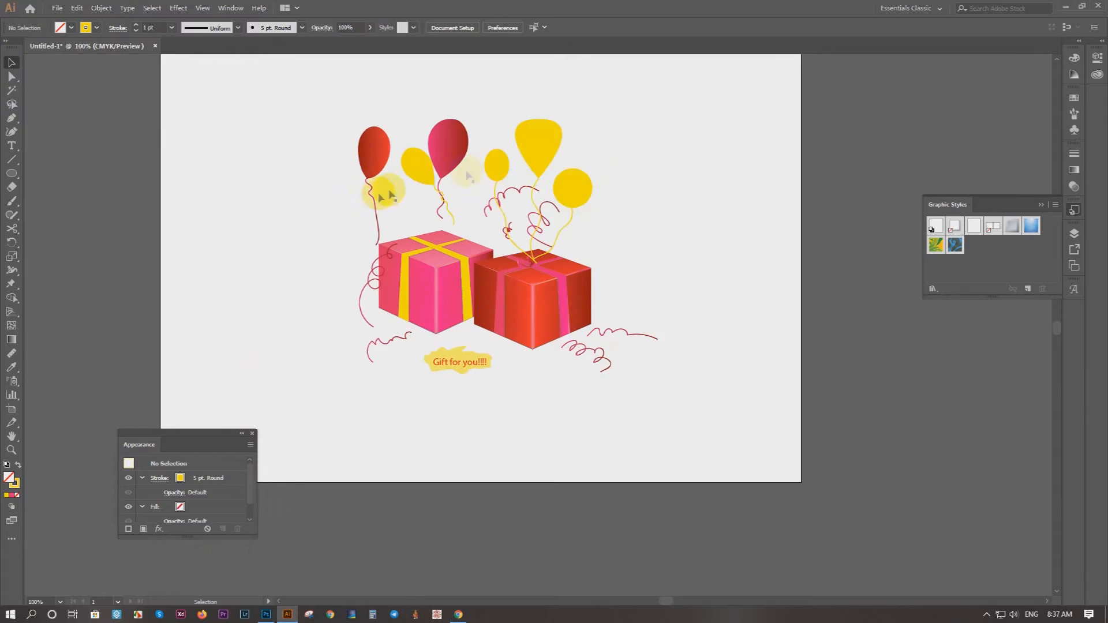
pyautogui.click(71, 27)
pyautogui.click(25, 56)
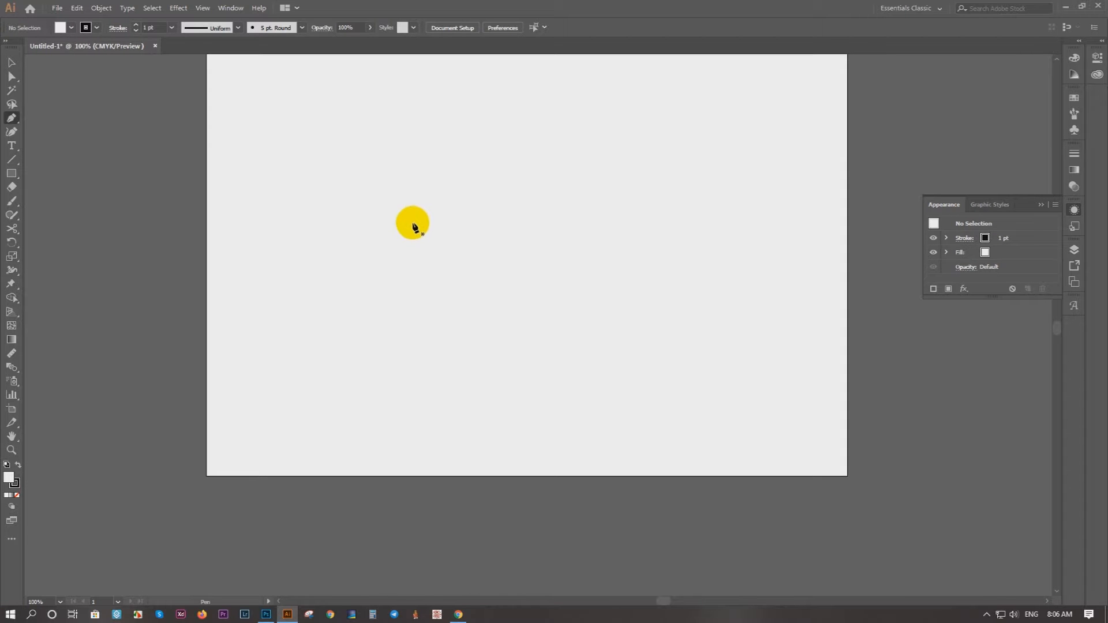
# Step: Start a Pen path with a vertical left edge about 32 mm long and a lower edge sloping down to the right
pyautogui.click(363, 222)
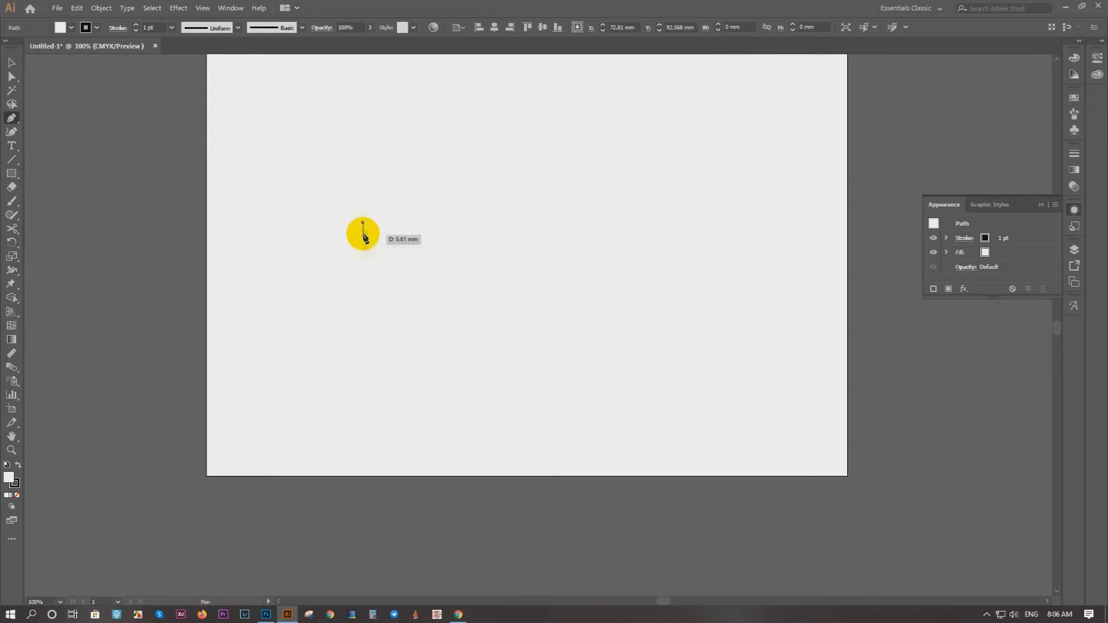
pyautogui.click(363, 292)
pyautogui.click(420, 318)
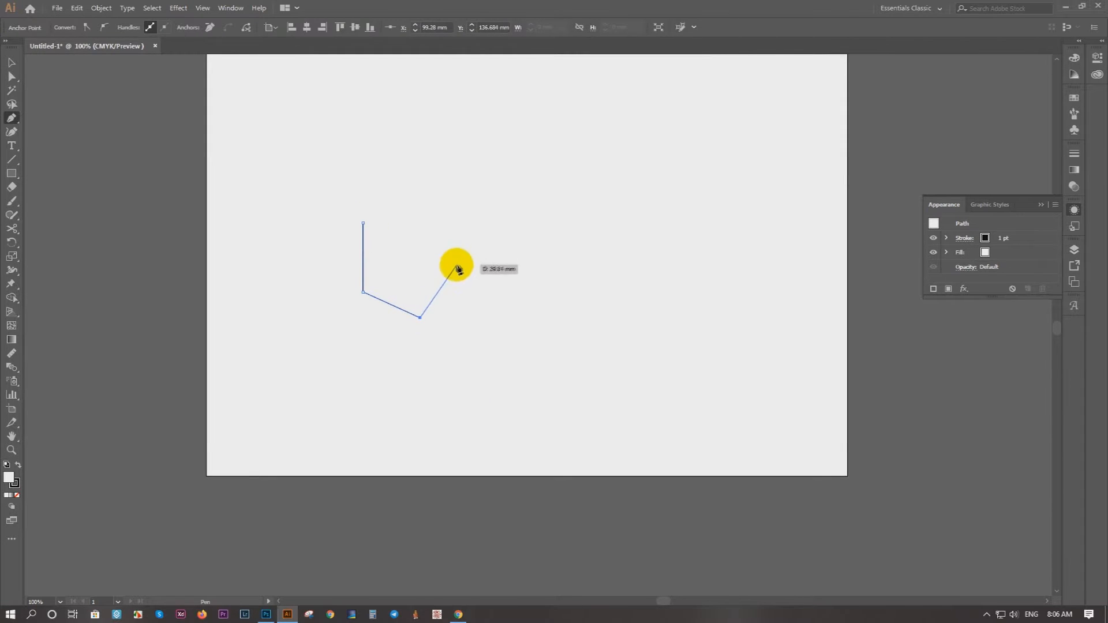
# Step: Try to continue the path into a closed six-sided outline of both front faces, and undo back to the first two edges
pyautogui.click(476, 281)
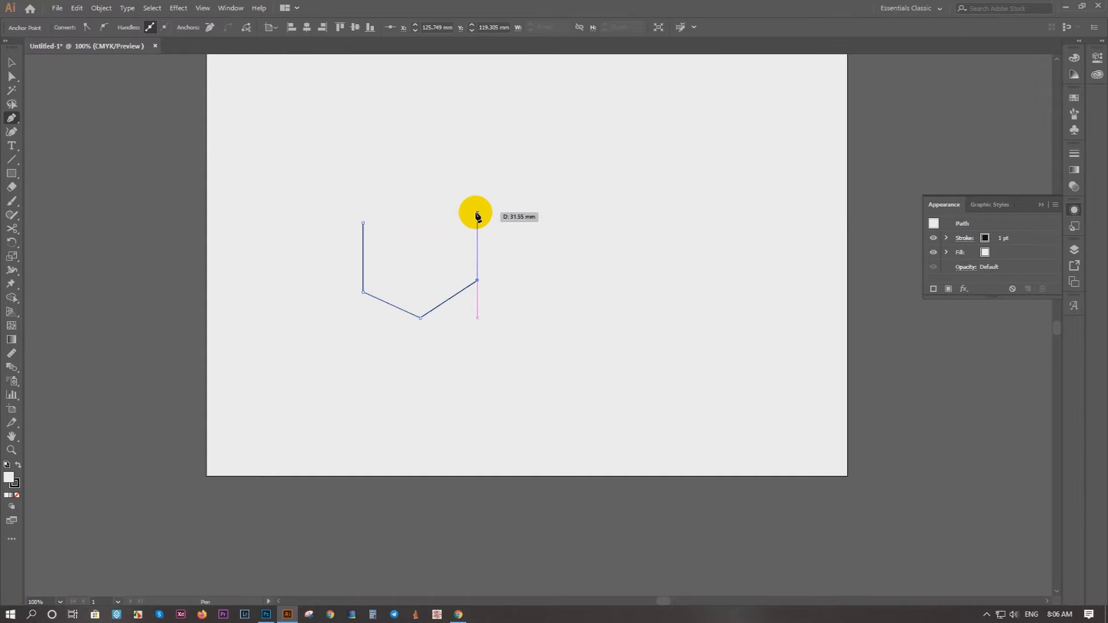
pyautogui.click(476, 213)
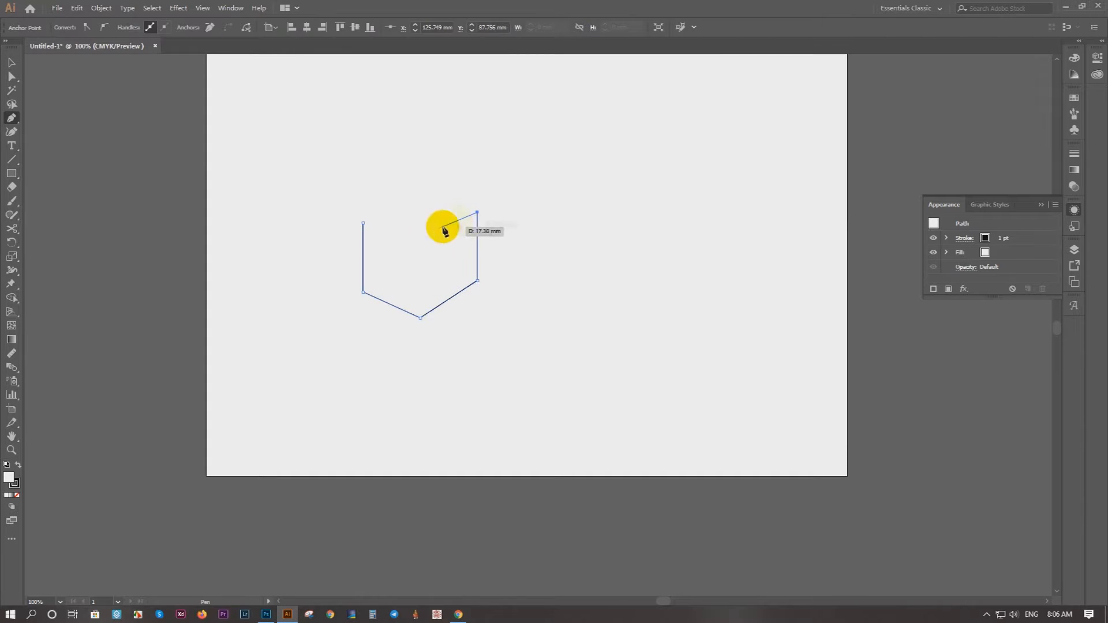
pyautogui.click(420, 246)
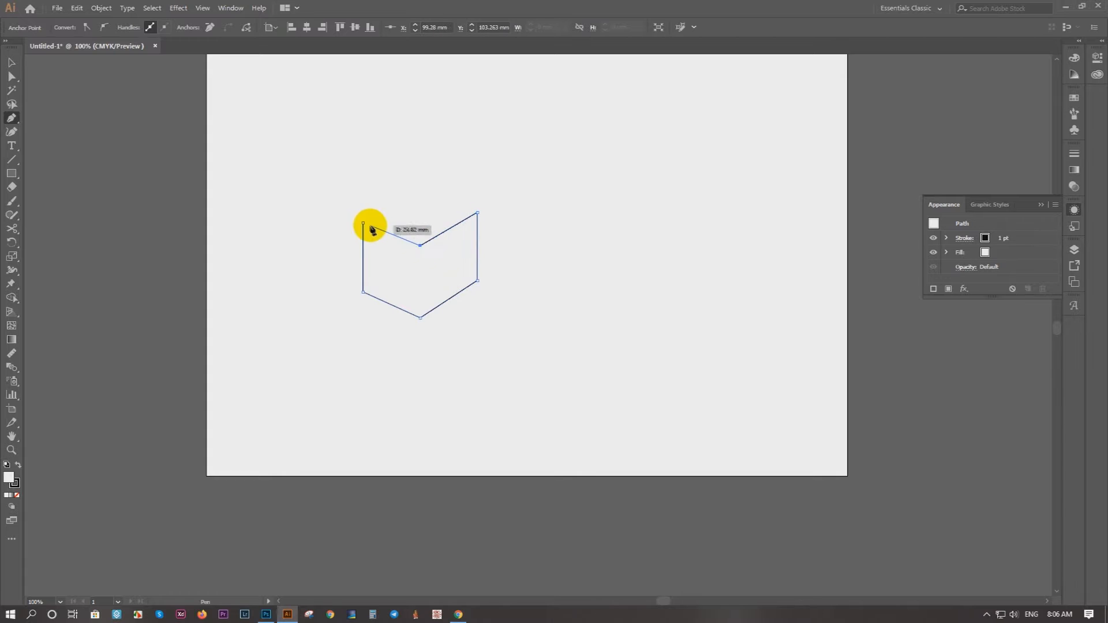
pyautogui.click(363, 223)
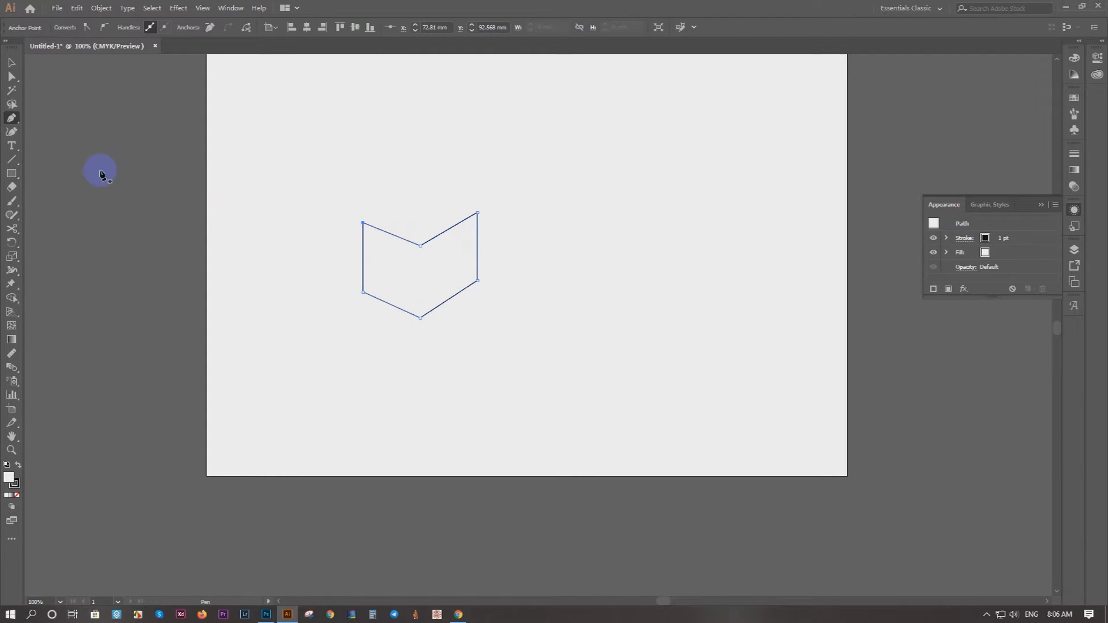
pyautogui.hotkey('ctrl', 'z')
pyautogui.hotkey('ctrl', 'z')
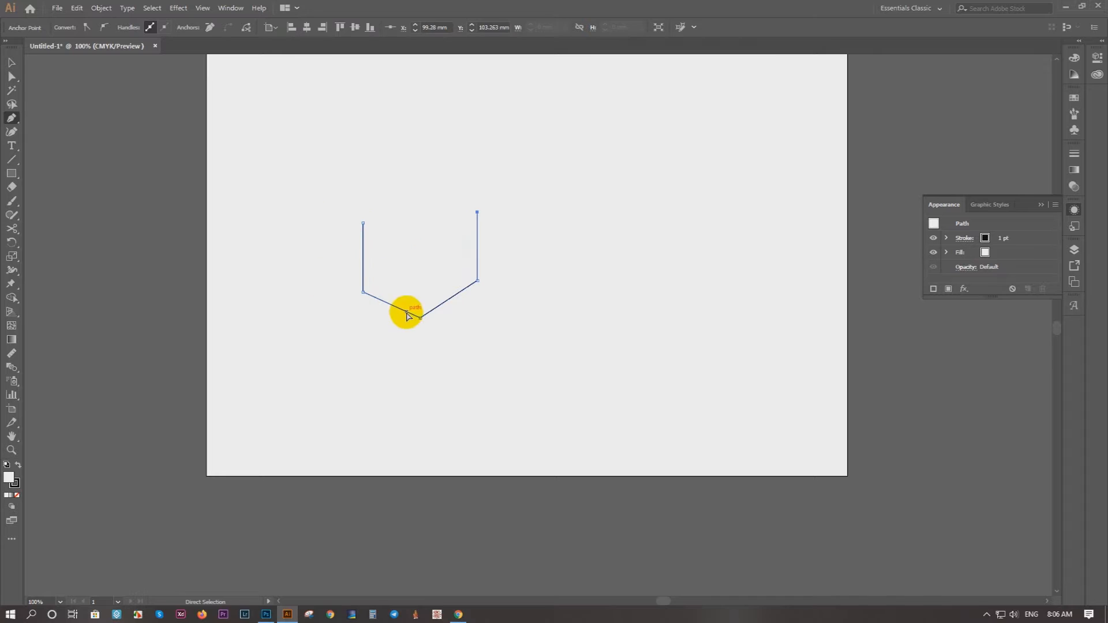
pyautogui.hotkey('ctrl', 'z')
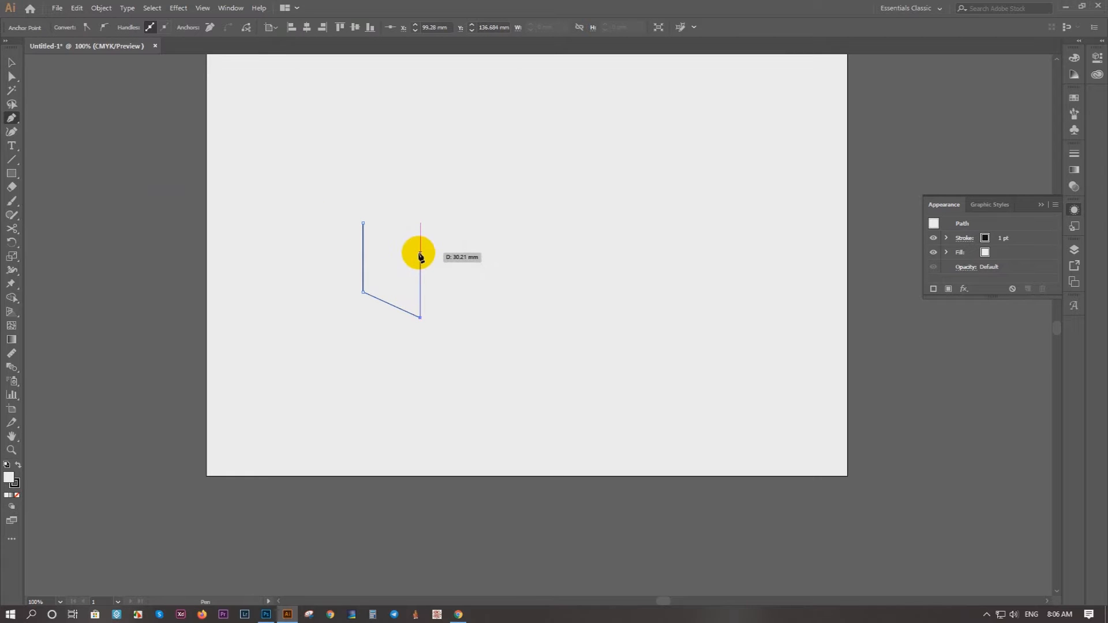
# Step: Close the path as a parallelogram with a right edge about 30 mm tall and apply a linear gradient fill
pyautogui.click(420, 253)
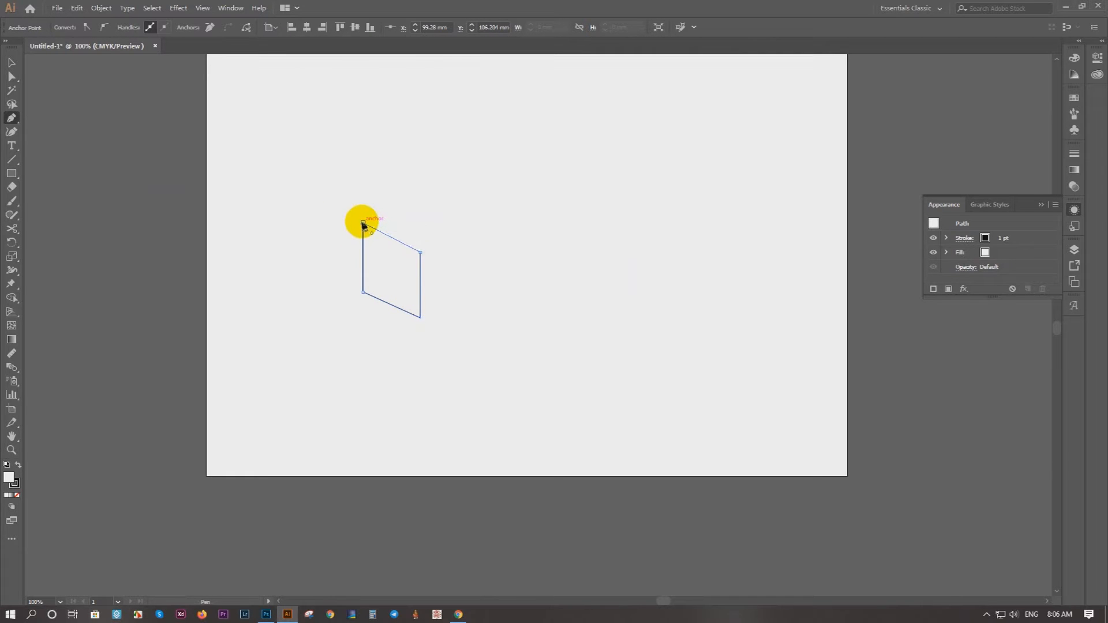
pyautogui.click(12, 62)
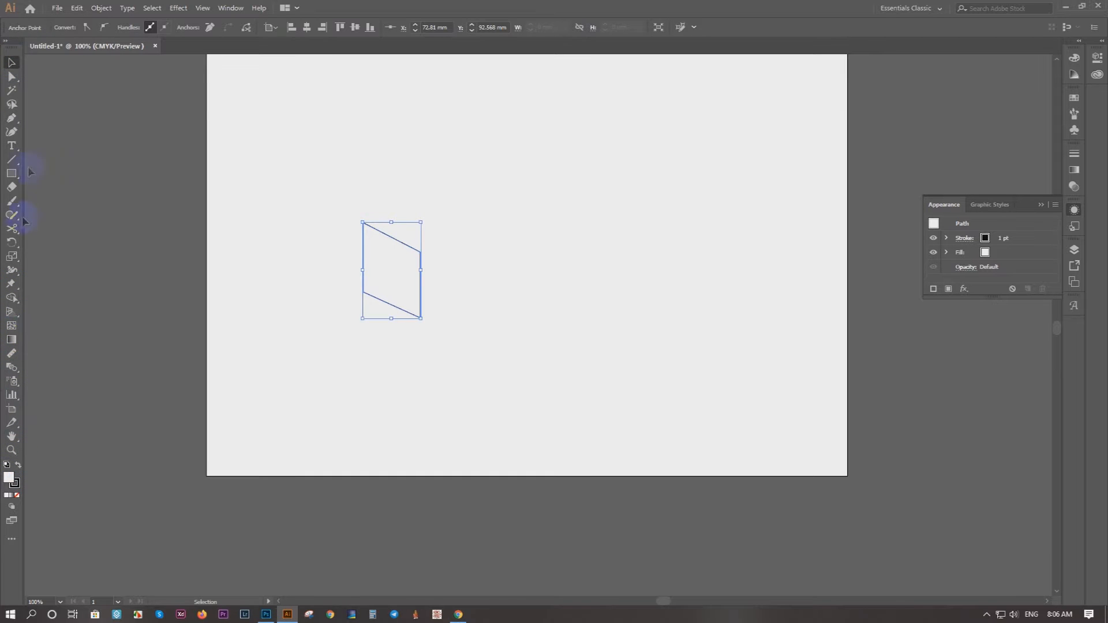
pyautogui.press('g')
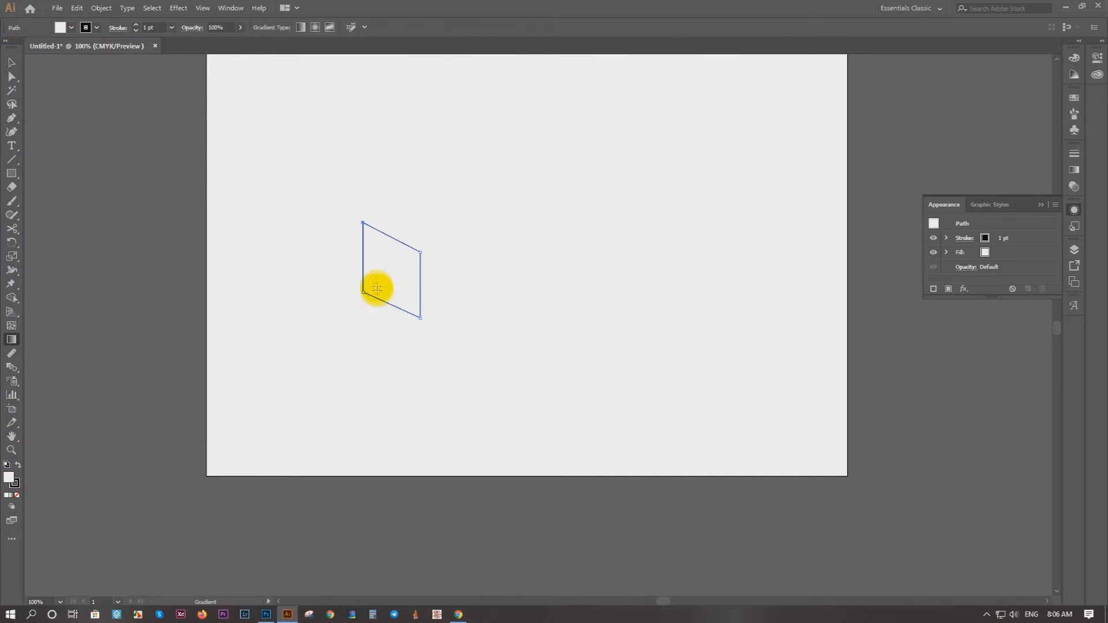
pyautogui.click(378, 267)
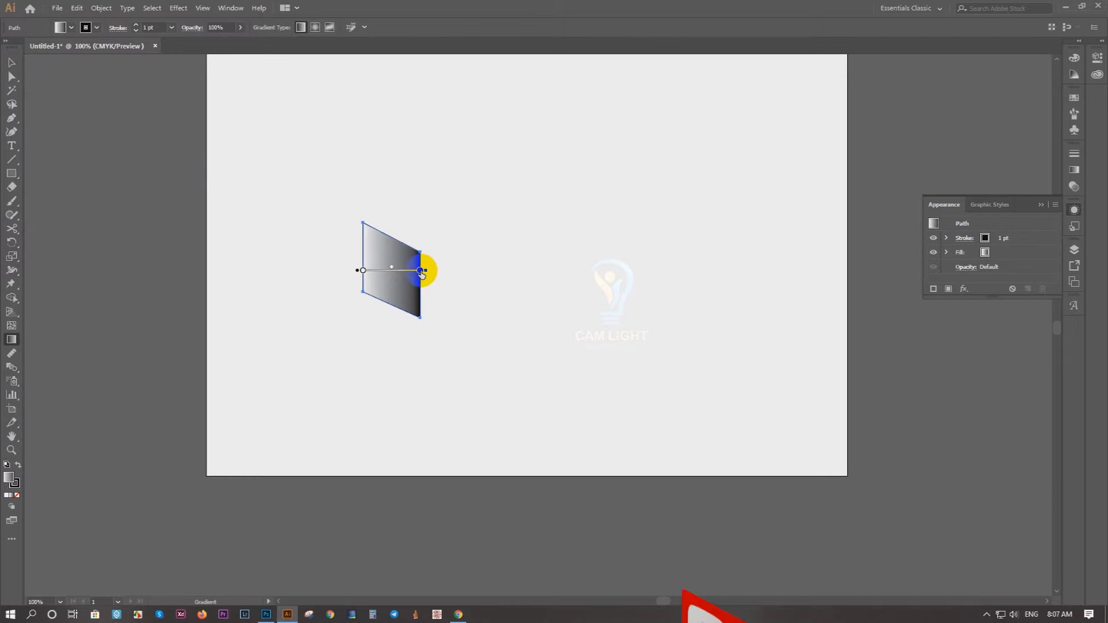
# Step: Recolor the face's gradient with swatch C=10 M=100 Y=50 K=0 at the left stop and a bright pink swatch at the right stop
pyautogui.click(363, 270)
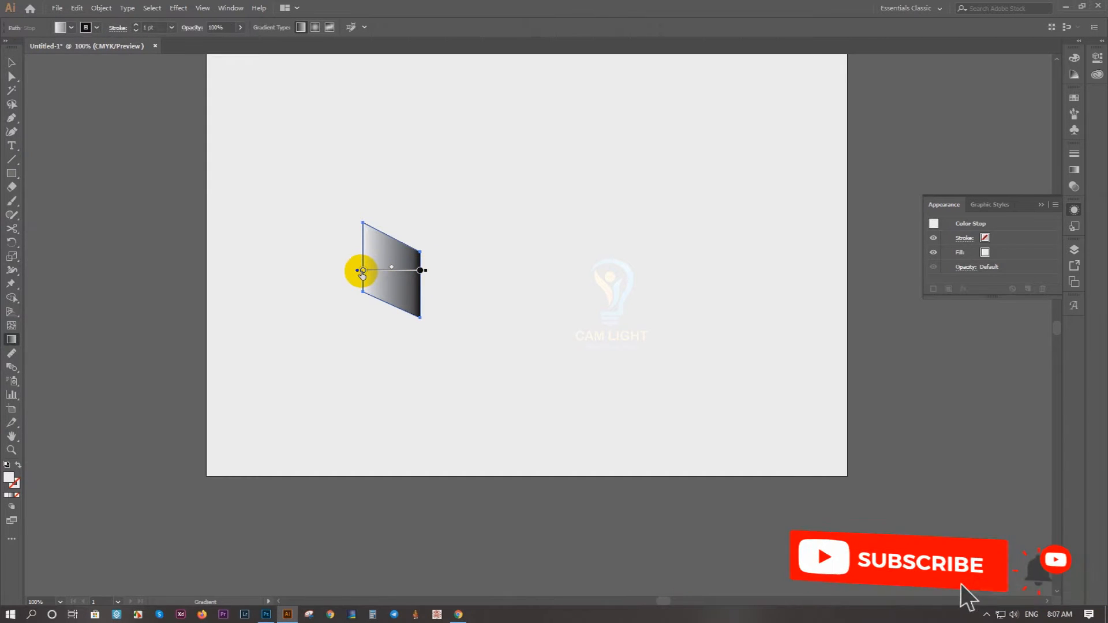
pyautogui.doubleClick(363, 271)
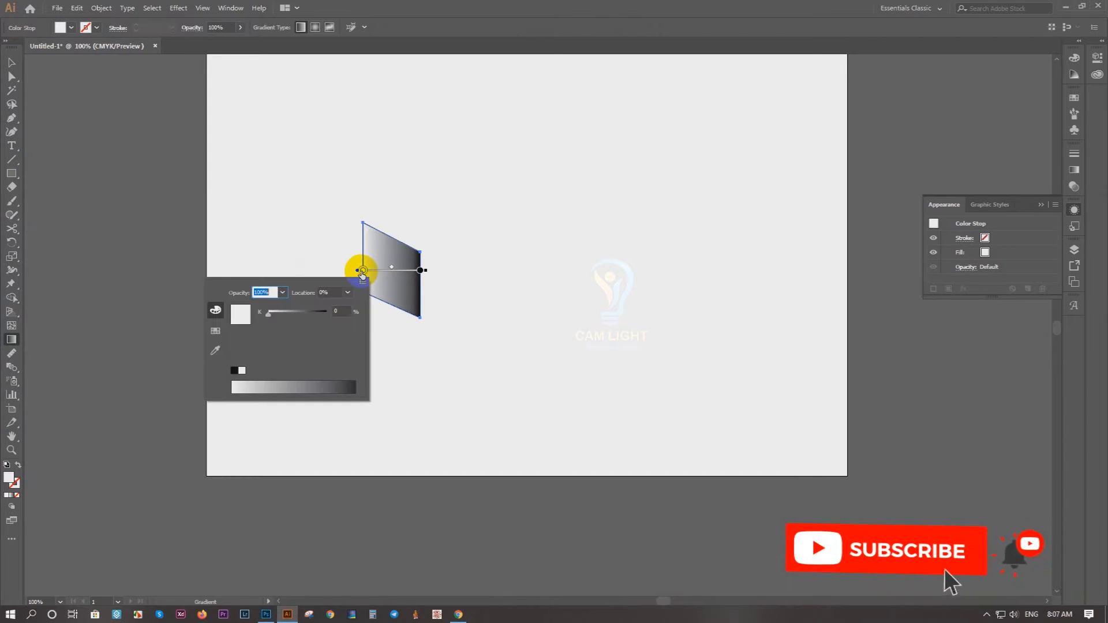
pyautogui.click(216, 333)
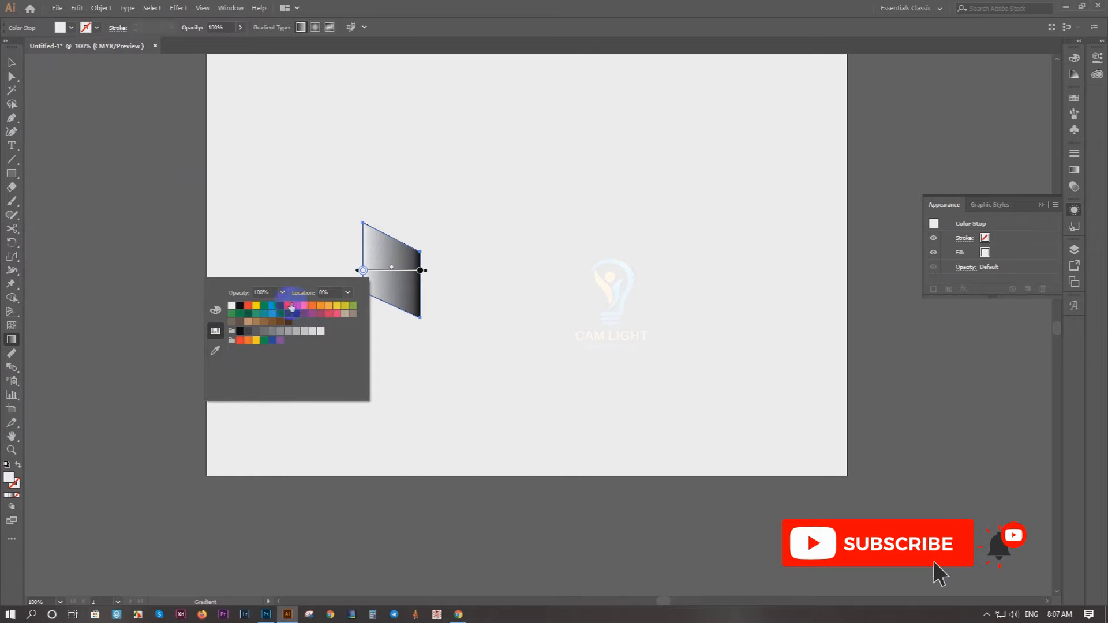
pyautogui.click(328, 314)
pyautogui.click(420, 271)
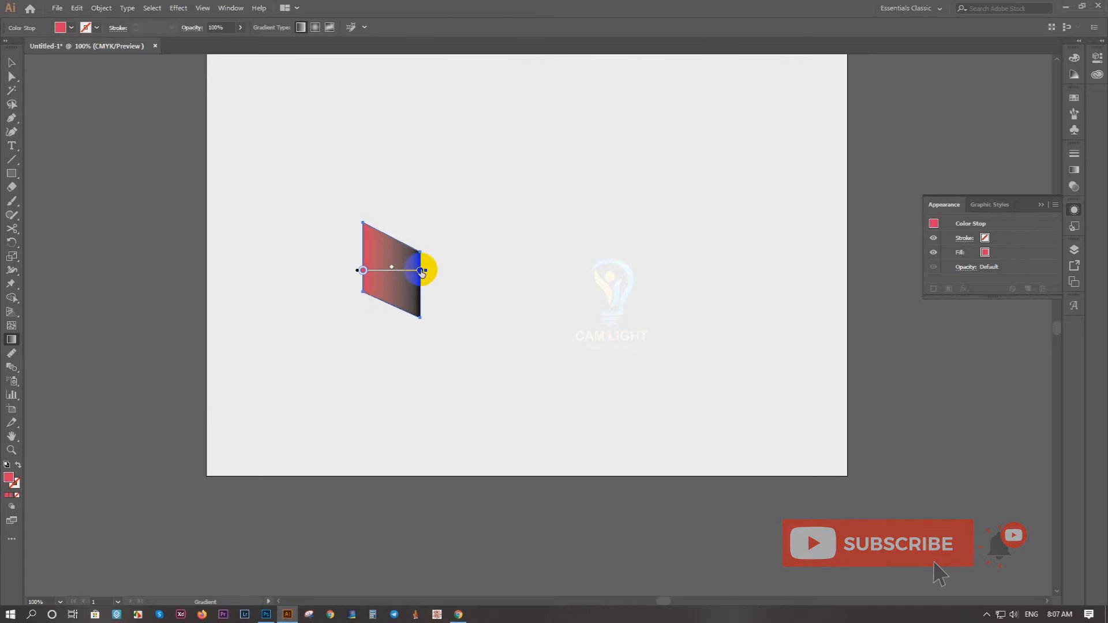
pyautogui.doubleClick(420, 271)
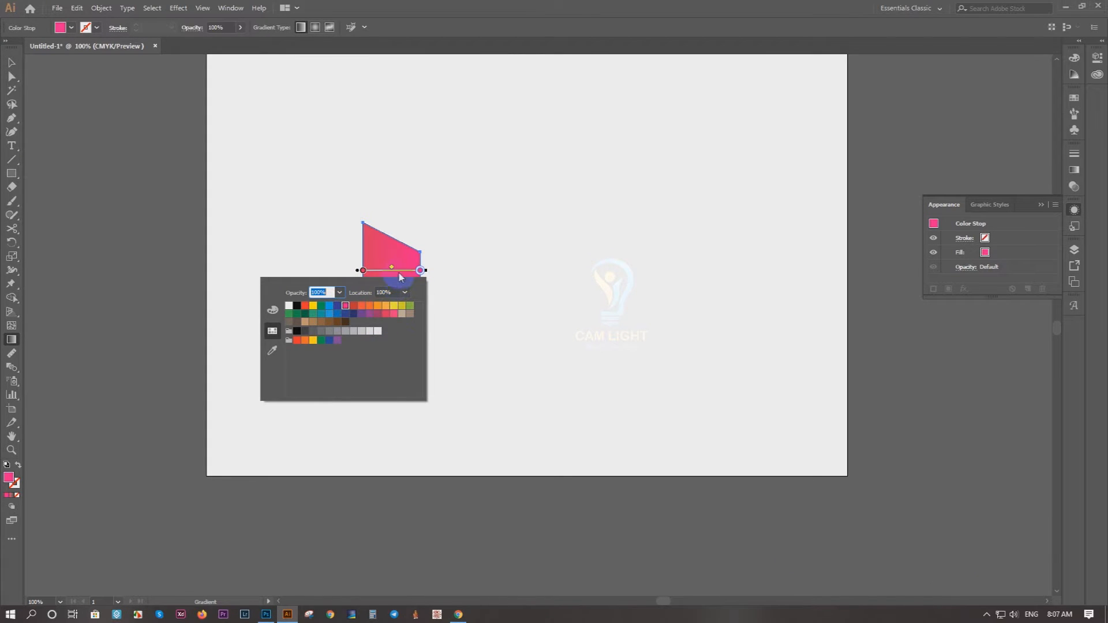
pyautogui.click(420, 270)
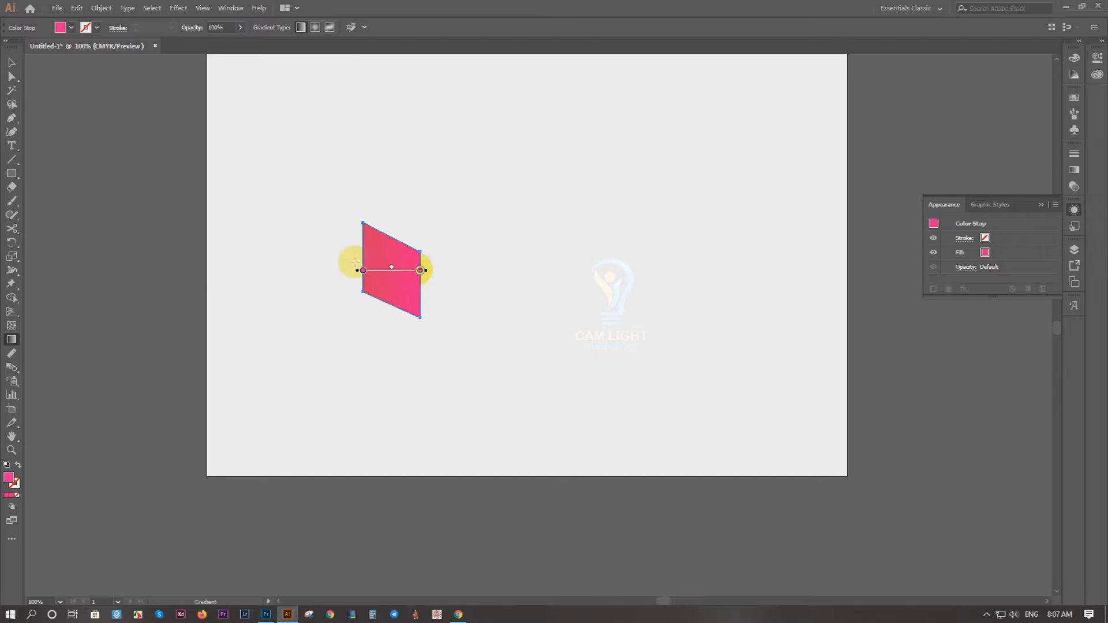
pyautogui.click(8, 63)
pyautogui.click(177, 202)
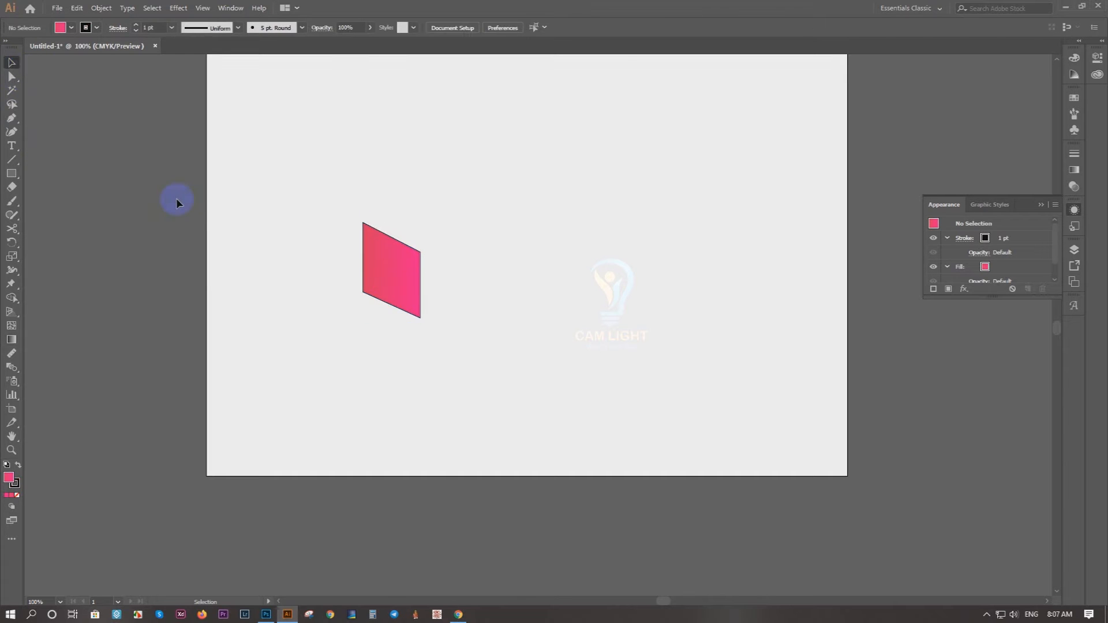
# Step: Duplicate the pink face against its right edge and reflect the copy across the vertical axis to form the second front face
pyautogui.click(396, 277)
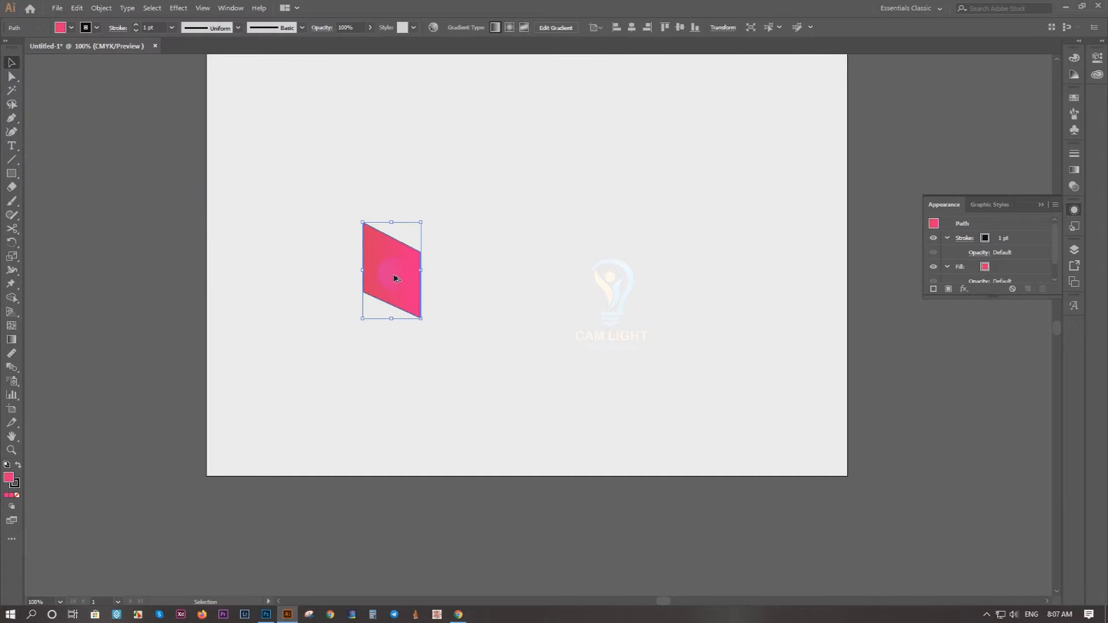
pyautogui.moveTo(405, 275); pyautogui.dragTo(455, 283)
pyautogui.rightClick(453, 283)
pyautogui.moveTo(531, 447)
pyautogui.click(609, 503)
pyautogui.click(939, 413)
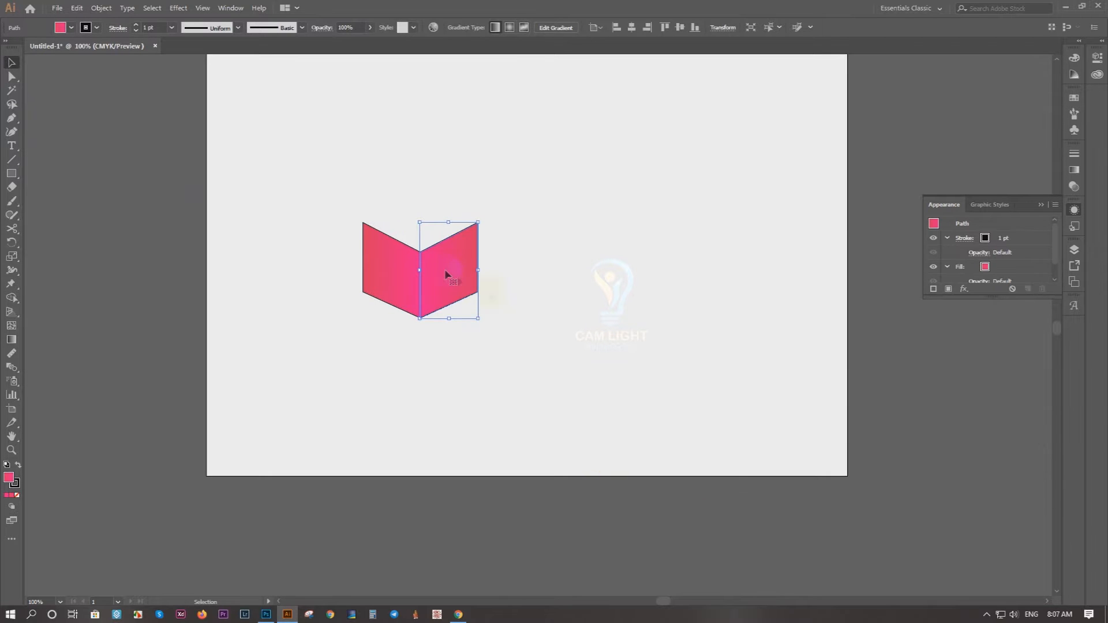
pyautogui.click(493, 293)
# Step: Draw a closed four-cornered top face with the Pen tool, joining the upper corners of both front faces to a rear corner
pyautogui.scroll(3, 435, 202)
pyautogui.press('p')
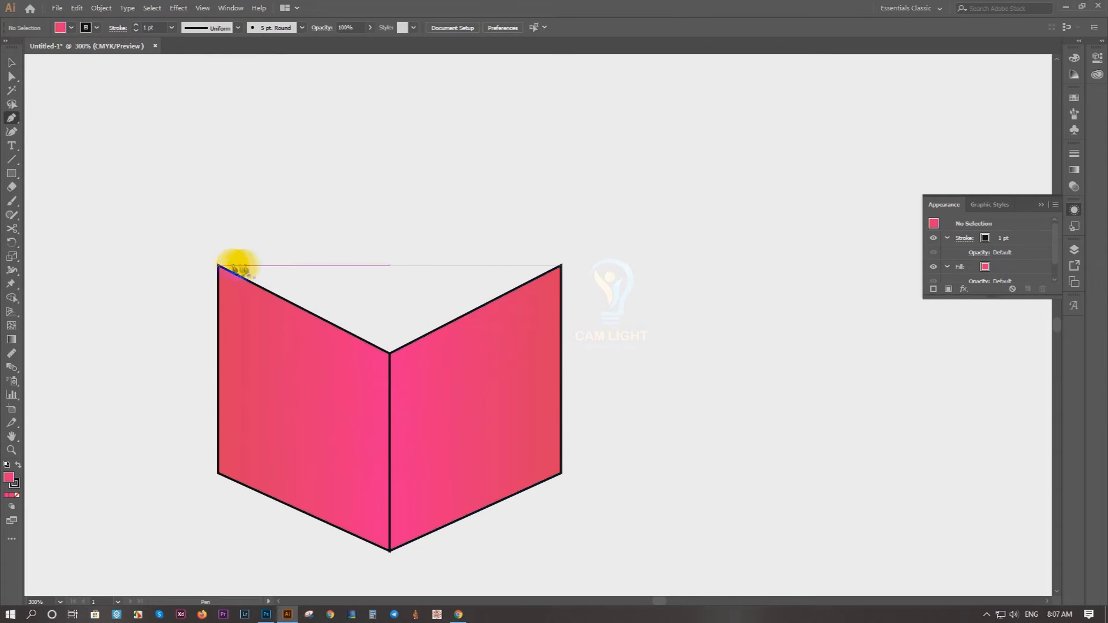
pyautogui.click(390, 353)
pyautogui.click(561, 265)
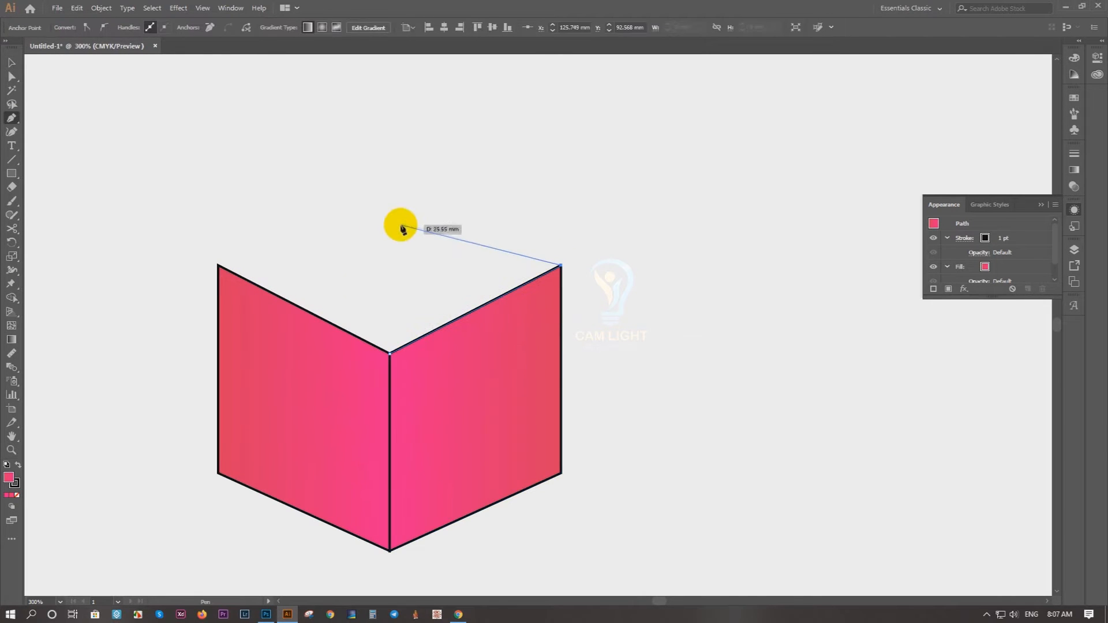
pyautogui.click(418, 228)
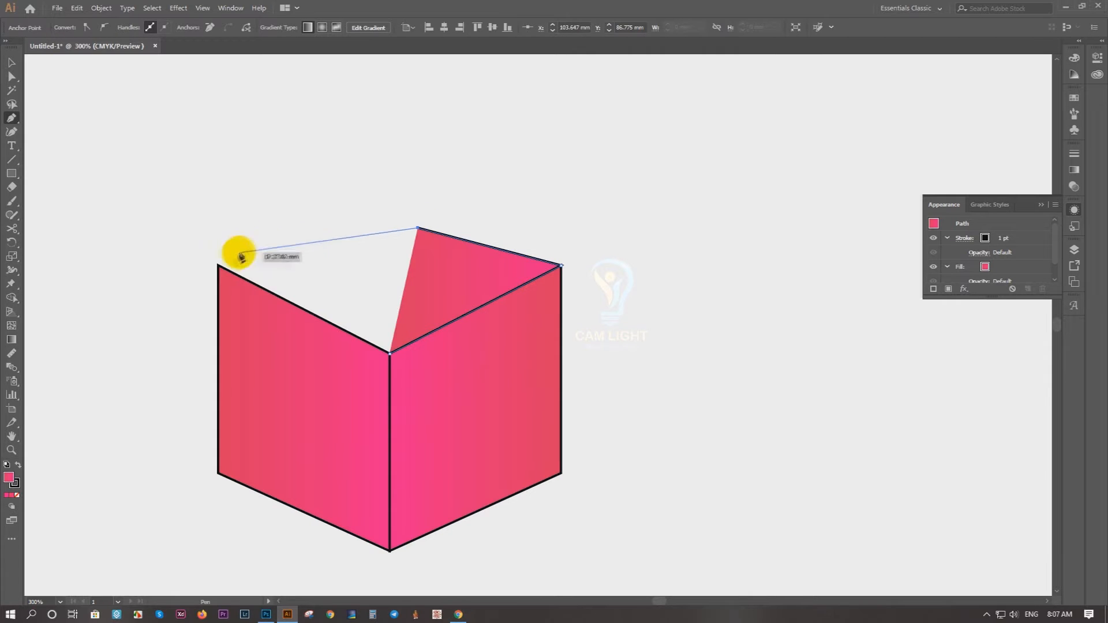
pyautogui.click(217, 266)
pyautogui.click(389, 353)
pyautogui.click(12, 61)
# Step: Redirect the top face's gradient to run from above the rear edge down to the front corner
pyautogui.press('g')
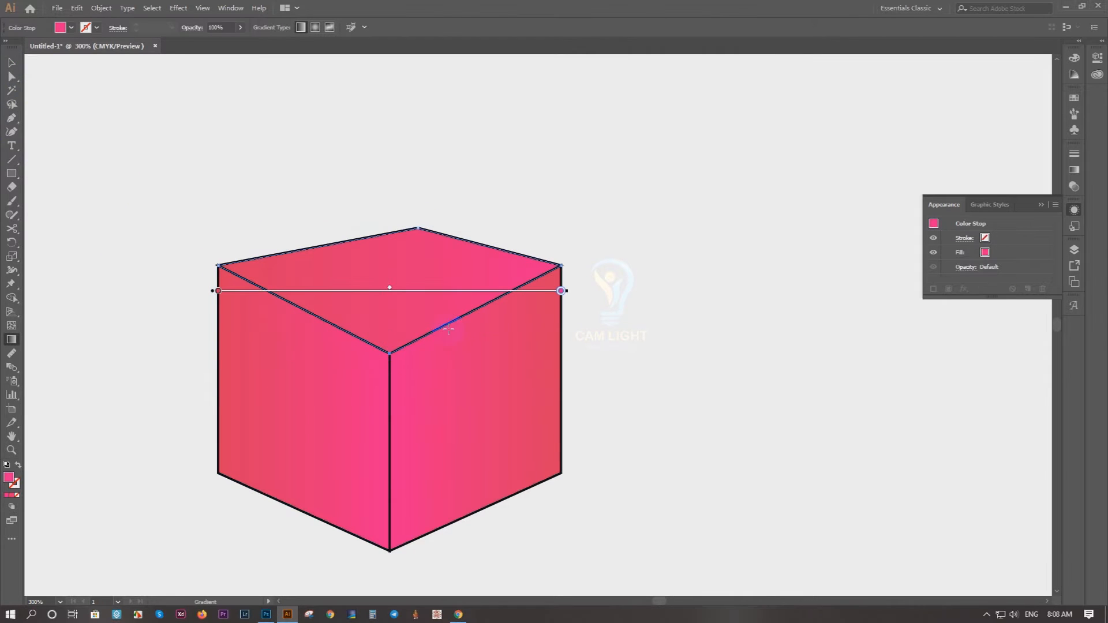
pyautogui.moveTo(570, 293); pyautogui.dragTo(510, 487)
pyautogui.moveTo(574, 391); pyautogui.dragTo(386, 527)
pyautogui.moveTo(464, 509)
pyautogui.mouseDown()
pyautogui.moveTo(415, 350)
pyautogui.moveTo(386, 367)
pyautogui.moveTo(387, 346)
pyautogui.mouseUp()
pyautogui.moveTo(376, 162); pyautogui.dragTo(363, 168)
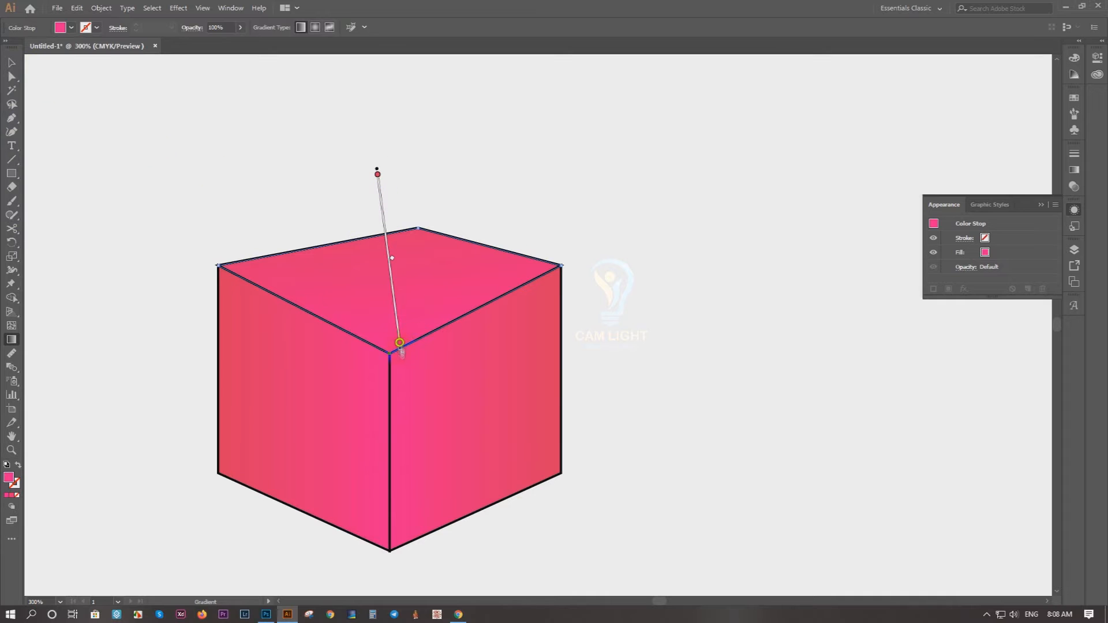
# Step: Lighten the top face's front gradient stop by setting its magenta to 79%
pyautogui.doubleClick(400, 343)
pyautogui.click(252, 382)
pyautogui.moveTo(360, 397); pyautogui.dragTo(350, 405)
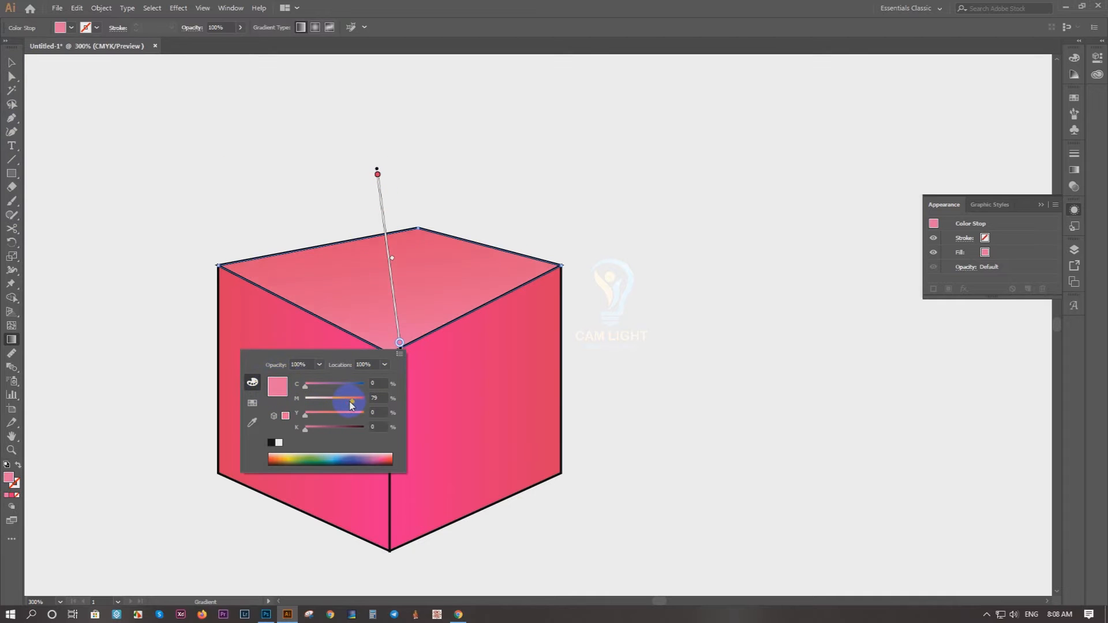
pyautogui.click(11, 62)
pyautogui.click(45, 82)
# Step: Select all three box faces and remove their stroke
pyautogui.moveTo(676, 206); pyautogui.dragTo(102, 513)
pyautogui.click(97, 28)
pyautogui.click(8, 49)
pyautogui.click(316, 146)
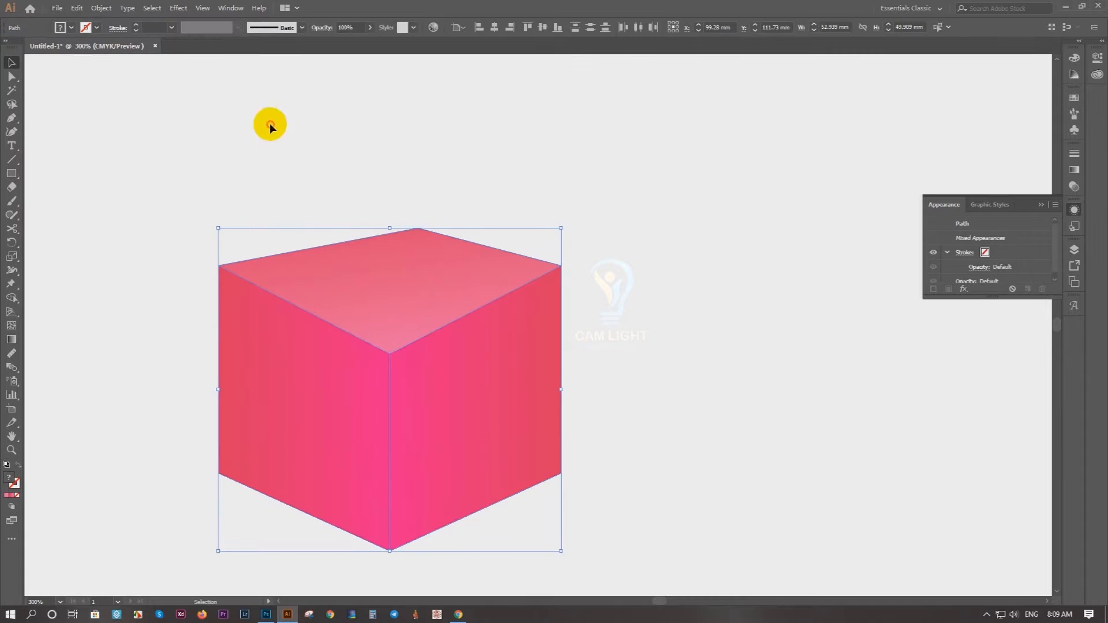
pyautogui.click(269, 123)
# Step: Lighten the right face's gradient stop at the shared front edge to a paler pink
pyautogui.scroll(-3, 278, 150)
pyautogui.scroll(4, 288, 179)
pyautogui.press('g')
pyautogui.click(561, 334)
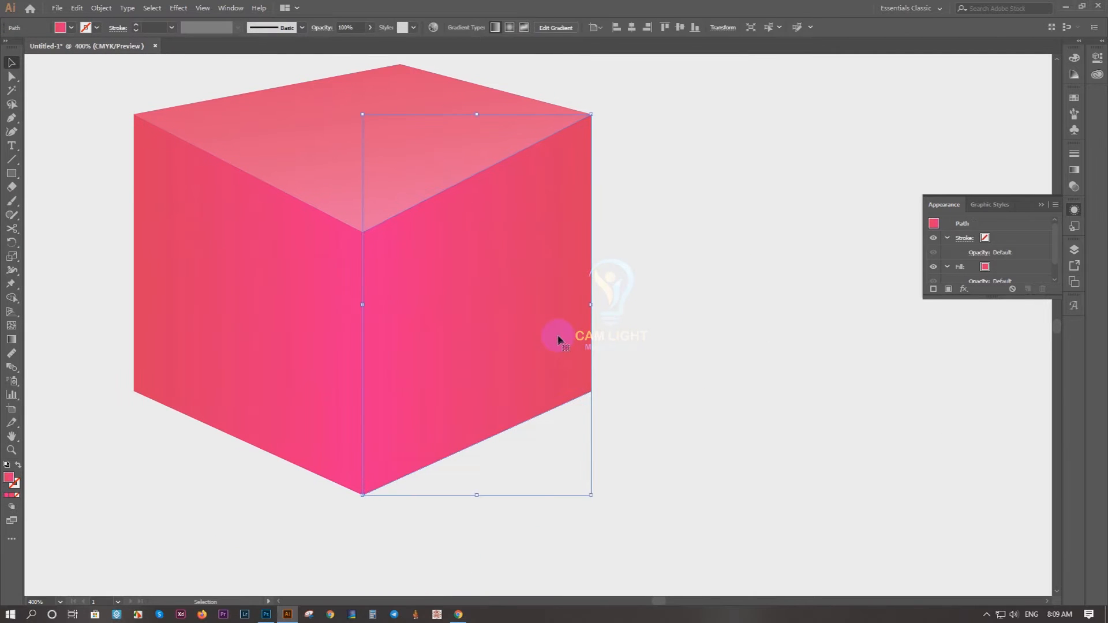
pyautogui.click(362, 304)
pyautogui.doubleClick(363, 306)
pyautogui.moveTo(325, 365); pyautogui.dragTo(312, 365)
pyautogui.click(597, 305)
# Step: Lighten the left face's gradient stop at the shared front edge to match the right face's highlight
pyautogui.press('v')
pyautogui.click(317, 369)
pyautogui.press('g')
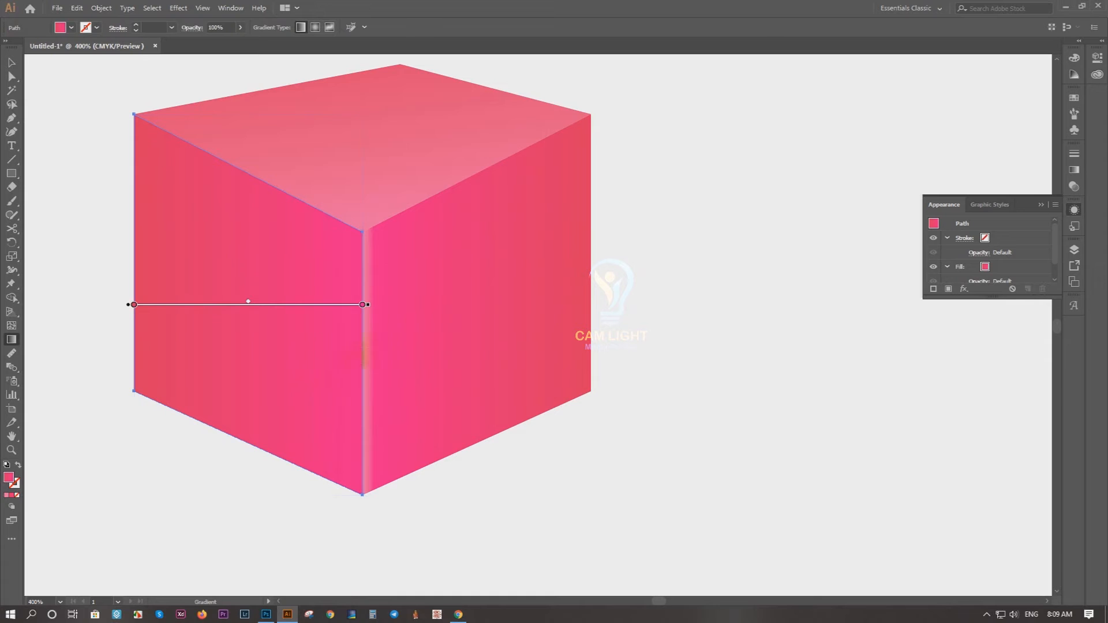
pyautogui.doubleClick(351, 305)
pyautogui.doubleClick(362, 304)
pyautogui.moveTo(325, 364); pyautogui.dragTo(312, 365)
pyautogui.click(12, 62)
pyautogui.click(768, 272)
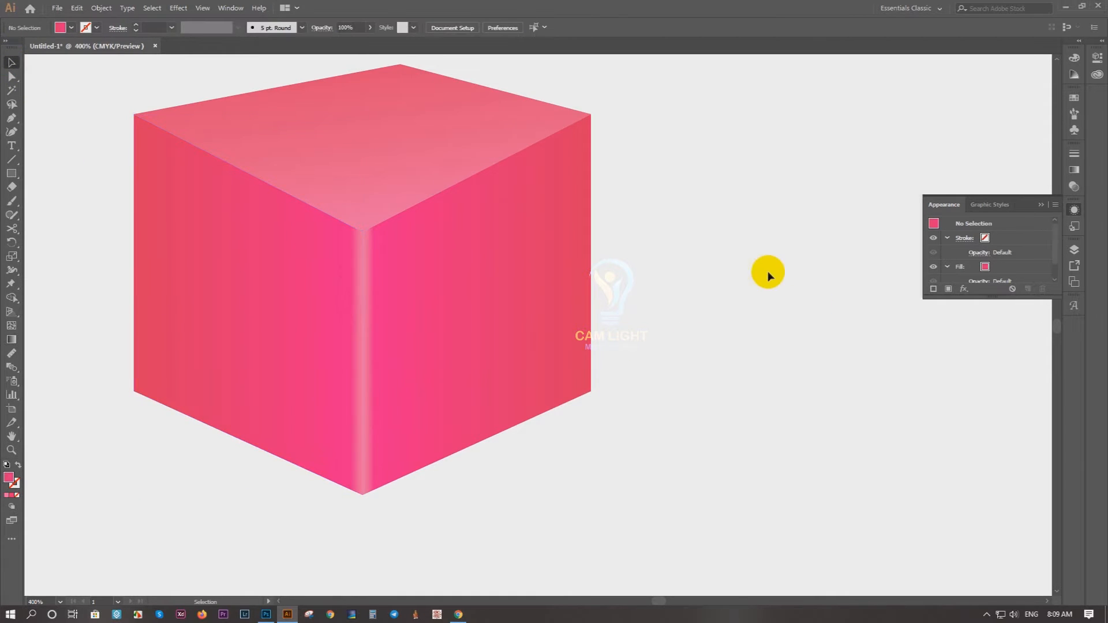
# Step: Lower the box's upper right corner and shift the top face's rear corner slightly down and left to correct the perspective
pyautogui.scroll(-3, 776, 283)
pyautogui.moveTo(785, 292); pyautogui.dragTo(574, 396)
pyautogui.scroll(2, 459, 387)
pyautogui.moveTo(461, 398); pyautogui.dragTo(441, 349)
pyautogui.click(420, 371)
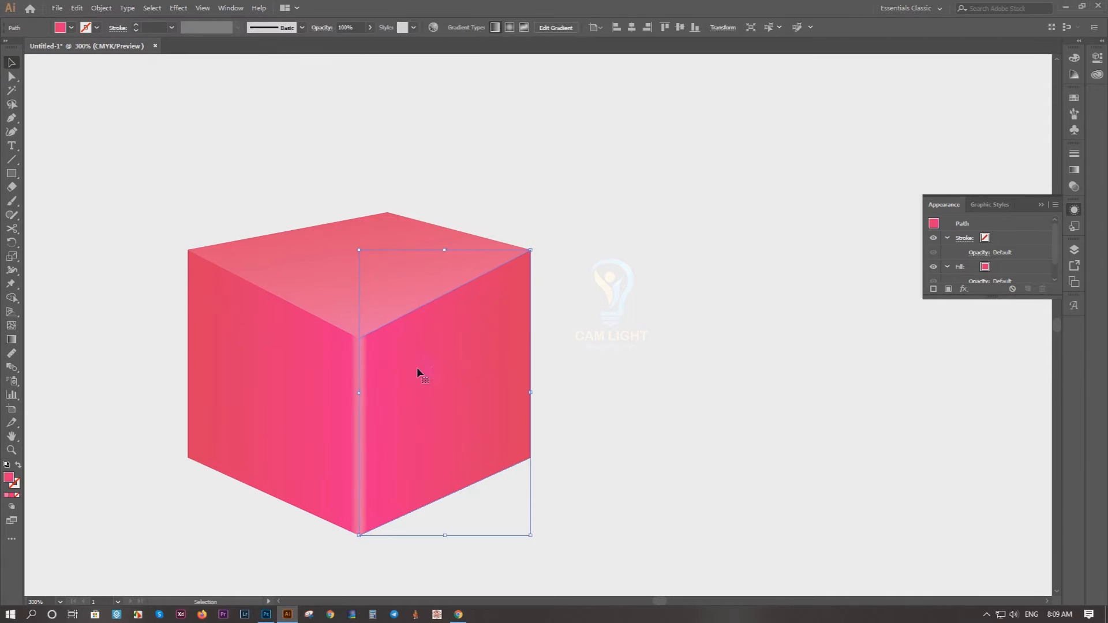
pyautogui.press('a')
pyautogui.moveTo(531, 252); pyautogui.dragTo(529, 285)
pyautogui.moveTo(387, 213)
pyautogui.mouseDown()
pyautogui.moveTo(358, 229)
pyautogui.moveTo(377, 226)
pyautogui.mouseUp()
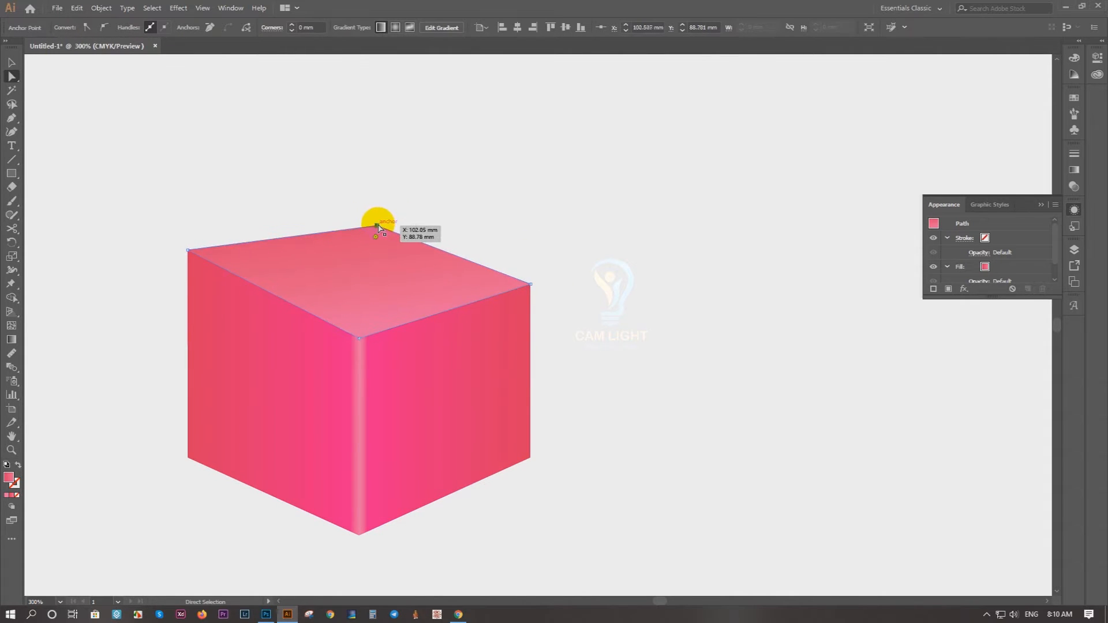
pyautogui.click(11, 62)
pyautogui.click(648, 357)
pyautogui.scroll(-3, 280, 340)
pyautogui.scroll(3, 281, 339)
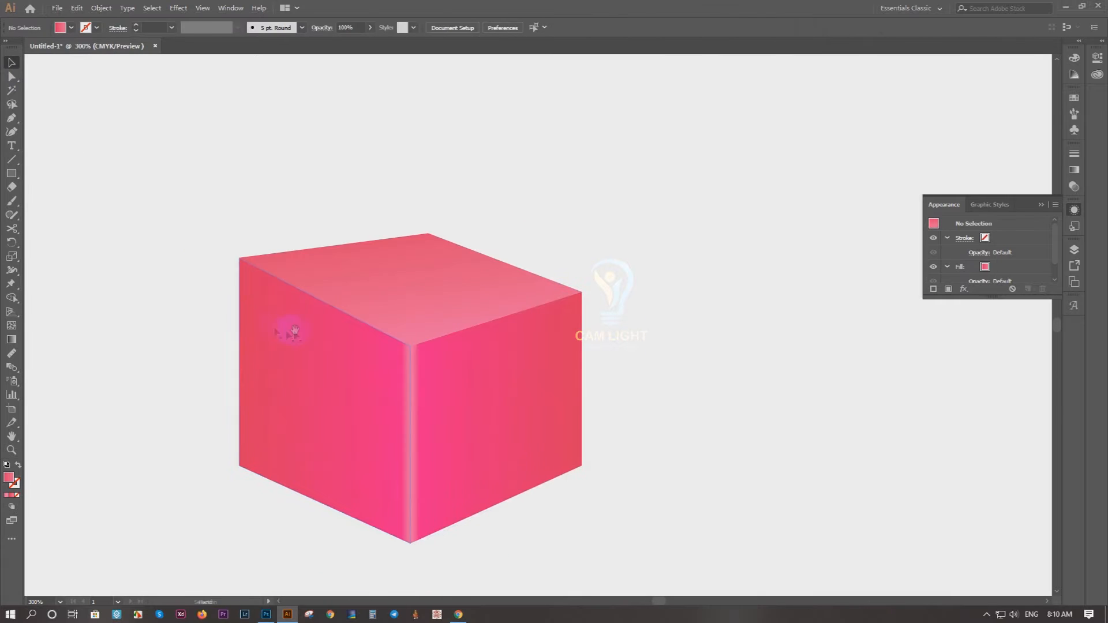
# Step: Lower the upper left corner of the box, where the left and top faces meet, to correct the perspective
pyautogui.press('a')
pyautogui.click(286, 324)
pyautogui.moveTo(239, 258); pyautogui.dragTo(239, 275)
pyautogui.hotkey('ctrl', 'z')
pyautogui.click(12, 65)
pyautogui.click(635, 228)
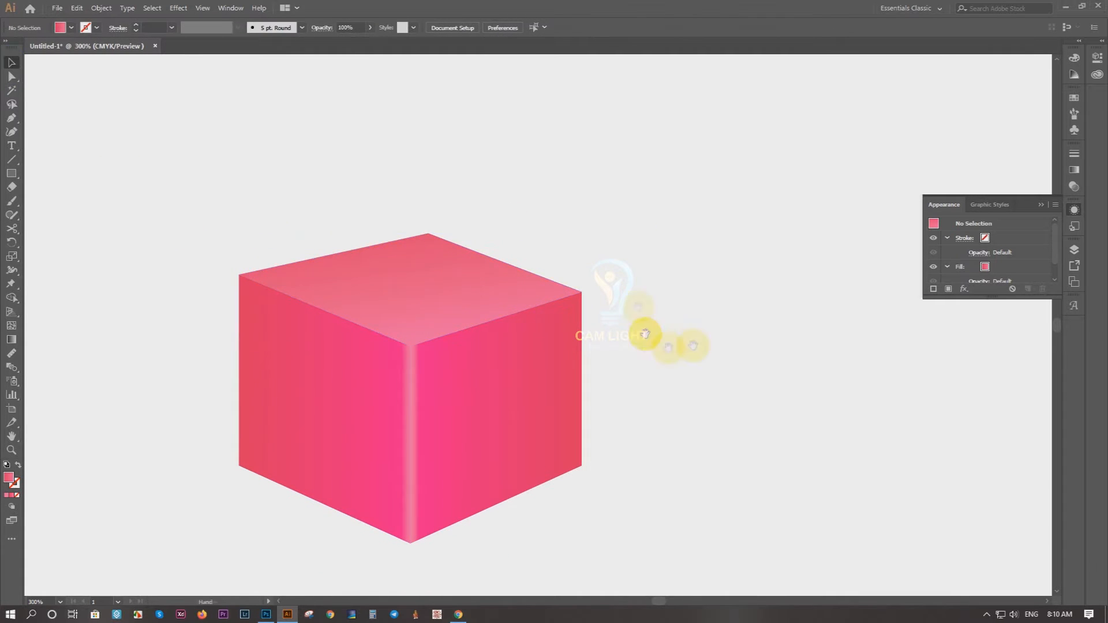
# Step: Draw a ribbon band with the Pen tool that runs up the left face and across the top face to its rear edge
pyautogui.moveTo(686, 351); pyautogui.dragTo(607, 277)
pyautogui.press('p')
pyautogui.click(248, 432)
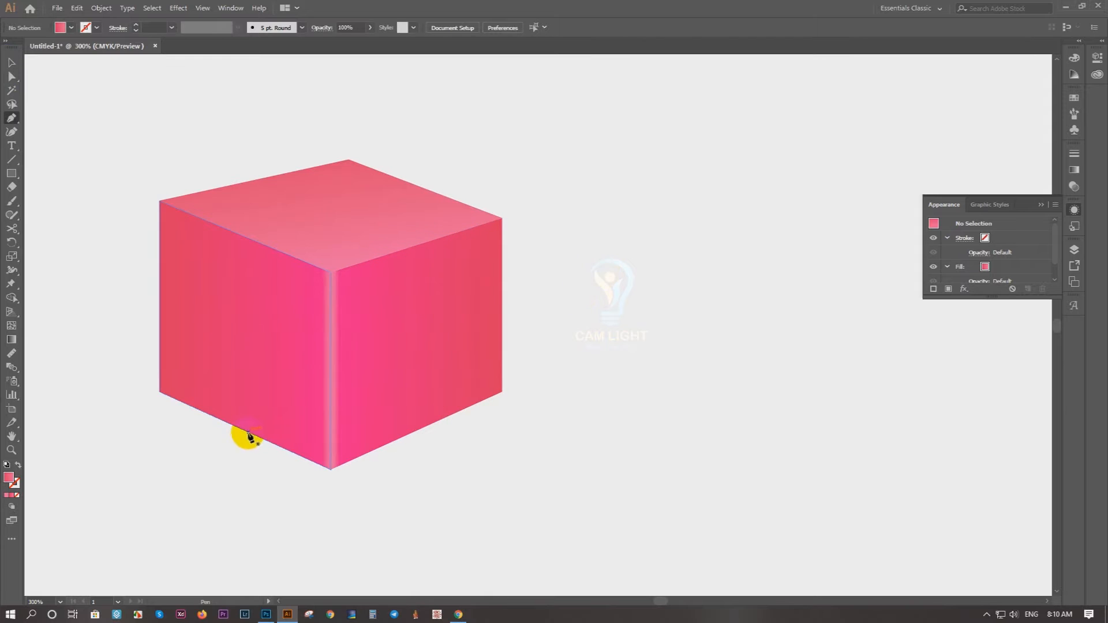
pyautogui.click(248, 237)
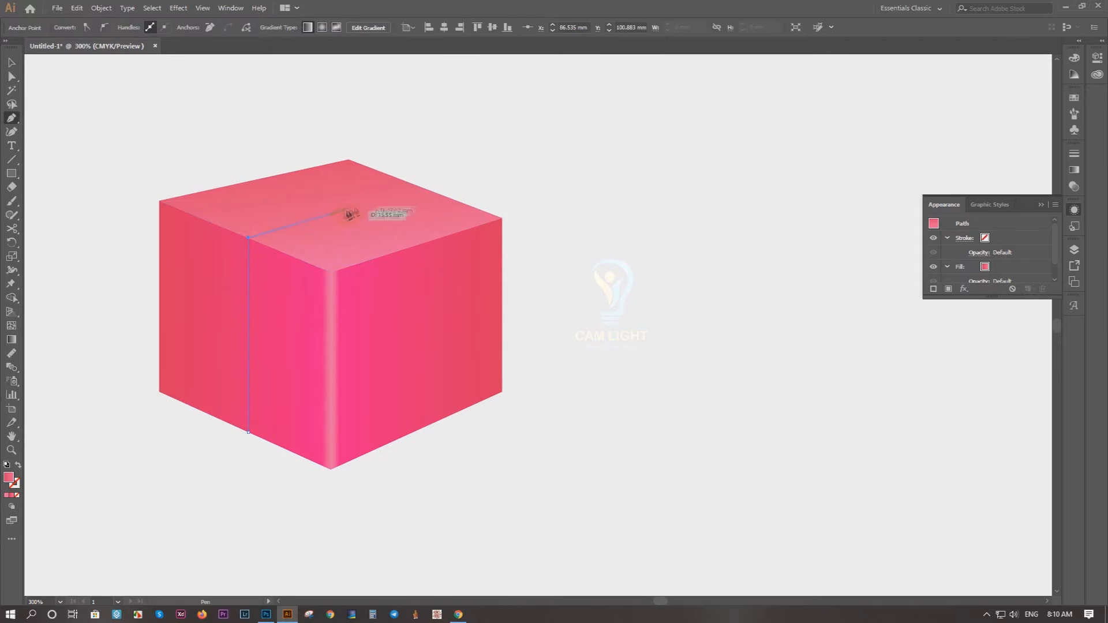
pyautogui.click(420, 187)
pyautogui.click(399, 187)
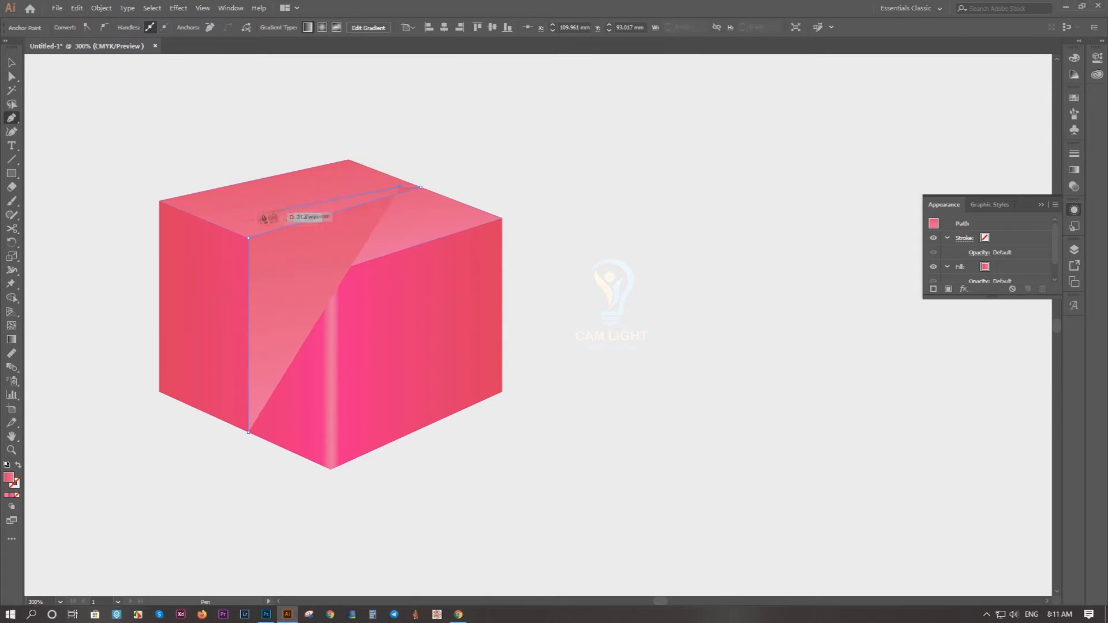
pyautogui.click(228, 230)
pyautogui.click(218, 420)
pyautogui.scroll(7, 213, 438)
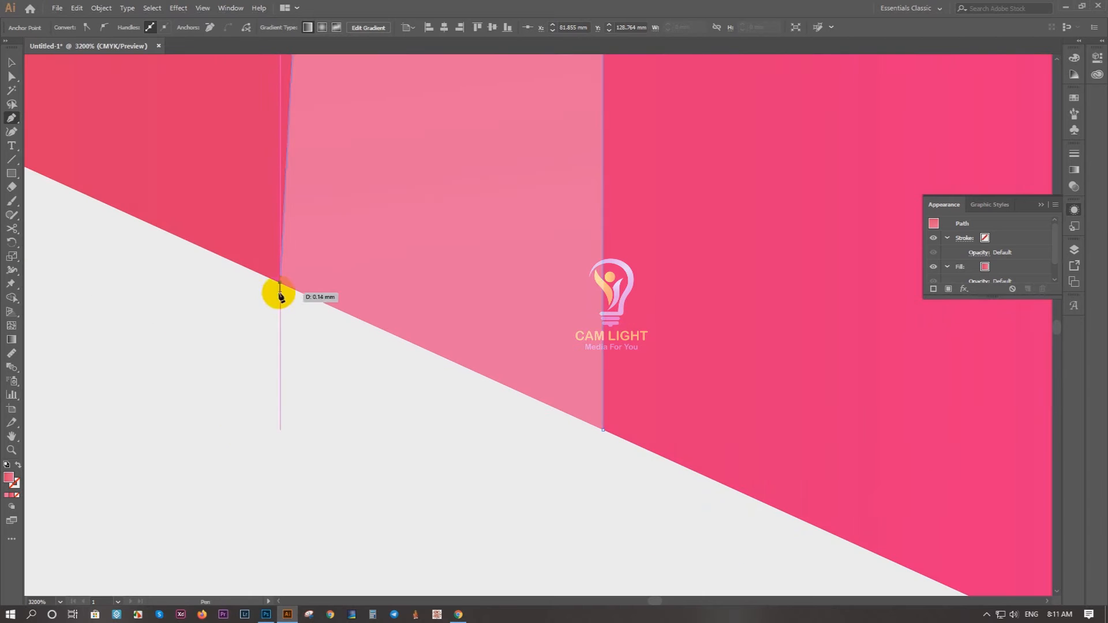
pyautogui.click(600, 434)
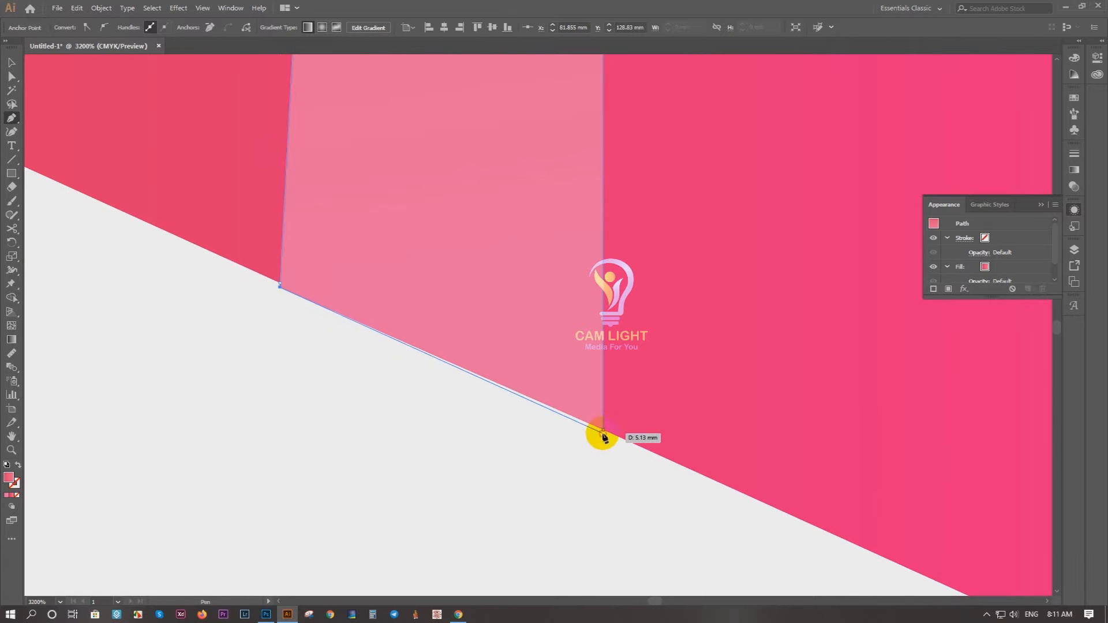
pyautogui.click(8, 59)
# Step: Fill the ribbon band with solid yellow
pyautogui.scroll(-8, 156, 224)
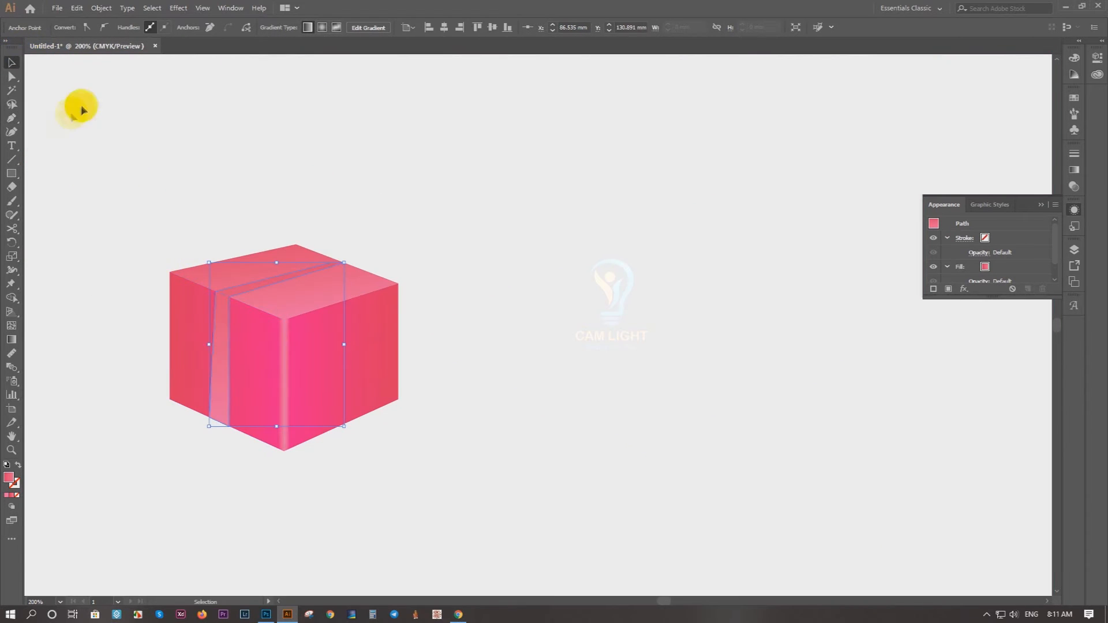
pyautogui.click(66, 231)
pyautogui.click(220, 305)
pyautogui.click(71, 28)
pyautogui.click(46, 51)
pyautogui.click(390, 209)
# Step: Fine-tune the yellow ribbon's corner points so that they sit on the edges of the box faces
pyautogui.scroll(6, 346, 249)
pyautogui.press('a')
pyautogui.moveTo(179, 316); pyautogui.dragTo(236, 304)
pyautogui.scroll(4, 268, 314)
pyautogui.moveTo(279, 338); pyautogui.dragTo(283, 337)
pyautogui.moveTo(128, 279); pyautogui.dragTo(132, 283)
pyautogui.click(255, 269)
pyautogui.hotkey('ctrl', '0')
pyautogui.scroll(5, 286, 290)
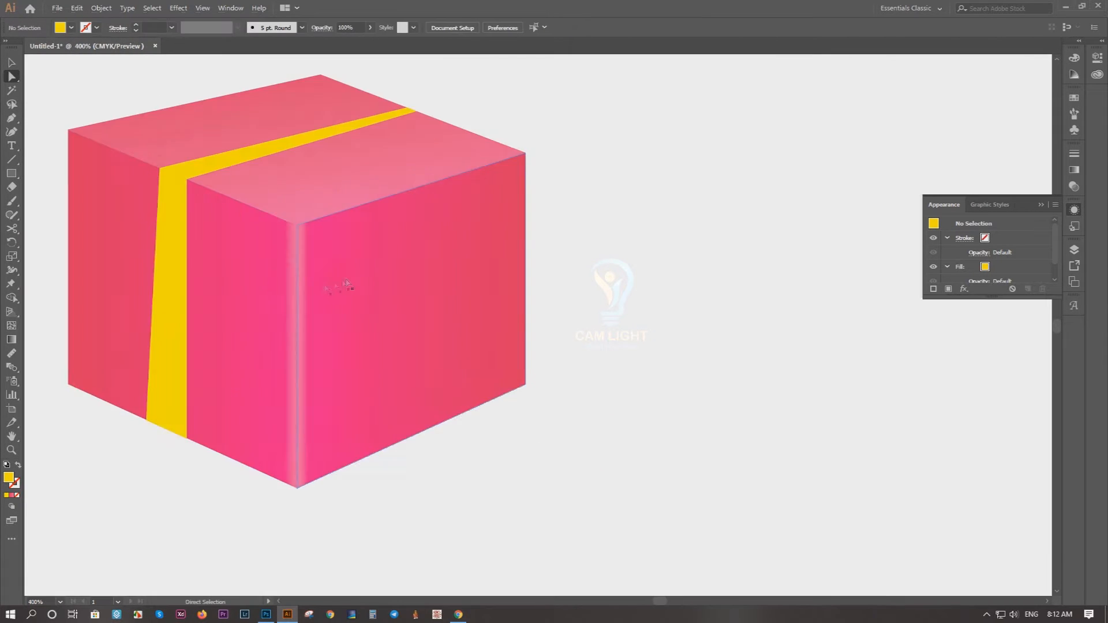
# Step: Try to trace a narrow shadow strip along the ribbon's inner edge, up the left face and across the top
pyautogui.scroll(7, 196, 476)
pyautogui.moveTo(170, 400); pyautogui.dragTo(176, 398)
pyautogui.moveTo(187, 224); pyautogui.dragTo(216, 577)
pyautogui.moveTo(238, 242); pyautogui.dragTo(276, 519)
pyautogui.moveTo(312, 150); pyautogui.dragTo(330, 542)
pyautogui.scroll(2, 257, 204)
pyautogui.click(274, 212)
pyautogui.moveTo(843, 163); pyautogui.dragTo(259, 314)
pyautogui.scroll(-2, 259, 314)
pyautogui.moveTo(808, 139); pyautogui.dragTo(444, 230)
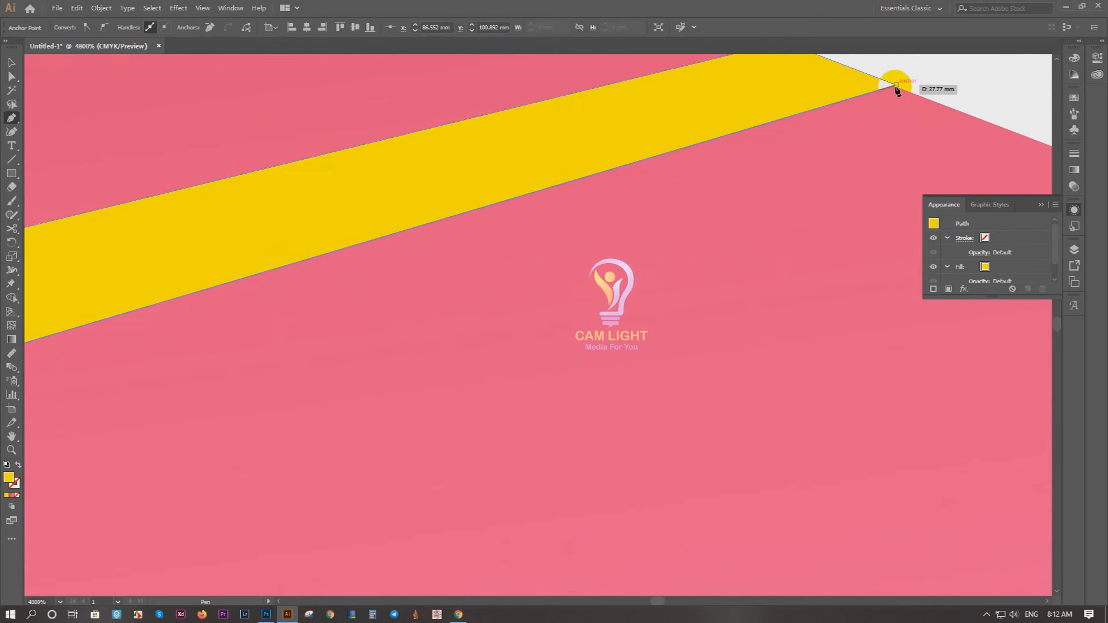
pyautogui.click(896, 87)
# Step: Trace the narrow strip back down inside the ribbon and close it at the base
pyautogui.scroll(-3, 896, 86)
pyautogui.scroll(-3, 358, 267)
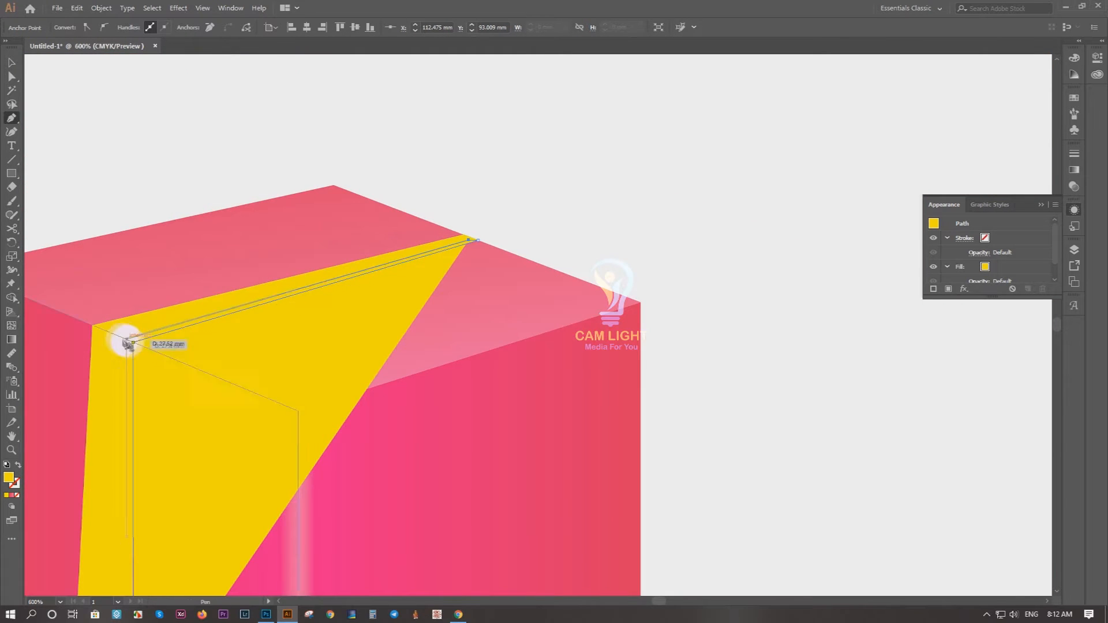
pyautogui.click(133, 343)
pyautogui.moveTo(109, 420); pyautogui.dragTo(171, 225)
pyautogui.scroll(6, 166, 551)
pyautogui.moveTo(286, 300); pyautogui.dragTo(376, 496)
pyautogui.click(357, 295)
pyautogui.click(11, 62)
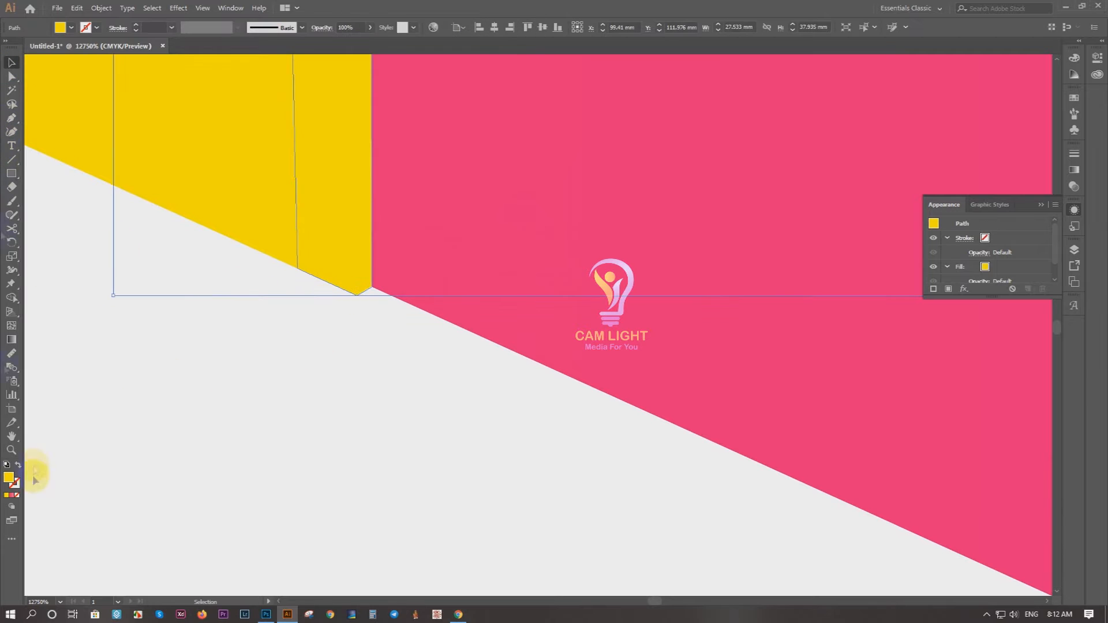
# Step: Try a grey K=70 fill on the narrow strip behind the ribbon and shift it slightly sideways
pyautogui.click(71, 28)
pyautogui.click(106, 44)
pyautogui.click(69, 105)
pyautogui.hotkey('ctrl', '[')
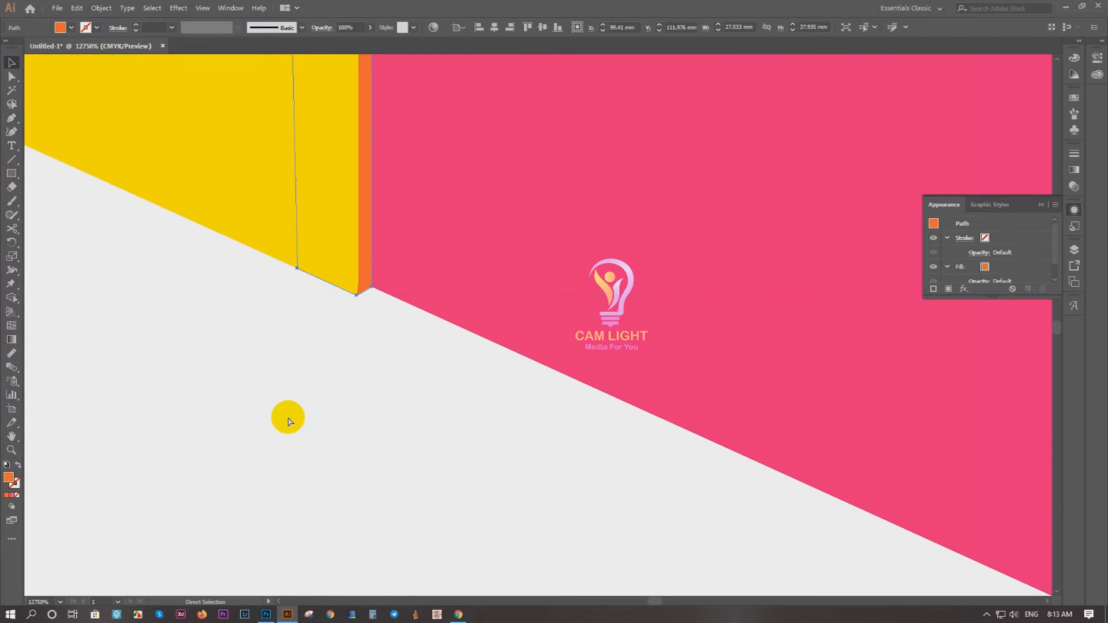
pyautogui.scroll(-8, 322, 363)
pyautogui.click(71, 27)
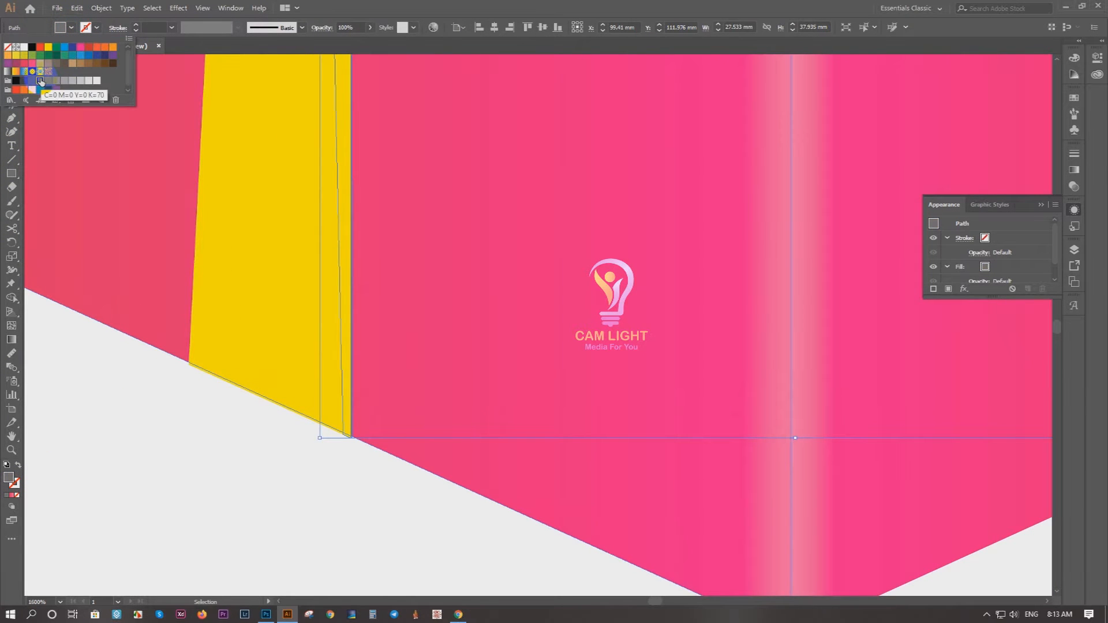
pyautogui.click(104, 388)
pyautogui.scroll(-5, 282, 265)
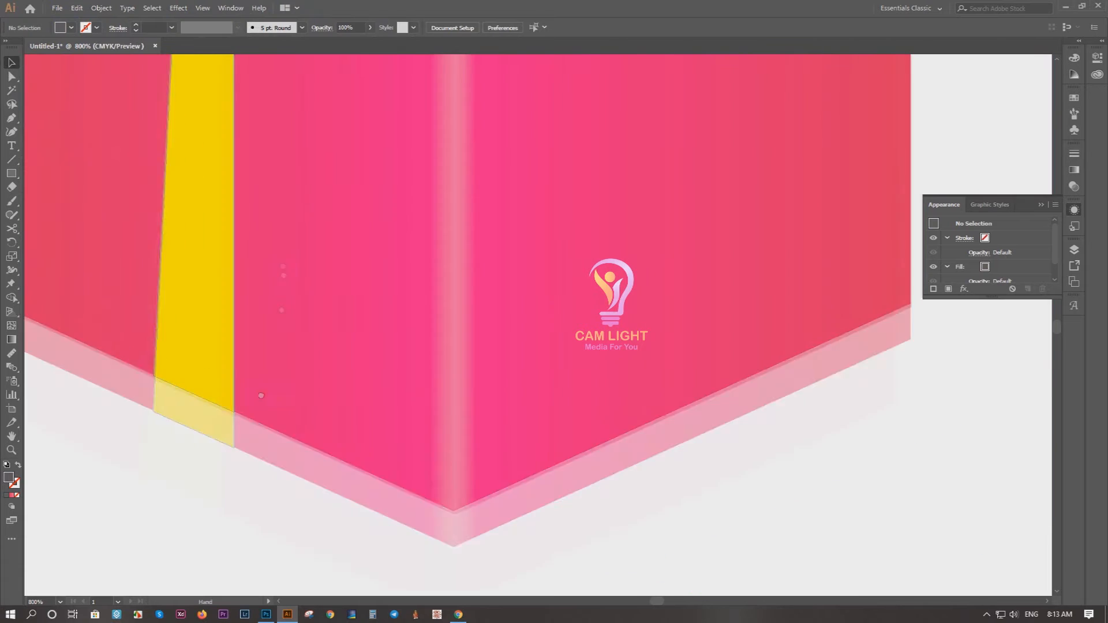
pyautogui.scroll(4, 178, 487)
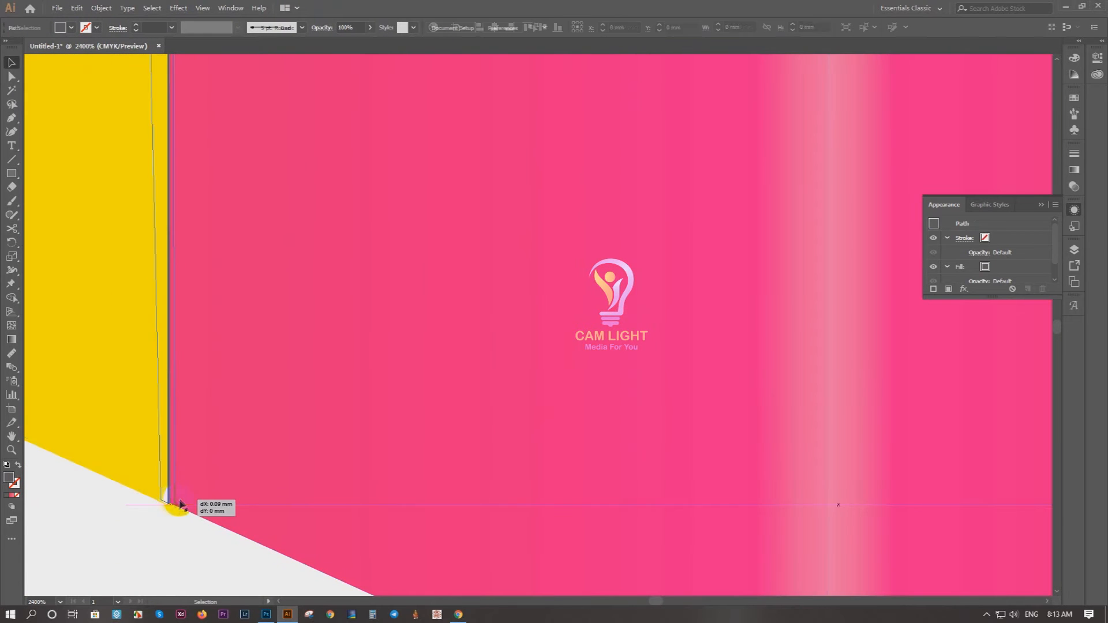
pyautogui.moveTo(186, 469); pyautogui.dragTo(256, 486)
# Step: Trace the outer edge of a new shadow strip beside the ribbon, from the left face's base across the top face
pyautogui.click(237, 521)
pyautogui.click(246, 520)
pyautogui.scroll(-2, 265, 226)
pyautogui.moveTo(295, 264); pyautogui.dragTo(285, 577)
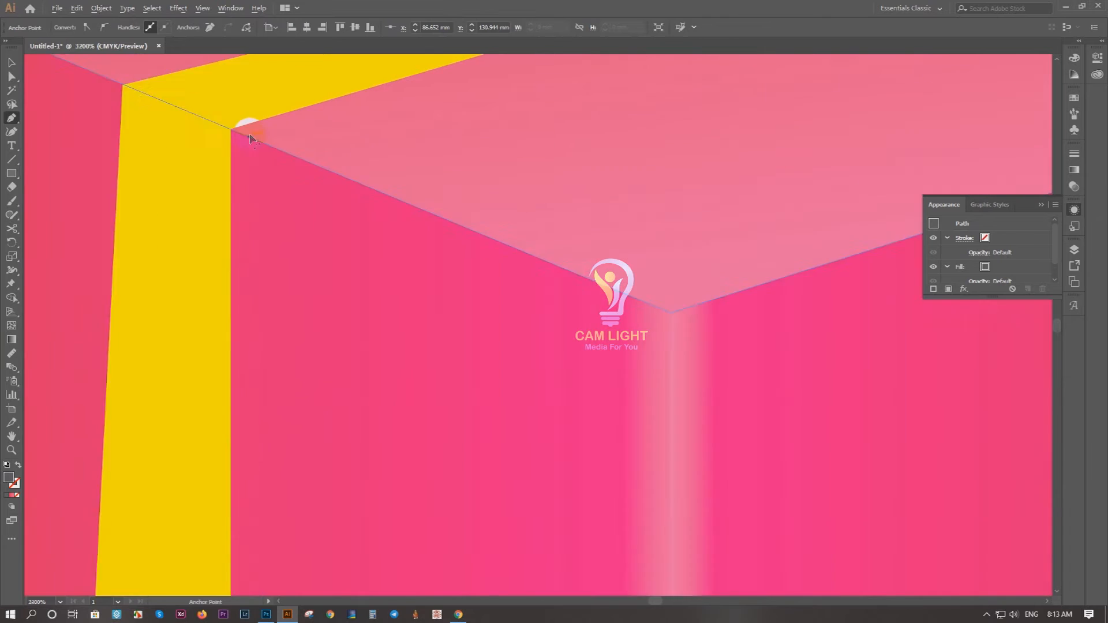
pyautogui.scroll(4, 248, 134)
pyautogui.click(201, 140)
pyautogui.moveTo(732, 69); pyautogui.dragTo(508, 281)
pyautogui.moveTo(921, 116); pyautogui.dragTo(316, 284)
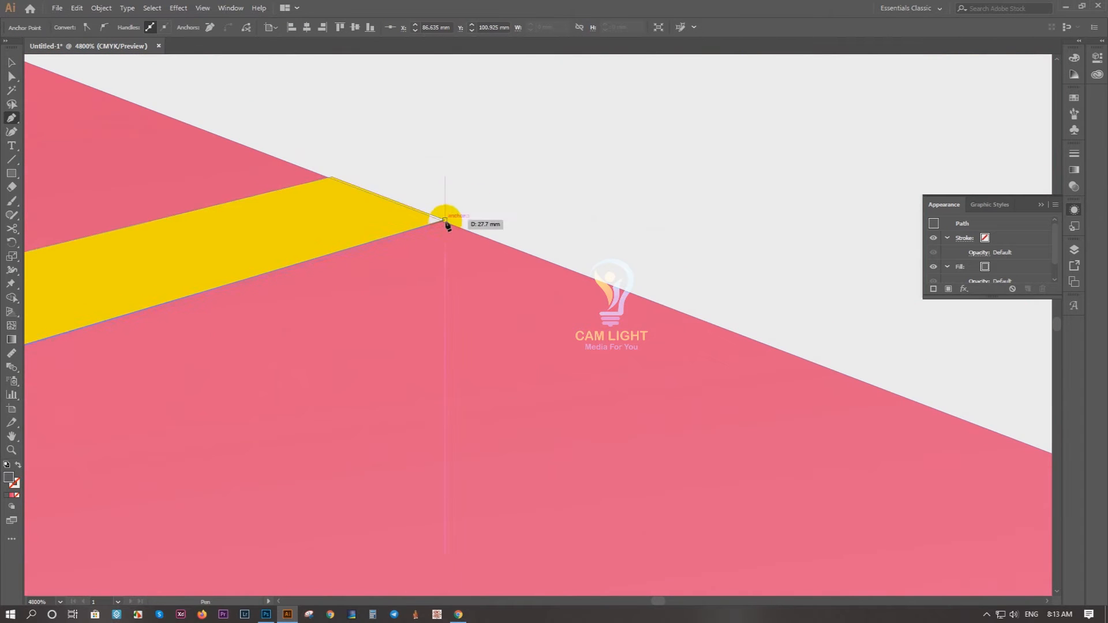
pyautogui.click(445, 224)
# Step: Trace the shadow strip back along the ribbon's edge and close it at the base of the left face
pyautogui.moveTo(132, 258); pyautogui.dragTo(854, 58)
pyautogui.moveTo(139, 260); pyautogui.dragTo(662, 167)
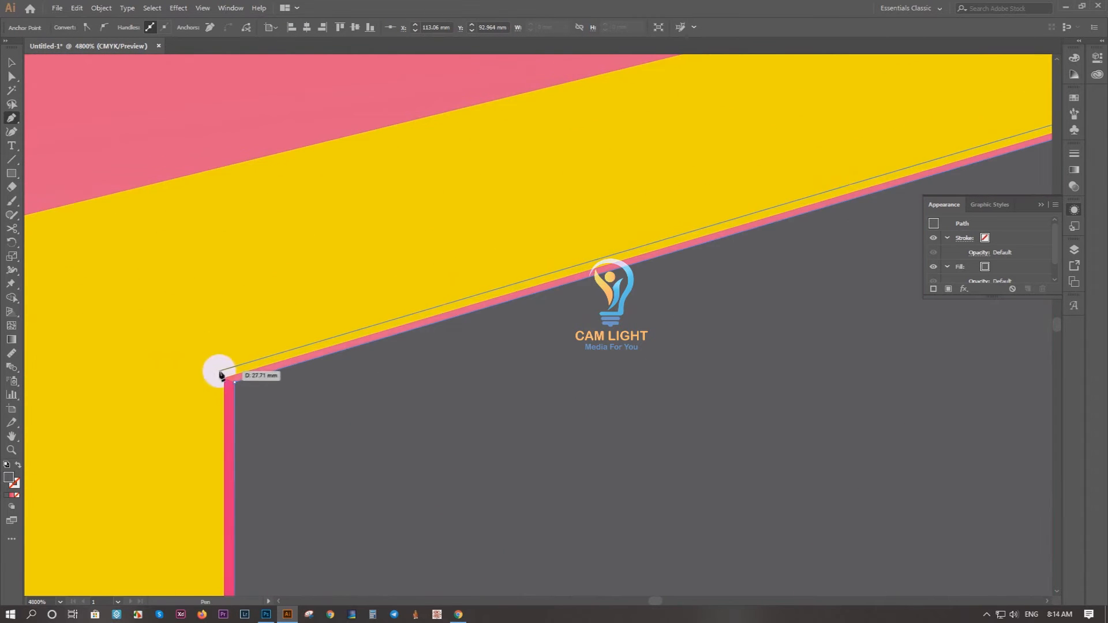
pyautogui.click(223, 376)
pyautogui.moveTo(224, 473); pyautogui.dragTo(248, 179)
pyautogui.moveTo(230, 508); pyautogui.dragTo(258, 156)
pyautogui.moveTo(272, 508); pyautogui.dragTo(312, 168)
pyautogui.scroll(-2, 322, 531)
pyautogui.moveTo(320, 528); pyautogui.dragTo(295, 358)
pyautogui.scroll(4, 320, 484)
pyautogui.click(531, 521)
pyautogui.click(562, 535)
# Step: Fill the thin shadow strip with black
pyautogui.click(11, 62)
pyautogui.click(583, 455)
pyautogui.click(72, 27)
pyautogui.click(15, 83)
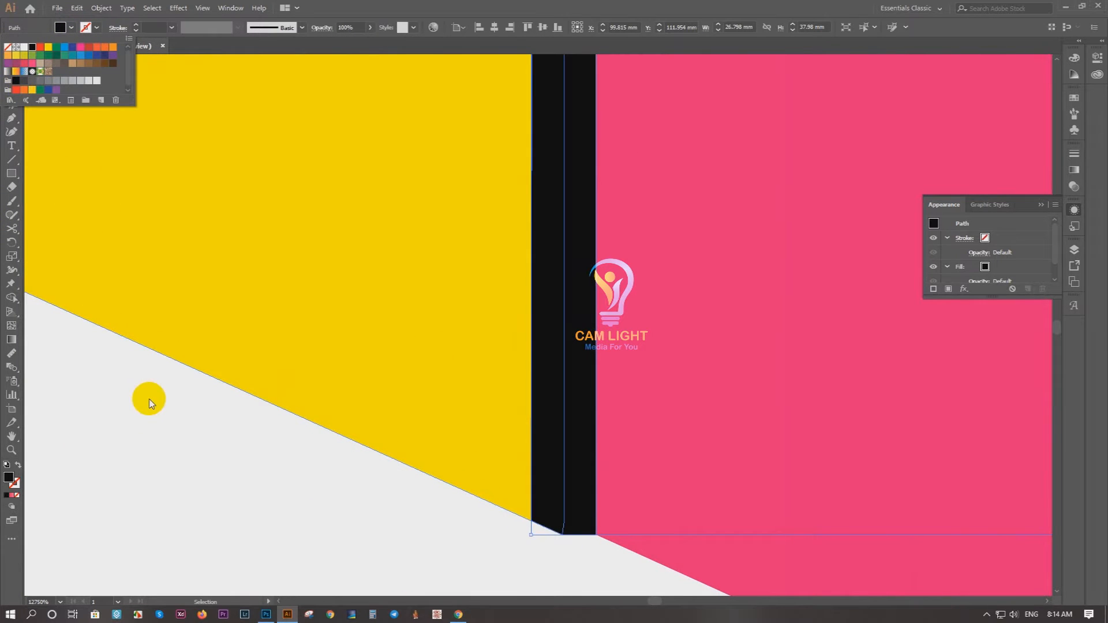
pyautogui.click(149, 395)
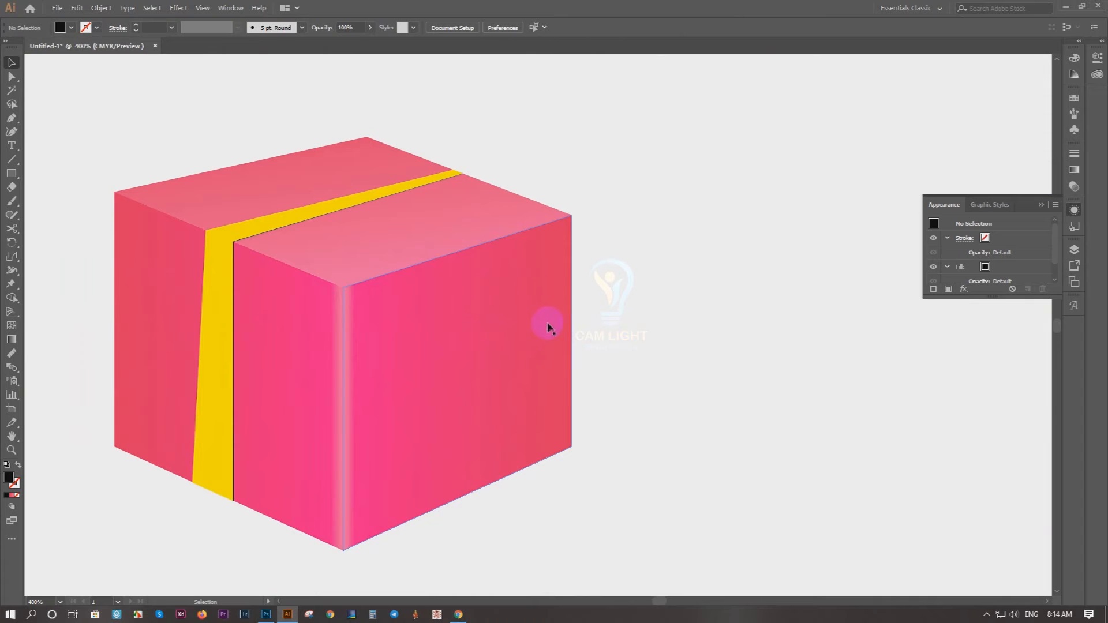
# Step: Draw a second ribbon band with the Pen tool across the top face and down the right face, crossing the first
pyautogui.press('p')
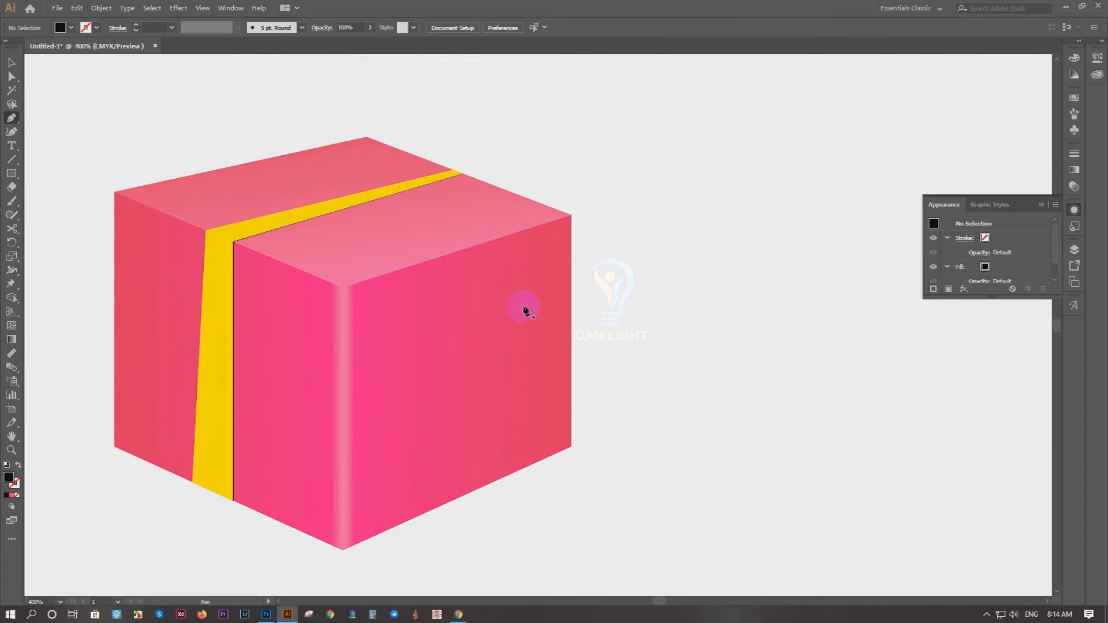
pyautogui.click(245, 164)
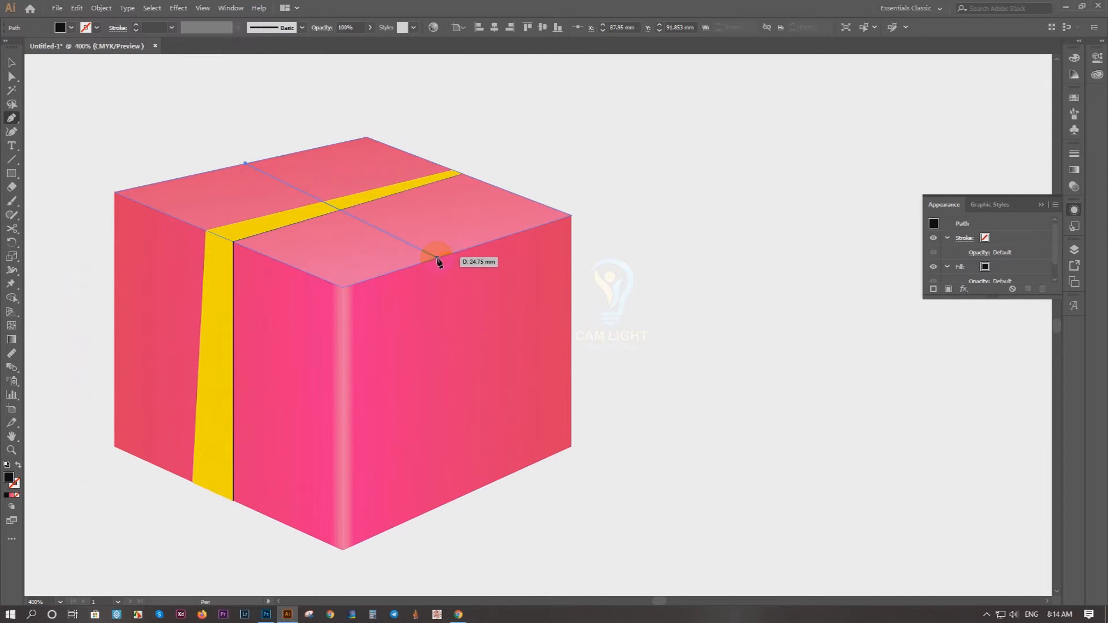
pyautogui.hotkey('ctrl', 'z')
pyautogui.click(232, 167)
pyautogui.click(439, 257)
pyautogui.click(452, 501)
pyautogui.click(452, 502)
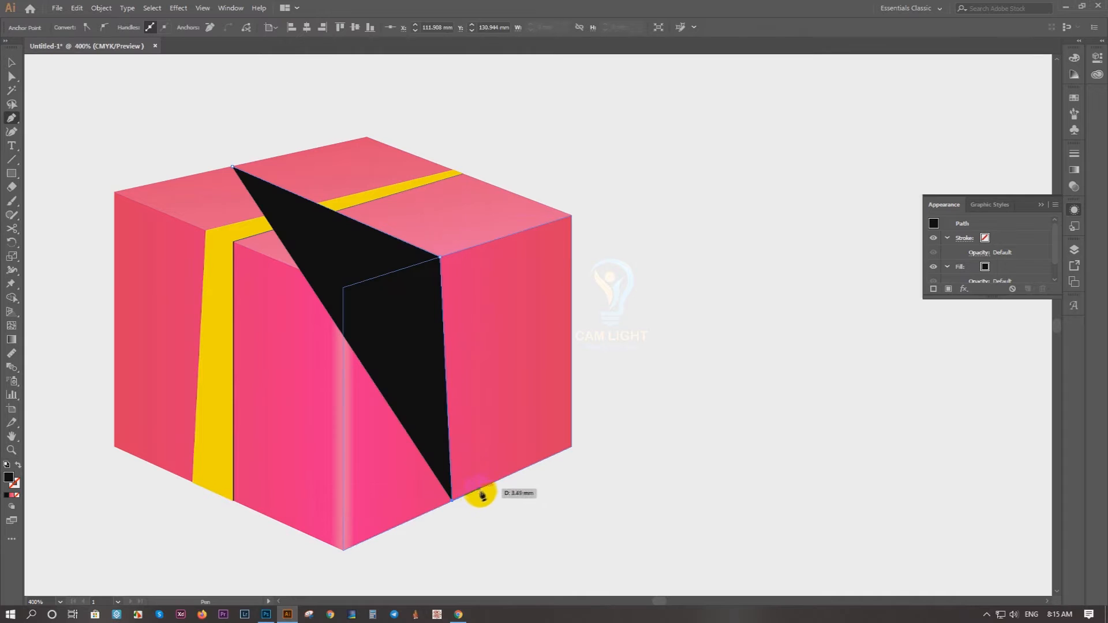
pyautogui.click(489, 484)
pyautogui.click(472, 247)
pyautogui.click(253, 164)
pyautogui.click(232, 167)
pyautogui.click(13, 61)
# Step: Duplicate the second band slightly to the right and fill the copy yellow, leaving a thin black shadow edge
pyautogui.scroll(5, 462, 501)
pyautogui.moveTo(442, 478); pyautogui.dragTo(450, 478)
pyautogui.click(62, 27)
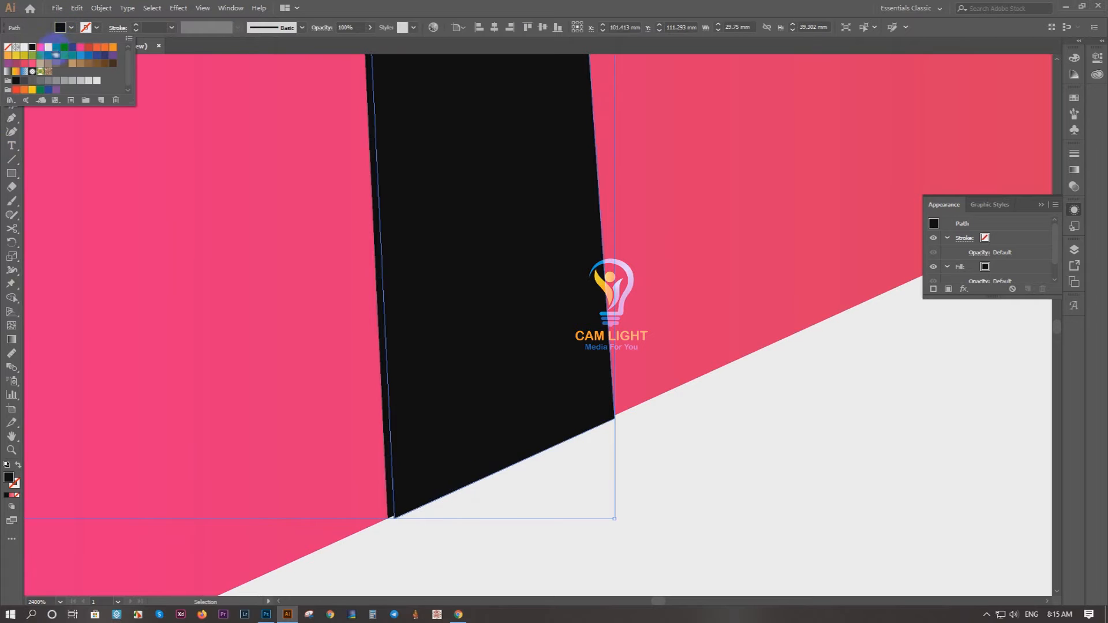
pyautogui.click(48, 49)
pyautogui.click(830, 523)
pyautogui.scroll(-4, 772, 510)
pyautogui.scroll(-2, 701, 507)
pyautogui.moveTo(643, 407); pyautogui.dragTo(384, 464)
pyautogui.moveTo(727, 470); pyautogui.dragTo(727, 378)
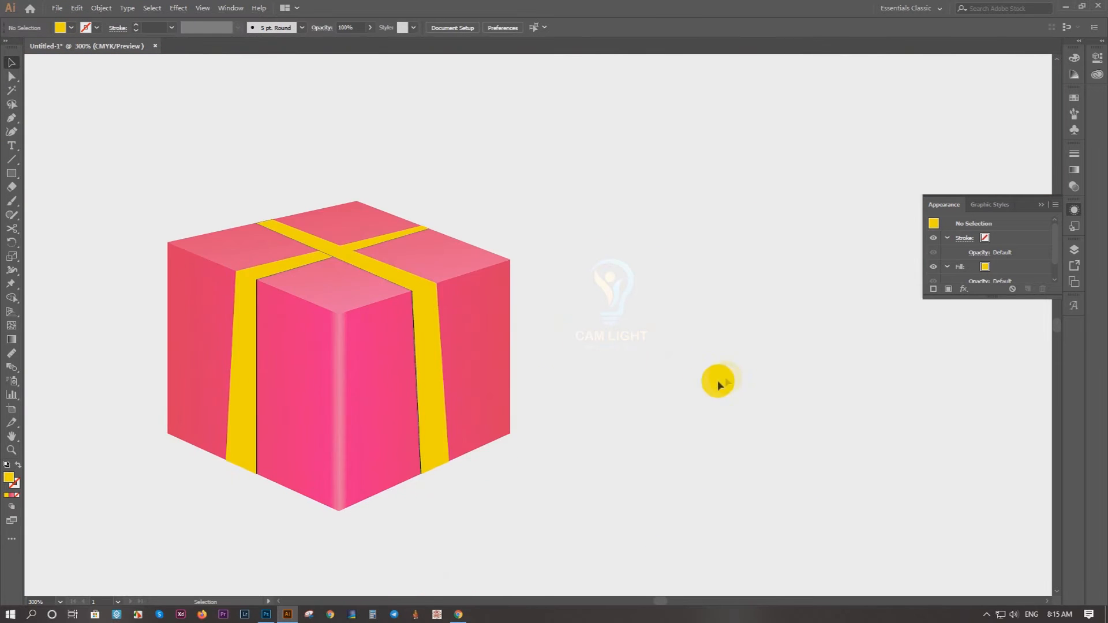
# Step: Examine how the ribbon and shadow edges line up with the faces of the box
pyautogui.moveTo(311, 386); pyautogui.dragTo(381, 432)
pyautogui.scroll(1, 387, 432)
pyautogui.scroll(-1, 387, 431)
pyautogui.click(665, 438)
pyautogui.scroll(2, 434, 424)
pyautogui.scroll(-2, 434, 424)
pyautogui.moveTo(636, 417); pyautogui.dragTo(531, 342)
pyautogui.moveTo(580, 435); pyautogui.dragTo(597, 393)
# Step: Nudge the two bottom corner points of the left face's yellow ribbon slightly down past the box's base
pyautogui.scroll(3, 388, 421)
pyautogui.moveTo(404, 405); pyautogui.dragTo(648, 380)
pyautogui.scroll(-1, 648, 380)
pyautogui.scroll(3, 283, 341)
pyautogui.scroll(-2, 276, 340)
pyautogui.scroll(4, 275, 342)
pyautogui.click(115, 344)
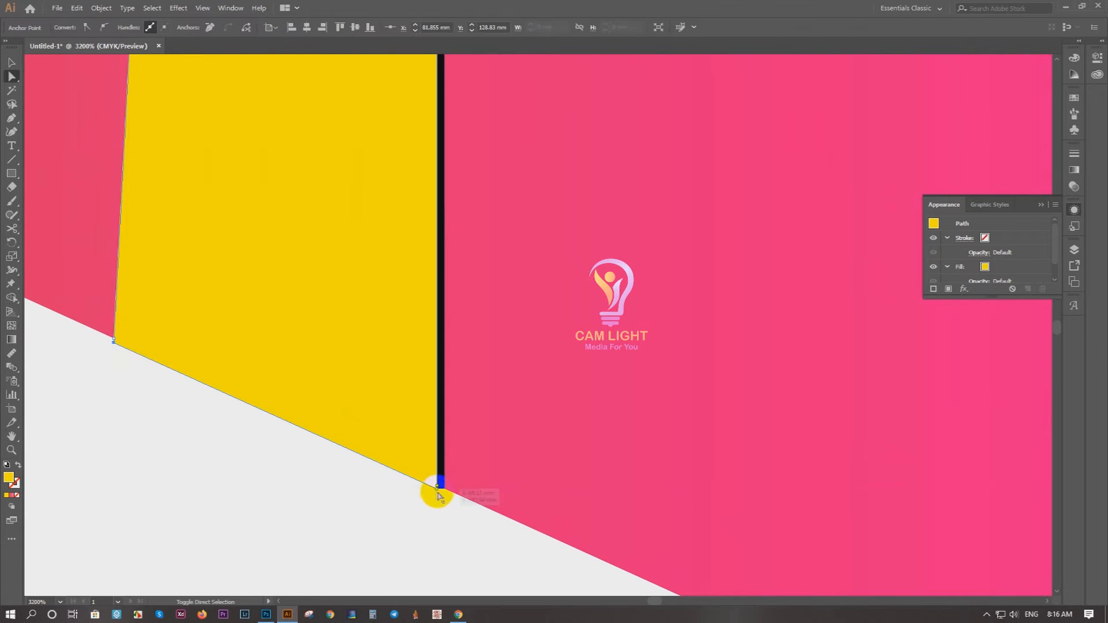
pyautogui.keyDown('shift'); pyautogui.click(437, 490); pyautogui.keyUp('shift')
pyautogui.press('Down')
# Step: Lower the bottom corner points of the black shadow strip on the left face to match the ribbon's end
pyautogui.click(440, 475)
pyautogui.scroll(4, 441, 498)
pyautogui.click(492, 499)
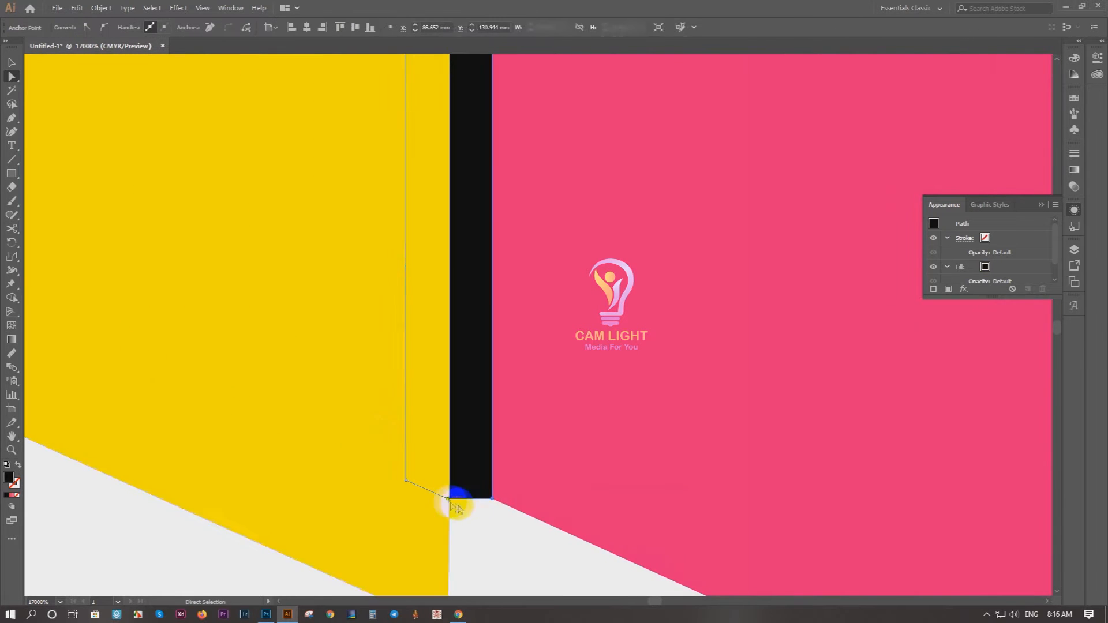
pyautogui.keyDown('shift'); pyautogui.click(450, 500); pyautogui.keyUp('shift')
pyautogui.moveTo(462, 534); pyautogui.dragTo(452, 323)
pyautogui.moveTo(481, 289); pyautogui.dragTo(481, 320)
pyautogui.moveTo(437, 417); pyautogui.dragTo(451, 266)
pyautogui.scroll(-7, 477, 374)
pyautogui.scroll(7, 436, 344)
pyautogui.scroll(-4, 449, 281)
pyautogui.moveTo(577, 280); pyautogui.dragTo(349, 367)
pyautogui.press('v')
pyautogui.click(174, 411)
# Step: Trace a line just below the box's base with the Pen tool, from the left corner around the front corner to the right
pyautogui.scroll(-3, 171, 409)
pyautogui.scroll(5, 186, 377)
pyautogui.moveTo(142, 383); pyautogui.dragTo(567, 271)
pyautogui.press('p')
pyautogui.click(95, 174)
pyautogui.moveTo(580, 407); pyautogui.dragTo(11, 208)
pyautogui.click(549, 454)
pyautogui.moveTo(557, 452); pyautogui.dragTo(34, 541)
pyautogui.moveTo(860, 271); pyautogui.dragTo(32, 552)
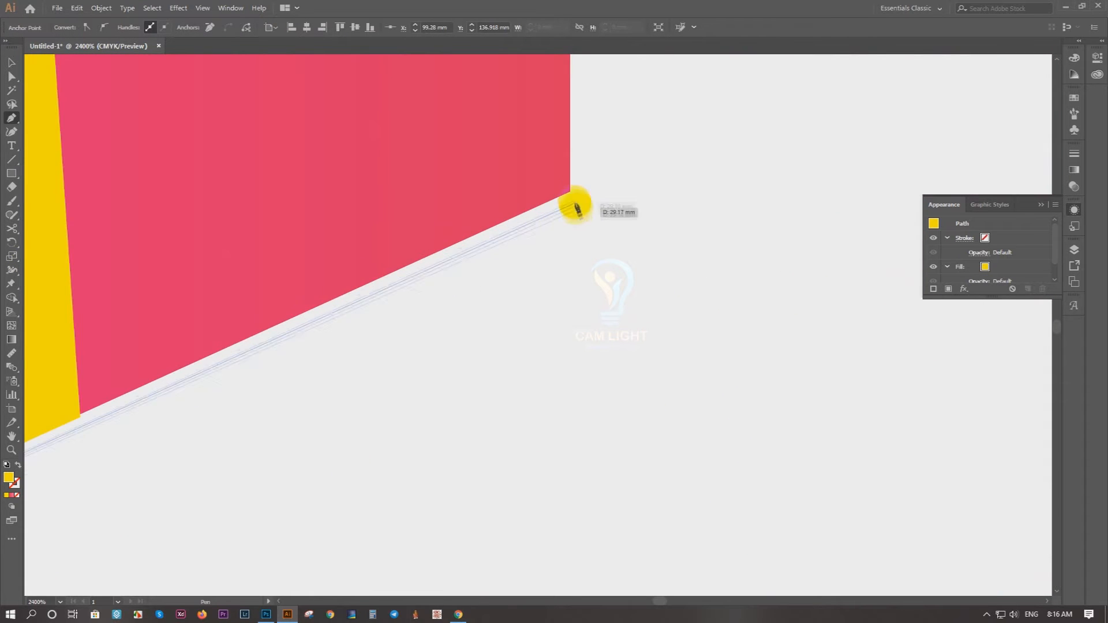
pyautogui.click(571, 199)
# Step: Complete the shadow shape under the box by placing the right corner point and closing the outline at the left corner
pyautogui.click(571, 183)
pyautogui.moveTo(248, 260); pyautogui.dragTo(1004, 248)
pyautogui.scroll(-5, 433, 320)
pyautogui.moveTo(376, 297); pyautogui.dragTo(644, 354)
pyautogui.click(399, 339)
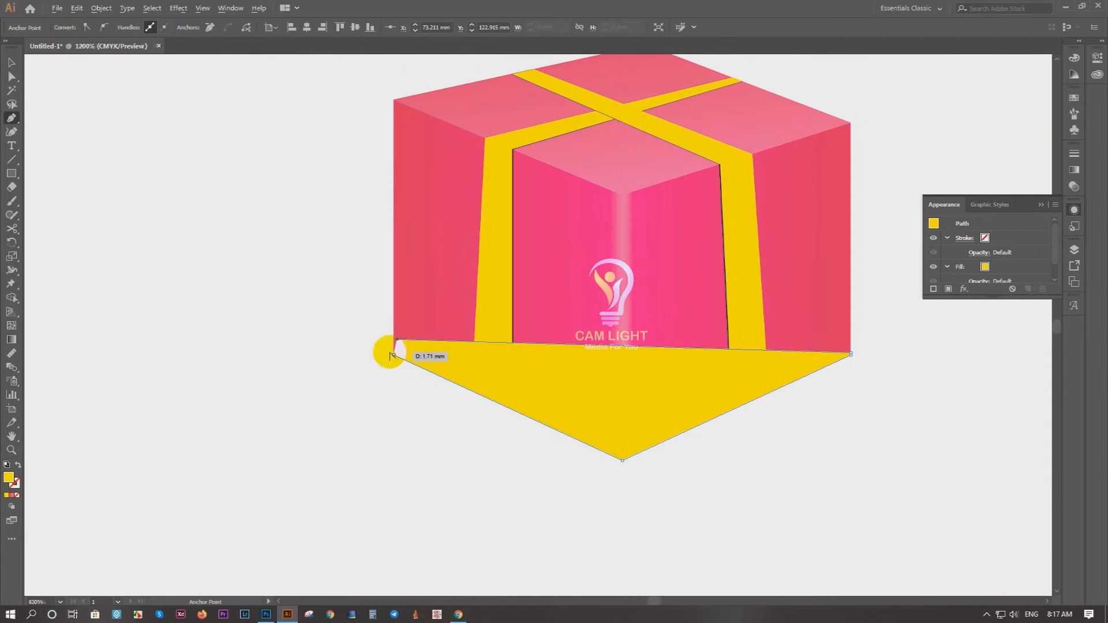
pyautogui.scroll(4, 392, 350)
pyautogui.click(405, 373)
pyautogui.moveTo(530, 329); pyautogui.dragTo(220, 318)
# Step: Fill the base shadow shape with dark grey and send it behind the box
pyautogui.click(12, 62)
pyautogui.click(68, 409)
pyautogui.click(185, 380)
pyautogui.click(71, 27)
pyautogui.click(25, 78)
pyautogui.click(623, 46)
pyautogui.hotkey('ctrl', 'shift', '[')
pyautogui.scroll(-3, 223, 457)
pyautogui.scroll(-2, 655, 436)
pyautogui.click(871, 445)
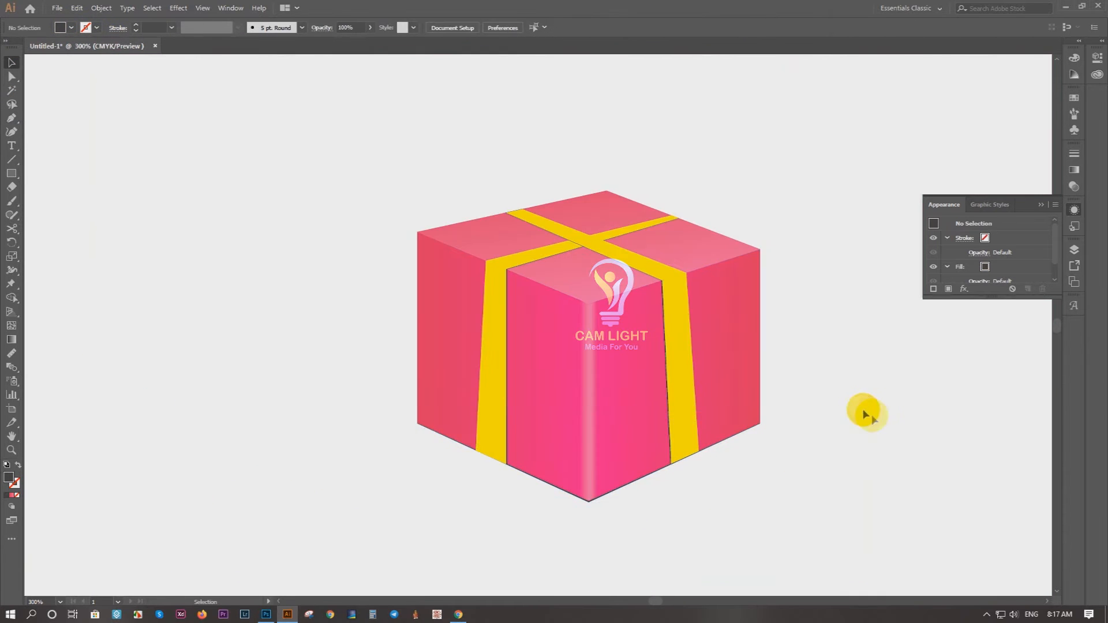
# Step: Start a Pen path at the box's left corner, where the top and left faces meet
pyautogui.moveTo(872, 414); pyautogui.dragTo(582, 453)
pyautogui.scroll(4, 321, 289)
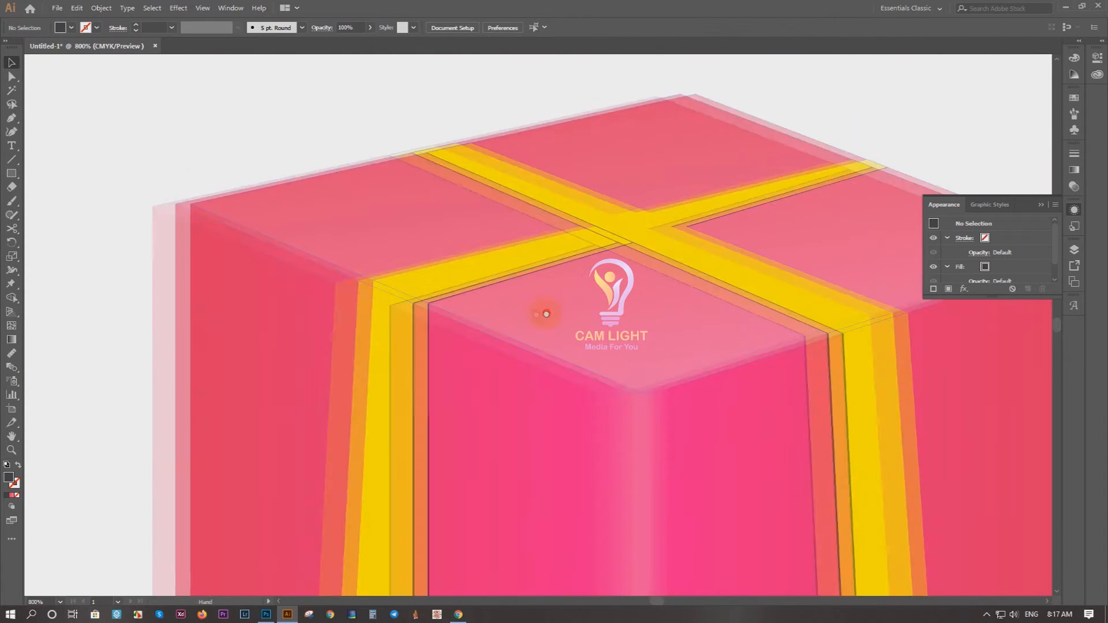
pyautogui.scroll(5, 163, 206)
pyautogui.moveTo(358, 227); pyautogui.dragTo(338, 409)
pyautogui.click(210, 158)
pyautogui.scroll(4, 236, 173)
pyautogui.click(237, 294)
pyautogui.scroll(-3, 245, 294)
pyautogui.moveTo(577, 421); pyautogui.dragTo(67, 334)
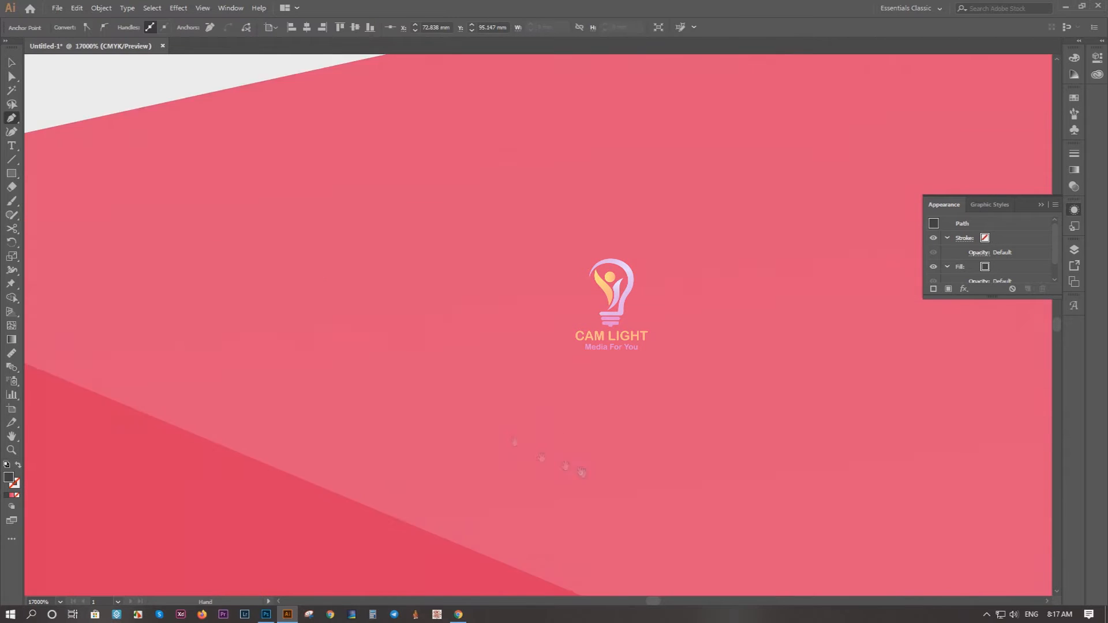
# Step: Extend the path along the left face's top edge to the front corner, and try carrying it on to the right ribbon
pyautogui.moveTo(482, 285); pyautogui.dragTo(198, 210)
pyautogui.moveTo(865, 508); pyautogui.dragTo(173, 190)
pyautogui.moveTo(866, 496); pyautogui.dragTo(346, 260)
pyautogui.moveTo(687, 423); pyautogui.dragTo(204, 218)
pyautogui.click(511, 333)
pyautogui.moveTo(536, 311); pyautogui.dragTo(190, 369)
pyautogui.moveTo(807, 214); pyautogui.dragTo(404, 306)
pyautogui.click(717, 211)
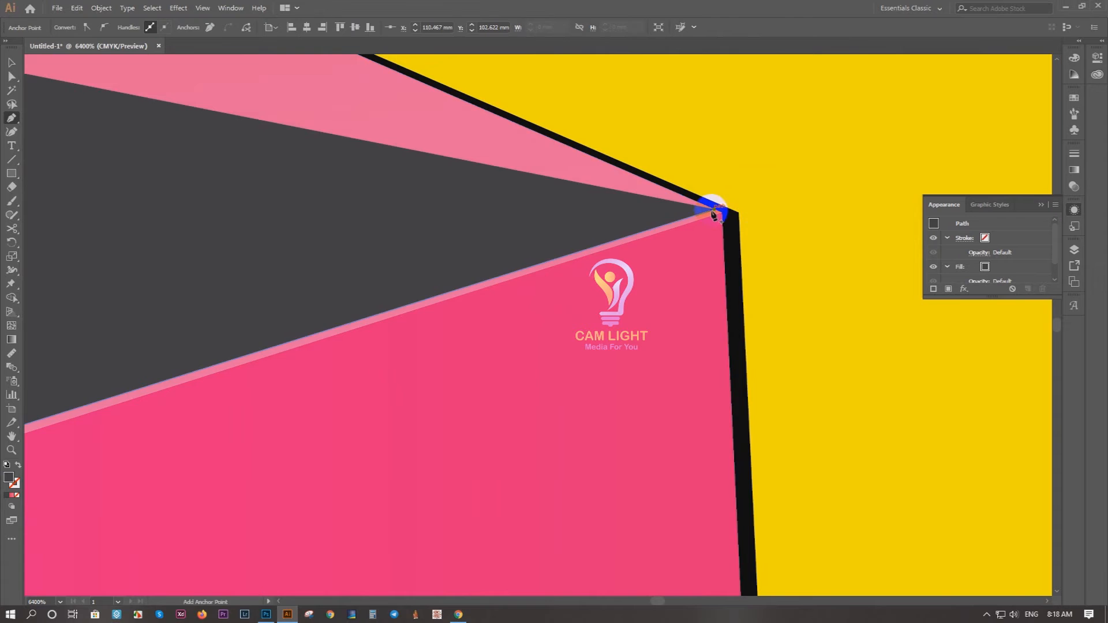
pyautogui.hotkey('ctrl', 'z')
# Step: Set the strip's end at the box's front corner with two points, one just above the other
pyautogui.scroll(-4, 700, 209)
pyautogui.moveTo(700, 208); pyautogui.dragTo(159, 411)
pyautogui.scroll(3, 447, 339)
pyautogui.click(484, 303)
pyautogui.scroll(3, 487, 309)
pyautogui.click(465, 247)
pyautogui.click(465, 255)
pyautogui.moveTo(306, 384); pyautogui.dragTo(762, 213)
pyautogui.moveTo(210, 366); pyautogui.dragTo(500, 294)
pyautogui.scroll(-6, 516, 247)
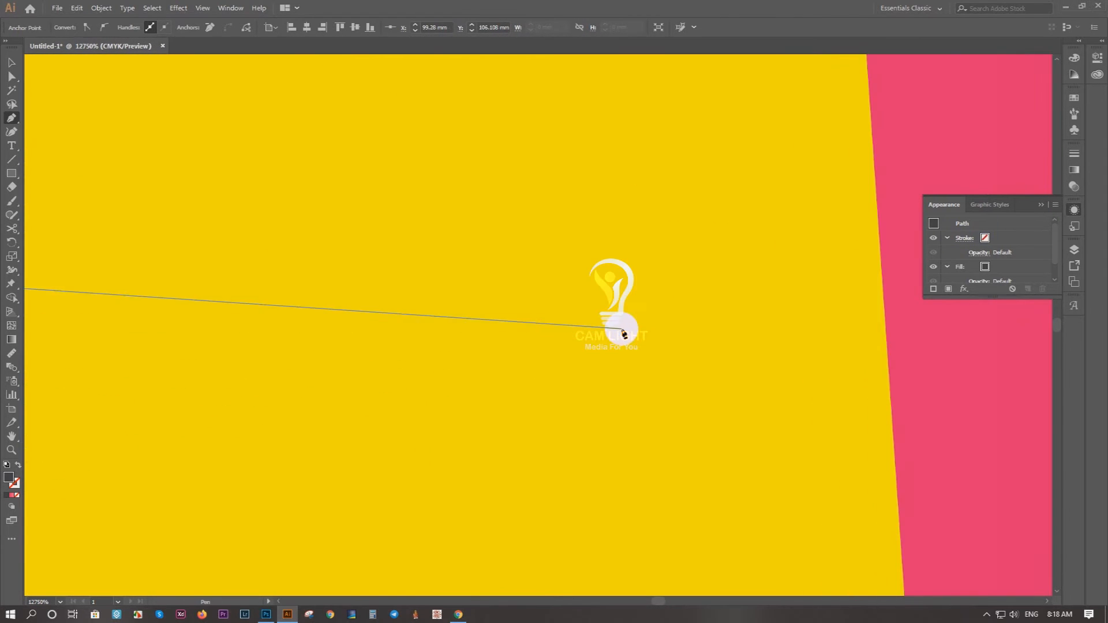
pyautogui.scroll(8, 440, 298)
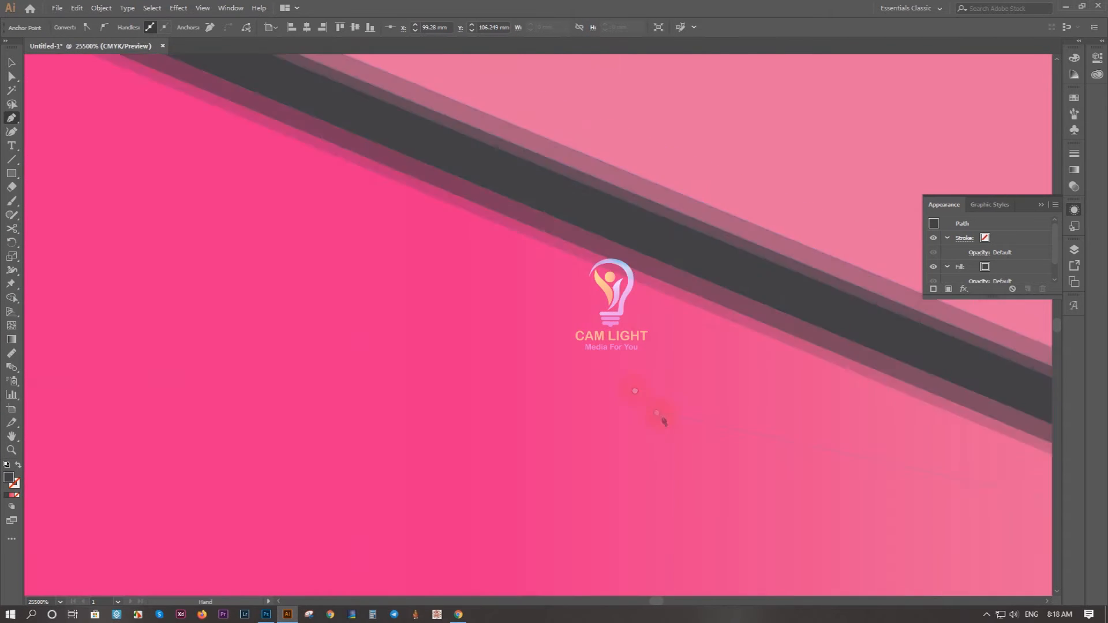
# Step: Close the thin strip at the box's left corner, following the edge between the top and left faces
pyautogui.scroll(-5, 661, 416)
pyautogui.moveTo(174, 163); pyautogui.dragTo(213, 196)
pyautogui.scroll(5, 213, 196)
pyautogui.moveTo(237, 254); pyautogui.dragTo(321, 462)
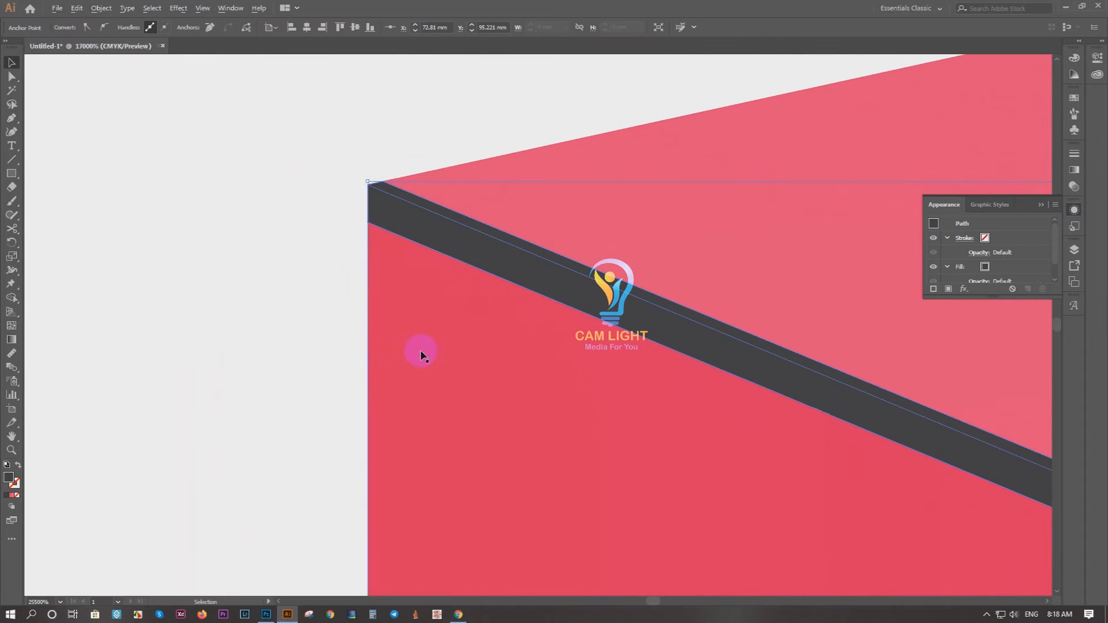
pyautogui.scroll(-6, 433, 371)
pyautogui.scroll(5, 448, 375)
pyautogui.click(137, 235)
# Step: Fill the thin strip with a pink gradient and shorten the gradient span around the left ribbon
pyautogui.click(327, 327)
pyautogui.press('g')
pyautogui.click(378, 352)
pyautogui.moveTo(837, 558); pyautogui.dragTo(593, 391)
pyautogui.scroll(-3, 591, 392)
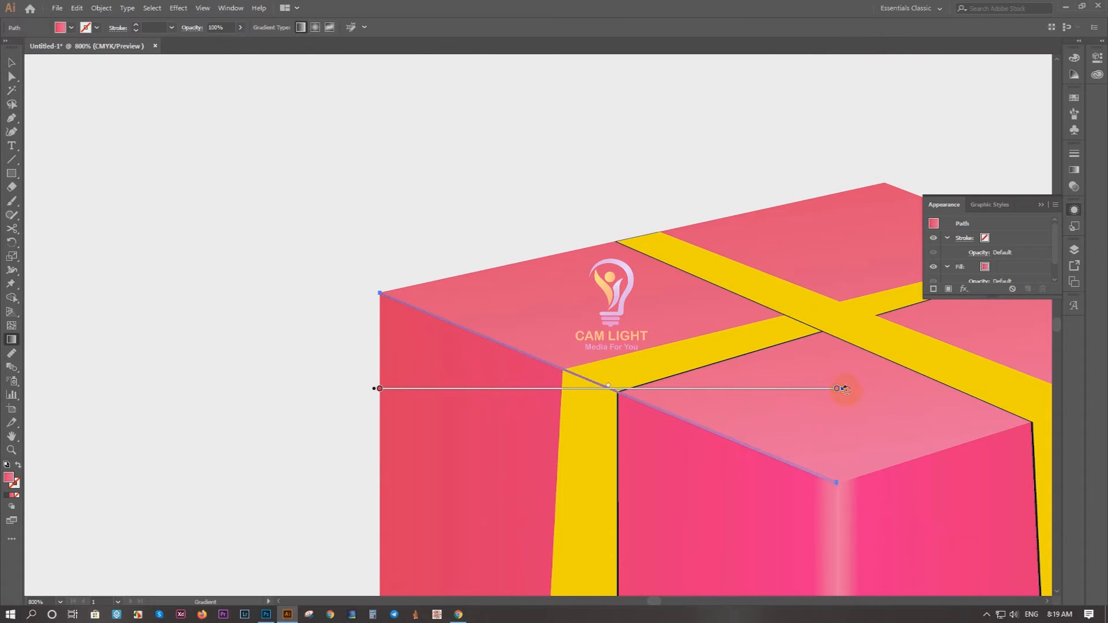
pyautogui.moveTo(376, 390)
pyautogui.mouseDown()
pyautogui.moveTo(202, 388)
pyautogui.moveTo(481, 390)
pyautogui.mouseUp()
pyautogui.moveTo(955, 390); pyautogui.dragTo(626, 391)
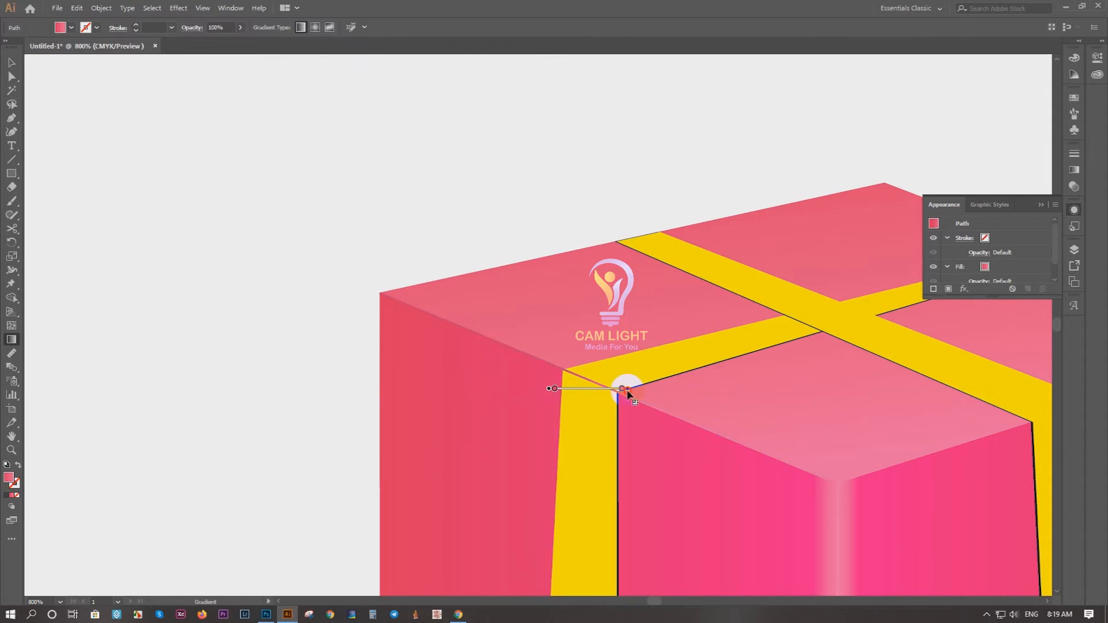
# Step: Stretch the strip's gradient from the middle of the left face to well past the left ribbon
pyautogui.scroll(2, 522, 369)
pyautogui.press('v')
pyautogui.click(156, 192)
pyautogui.scroll(-2, 136, 185)
pyautogui.scroll(1, 176, 203)
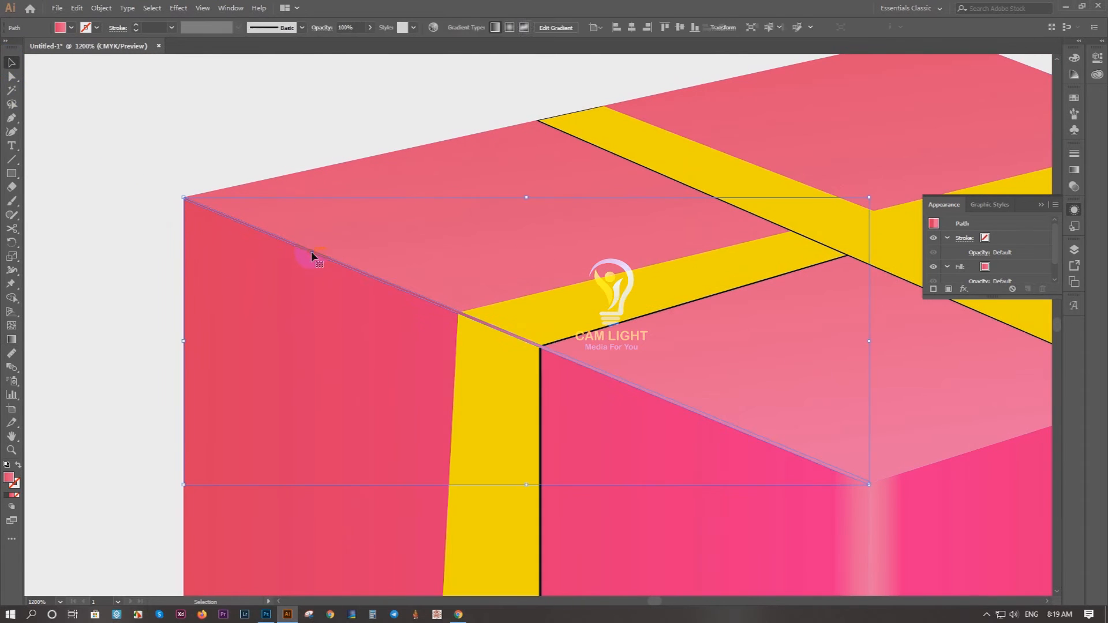
pyautogui.press('g')
pyautogui.moveTo(444, 340)
pyautogui.mouseDown()
pyautogui.moveTo(546, 340)
pyautogui.moveTo(390, 300)
pyautogui.moveTo(289, 339)
pyautogui.mouseUp()
pyautogui.moveTo(396, 341); pyautogui.dragTo(784, 336)
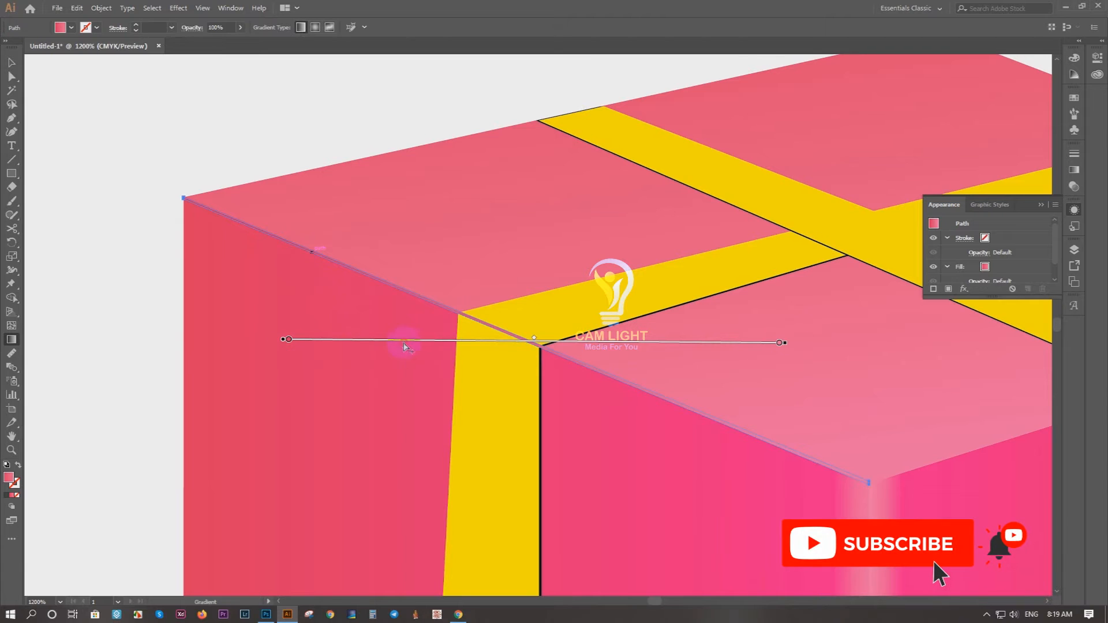
# Step: Add two colour stops inside the strip's gradient and recolour them, with a pale pink one past the ribbon
pyautogui.doubleClick(405, 342)
pyautogui.moveTo(366, 398); pyautogui.dragTo(341, 398)
pyautogui.click(615, 378)
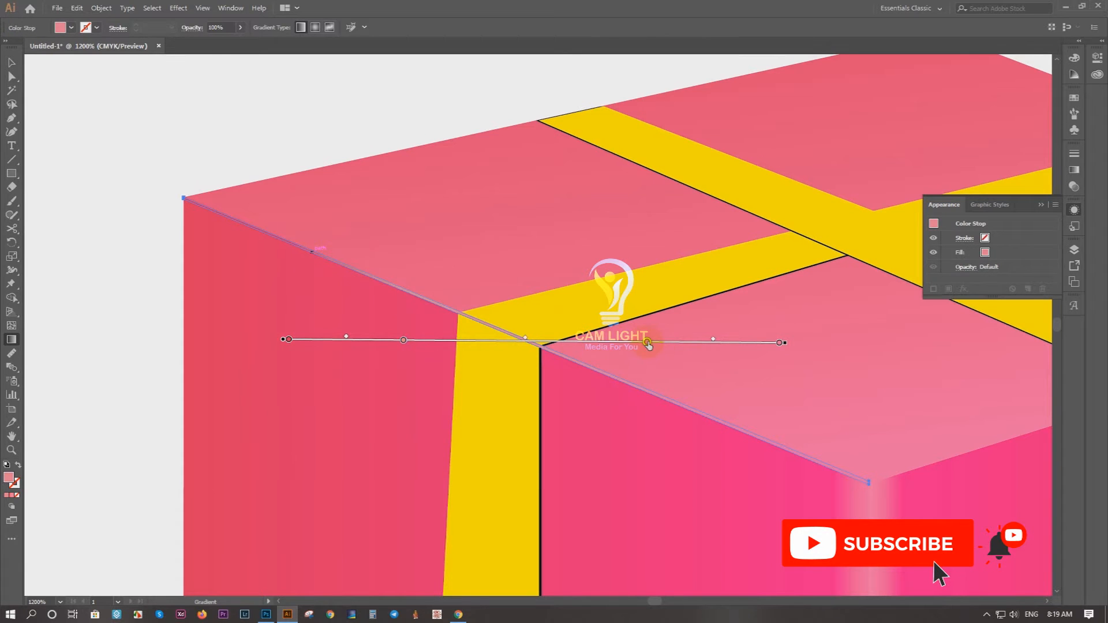
pyautogui.doubleClick(648, 343)
pyautogui.press('v')
pyautogui.click(213, 142)
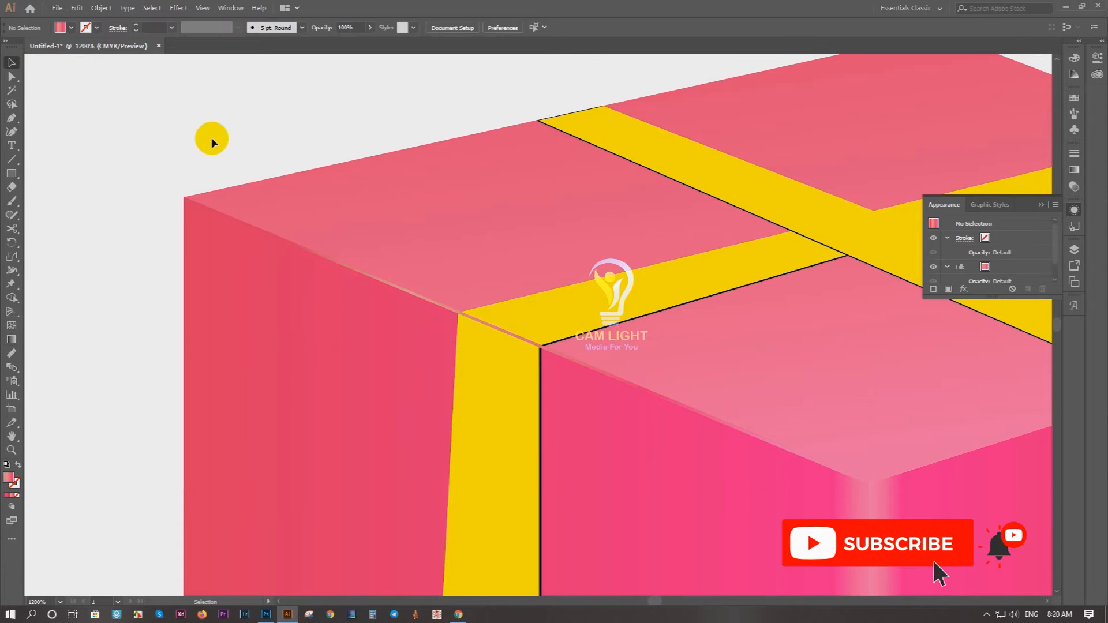
# Step: Send the left edge strip behind the other artwork
pyautogui.click(409, 293)
pyautogui.hotkey('ctrl', 'shift', '[')
pyautogui.click(151, 201)
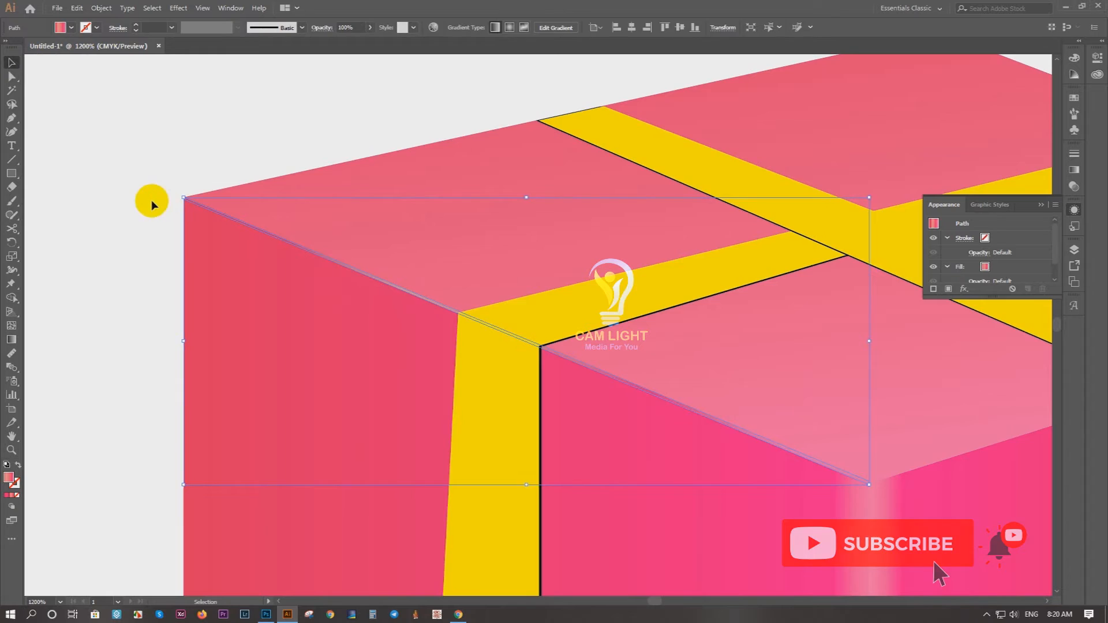
# Step: Draw a Pen line along the right face's top edge, from the front corner to two points at the right corner
pyautogui.scroll(-3, 151, 201)
pyautogui.moveTo(398, 249); pyautogui.dragTo(232, 215)
pyautogui.moveTo(524, 197); pyautogui.dragTo(729, 268)
pyautogui.scroll(3, 648, 250)
pyautogui.moveTo(588, 262); pyautogui.dragTo(803, 213)
pyautogui.press('p')
pyautogui.scroll(4, 201, 452)
pyautogui.moveTo(163, 459); pyautogui.dragTo(279, 415)
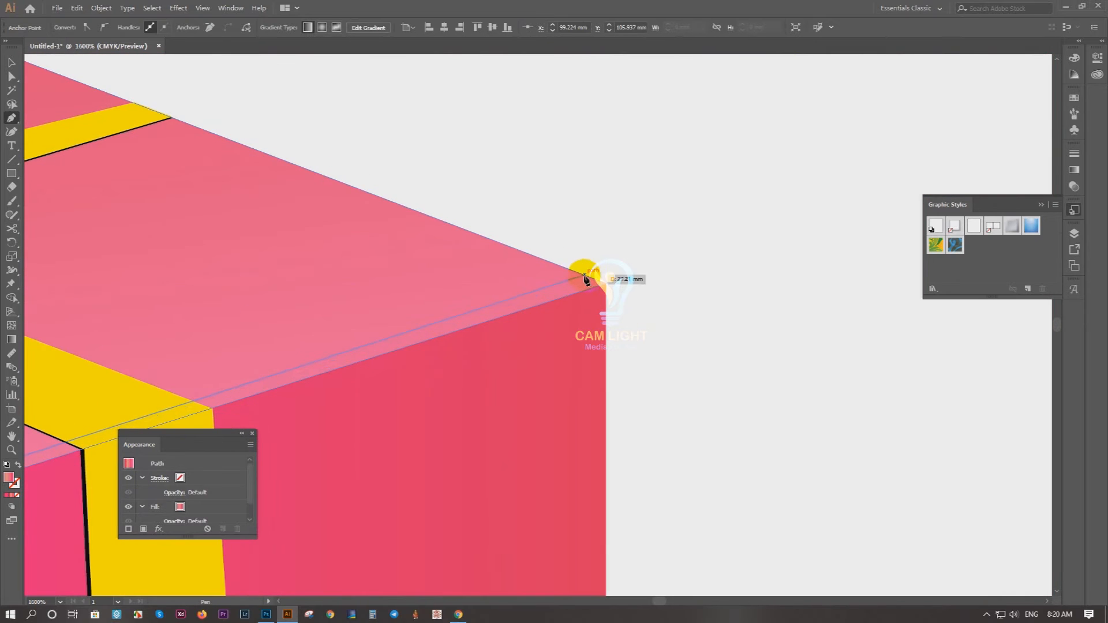
pyautogui.click(584, 275)
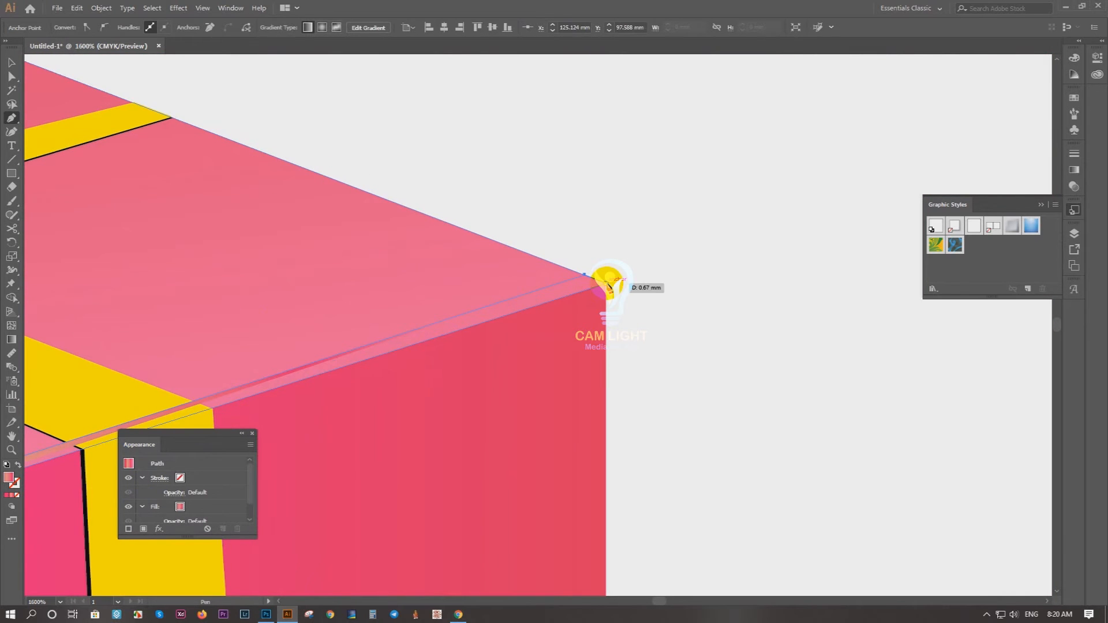
pyautogui.click(606, 287)
# Step: Close the right edge strip back at the box's front corner and deselect it
pyautogui.moveTo(199, 483); pyautogui.dragTo(930, 229)
pyautogui.click(424, 334)
pyautogui.click(424, 312)
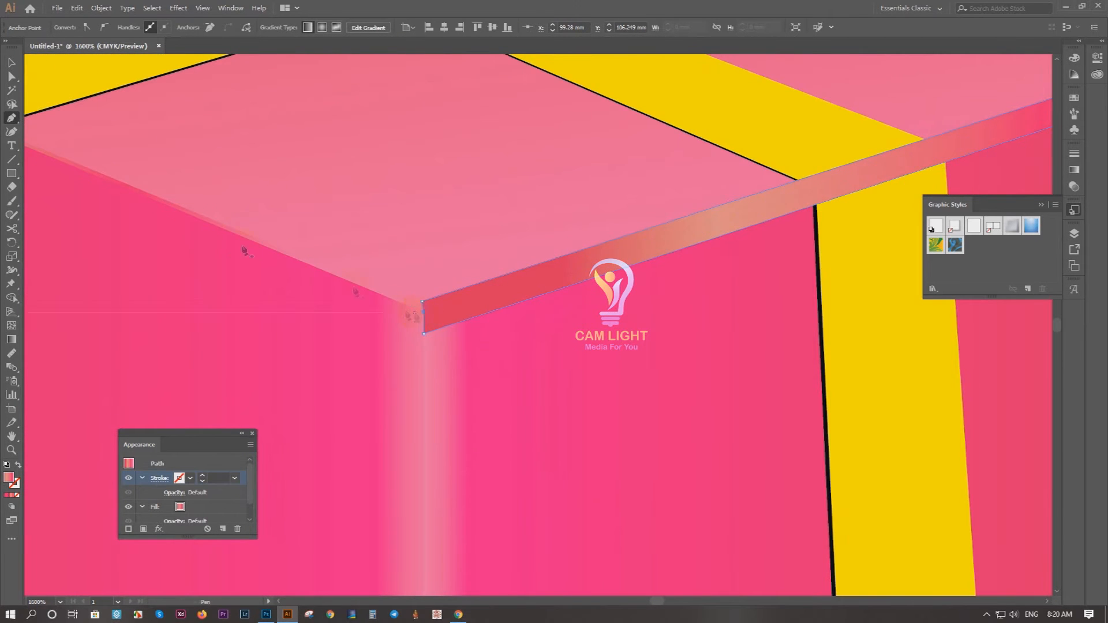
pyautogui.click(14, 61)
pyautogui.scroll(-3, 155, 239)
pyautogui.click(721, 256)
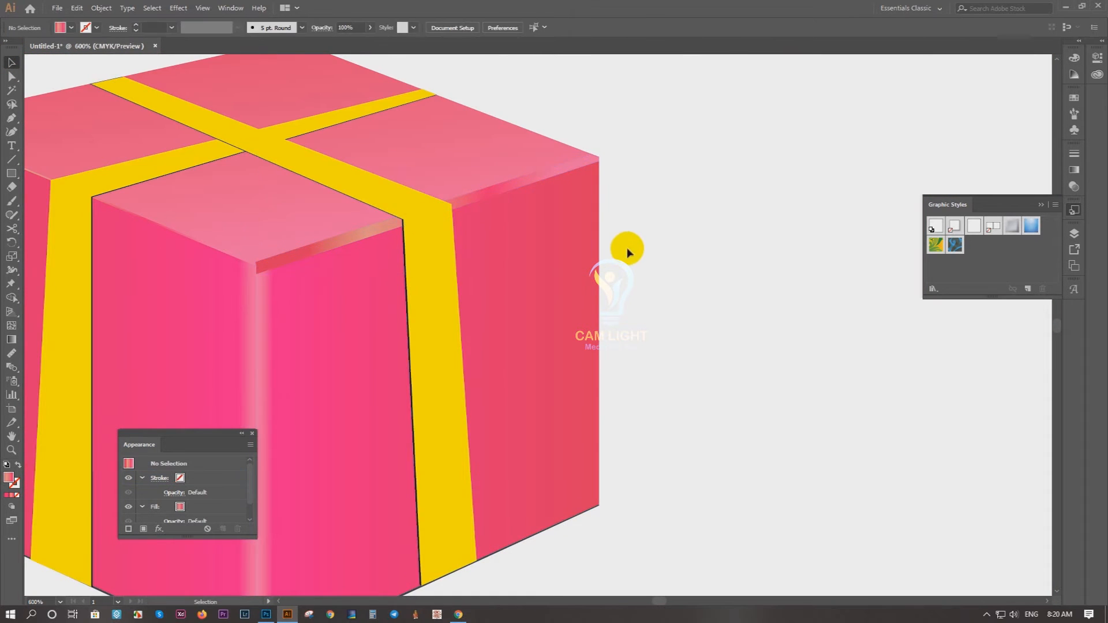
# Step: Narrow the right strip's front end by moving its two corner points closer together with Direct Selection
pyautogui.scroll(-3, 628, 249)
pyautogui.moveTo(629, 252); pyautogui.dragTo(573, 338)
pyautogui.scroll(2, 460, 375)
pyautogui.scroll(5, 274, 378)
pyautogui.press('a')
pyautogui.click(464, 318)
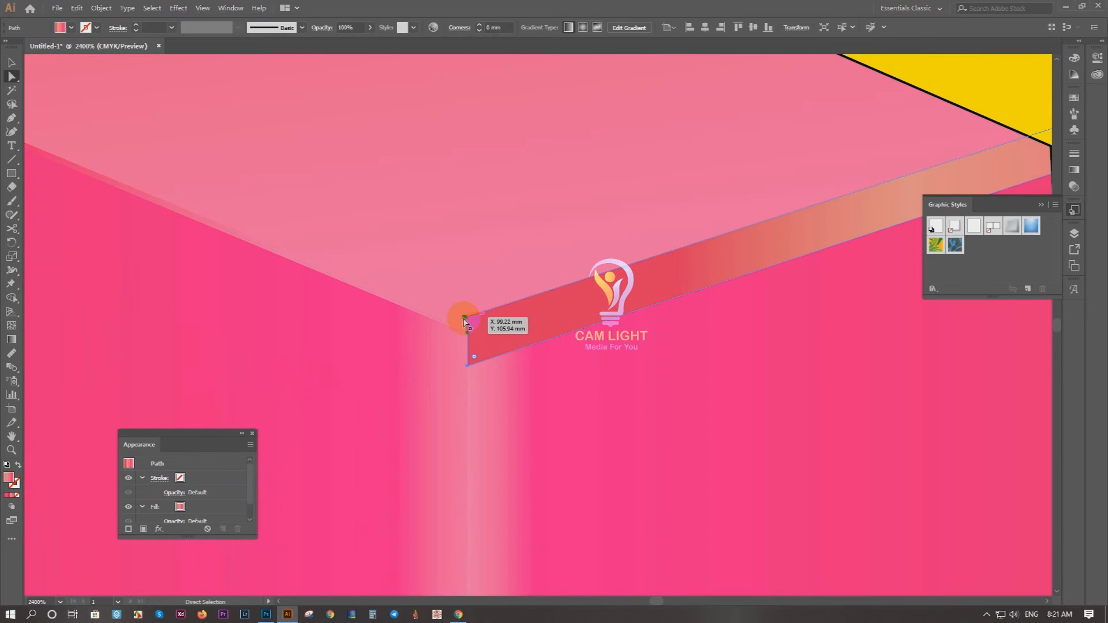
pyautogui.hotkey('ctrl', 'z')
pyautogui.moveTo(466, 324); pyautogui.dragTo(468, 326)
pyautogui.click(465, 318)
pyautogui.moveTo(469, 365); pyautogui.dragTo(468, 345)
# Step: Adjust the gradient on the right edge strip, extending its span along the edge so it blends with the faces
pyautogui.scroll(-3, 470, 349)
pyautogui.moveTo(660, 280); pyautogui.dragTo(366, 330)
pyautogui.press('g')
pyautogui.moveTo(579, 326); pyautogui.dragTo(576, 264)
pyautogui.moveTo(245, 323)
pyautogui.mouseDown()
pyautogui.moveTo(245, 352)
pyautogui.moveTo(138, 380)
pyautogui.mouseUp()
pyautogui.moveTo(467, 312); pyautogui.dragTo(751, 219)
pyautogui.moveTo(135, 375); pyautogui.dragTo(111, 379)
pyautogui.click(12, 62)
pyautogui.click(72, 105)
# Step: Duplicate the whole gift box to the right of and slightly below the original, and adjust the copy's size
pyautogui.scroll(-5, 652, 184)
pyautogui.scroll(1, 659, 199)
pyautogui.moveTo(659, 200); pyautogui.dragTo(582, 302)
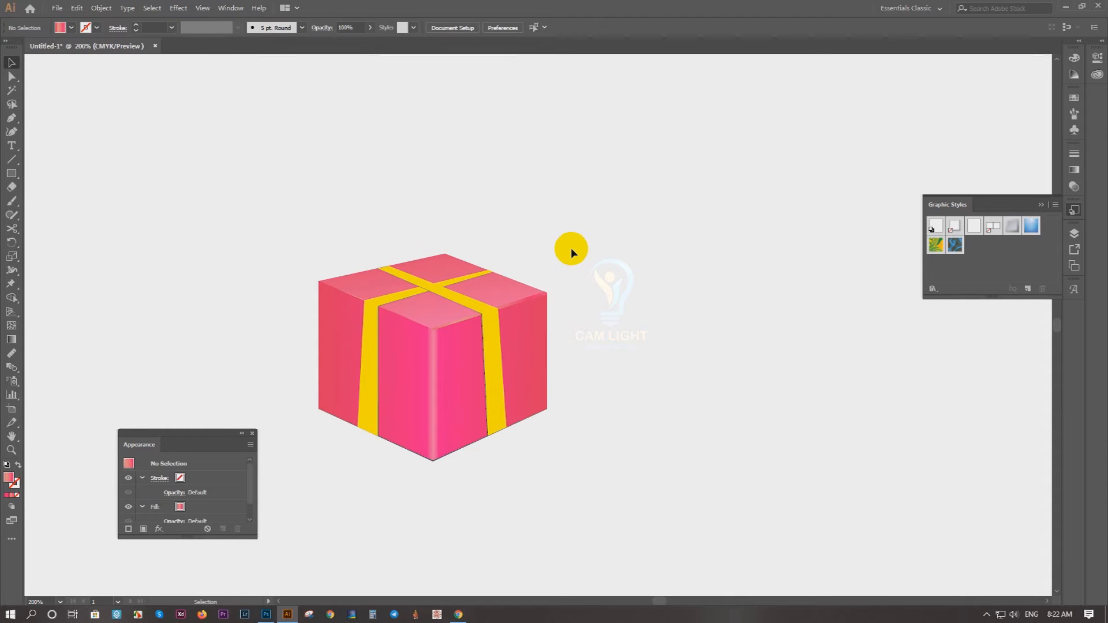
pyautogui.scroll(1, 596, 289)
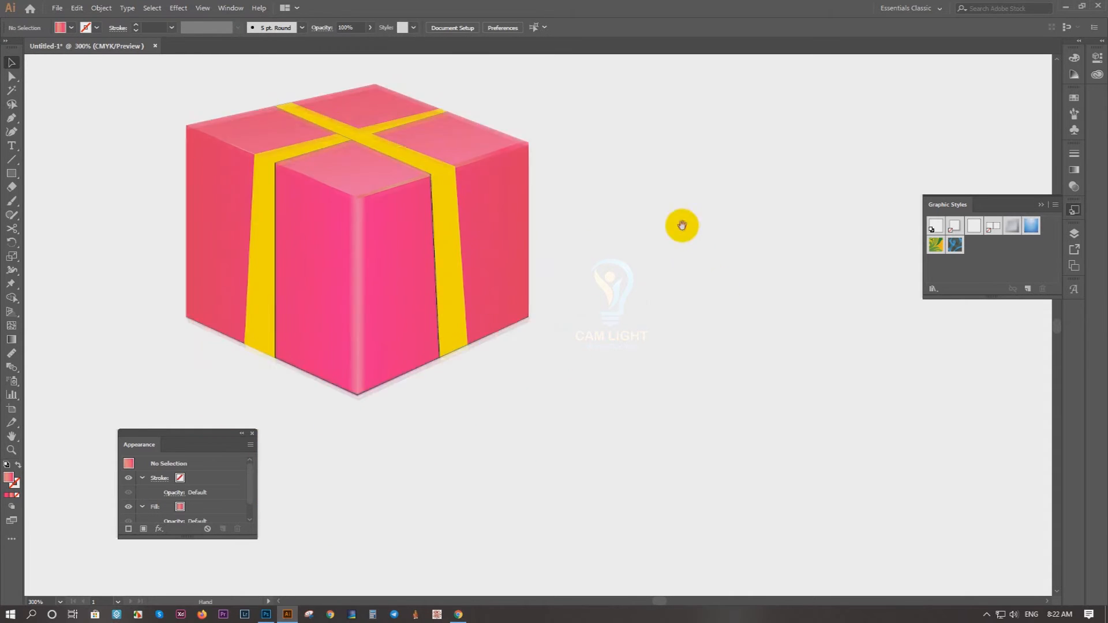
pyautogui.scroll(-1, 553, 327)
pyautogui.moveTo(426, 331); pyautogui.dragTo(598, 358)
pyautogui.moveTo(695, 268); pyautogui.dragTo(751, 231)
pyautogui.moveTo(606, 333); pyautogui.dragTo(627, 360)
pyautogui.hotkey('ctrl', 'z')
pyautogui.moveTo(751, 231); pyautogui.dragTo(700, 274)
pyautogui.moveTo(617, 371); pyautogui.dragTo(732, 230)
pyautogui.click(781, 291)
# Step: Recolour the gradient of the second box's right face from orange-red at the front edge to dark red at the far edge
pyautogui.scroll(2, 646, 307)
pyautogui.click(702, 338)
pyautogui.press('g')
pyautogui.click(627, 362)
pyautogui.doubleClick(637, 361)
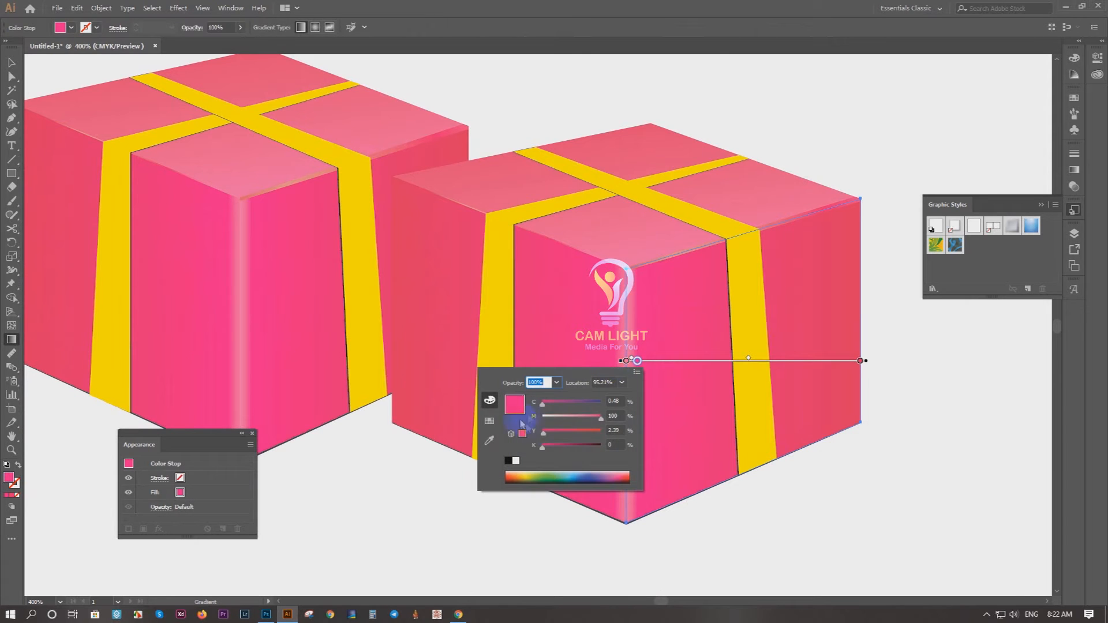
pyautogui.click(812, 404)
pyautogui.doubleClick(860, 361)
pyautogui.moveTo(767, 447); pyautogui.dragTo(791, 452)
pyautogui.moveTo(811, 125); pyautogui.dragTo(799, 126)
pyautogui.hotkey('ctrl', 'z')
# Step: Copy the right face's red gradient onto the second box's left face with the Eyedropper
pyautogui.click(12, 62)
pyautogui.click(416, 501)
pyautogui.click(556, 355)
pyautogui.press('i')
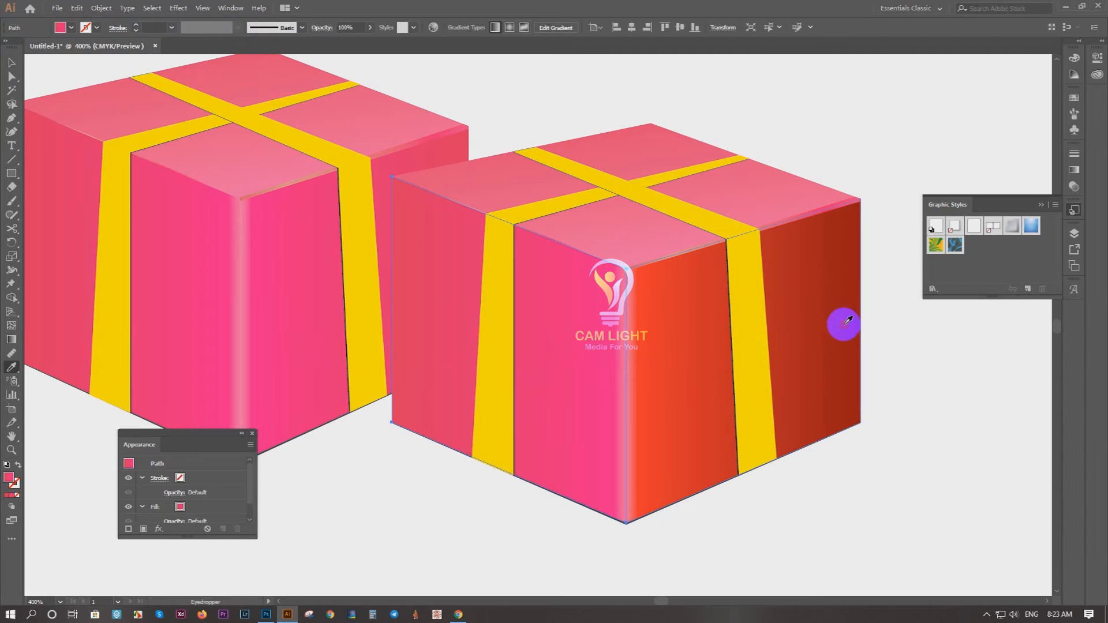
pyautogui.click(844, 319)
pyautogui.click(11, 63)
pyautogui.click(647, 82)
# Step: Apply the right face's red gradient to the second box's top face with the Eyedropper
pyautogui.scroll(-3, 647, 82)
pyautogui.moveTo(809, 137); pyautogui.dragTo(528, 295)
pyautogui.click(445, 285)
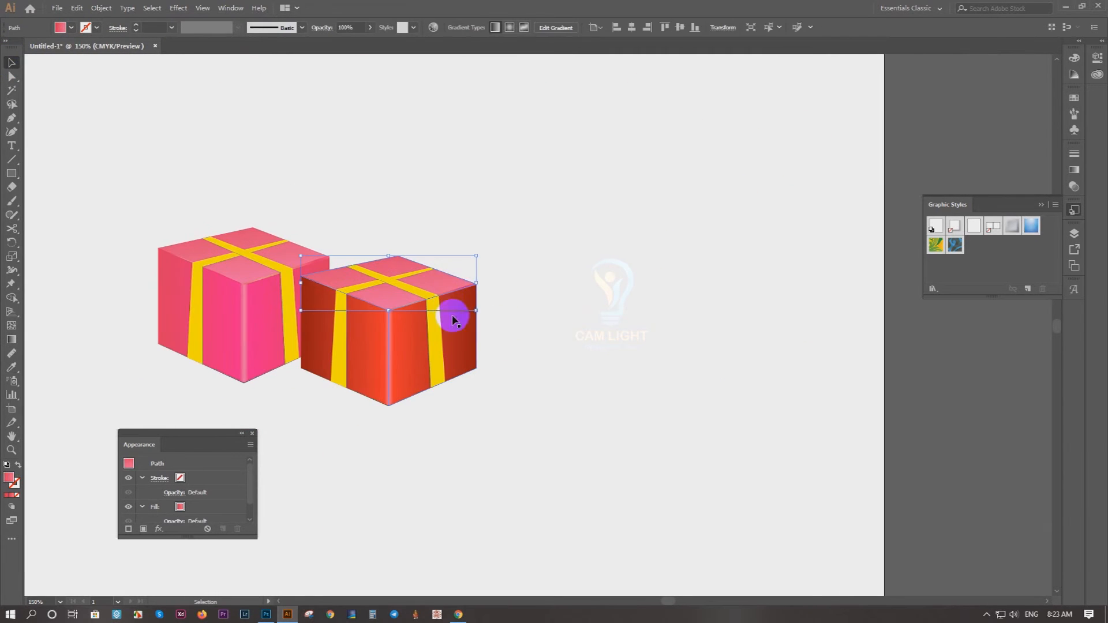
pyautogui.press('i')
pyautogui.click(455, 333)
pyautogui.click(591, 240)
# Step: Recolour the second box's right-hand ribbon pink by sampling the first box's right face
pyautogui.scroll(2, 373, 251)
pyautogui.moveTo(435, 310); pyautogui.dragTo(640, 266)
pyautogui.click(711, 388)
pyautogui.press('i')
pyautogui.click(370, 368)
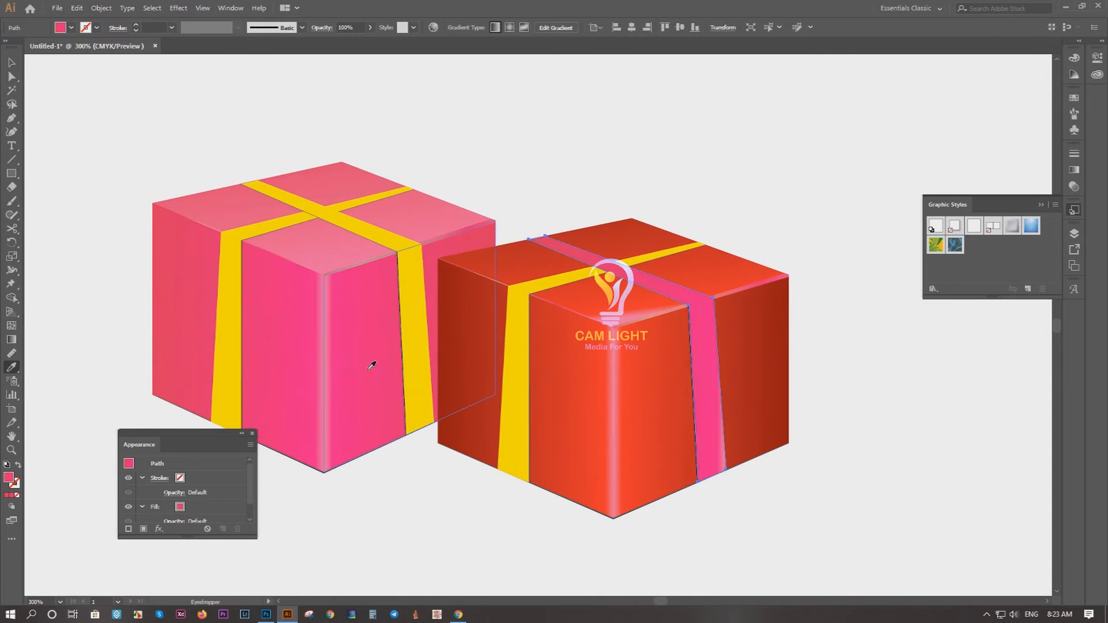
pyautogui.press('v')
pyautogui.click(773, 177)
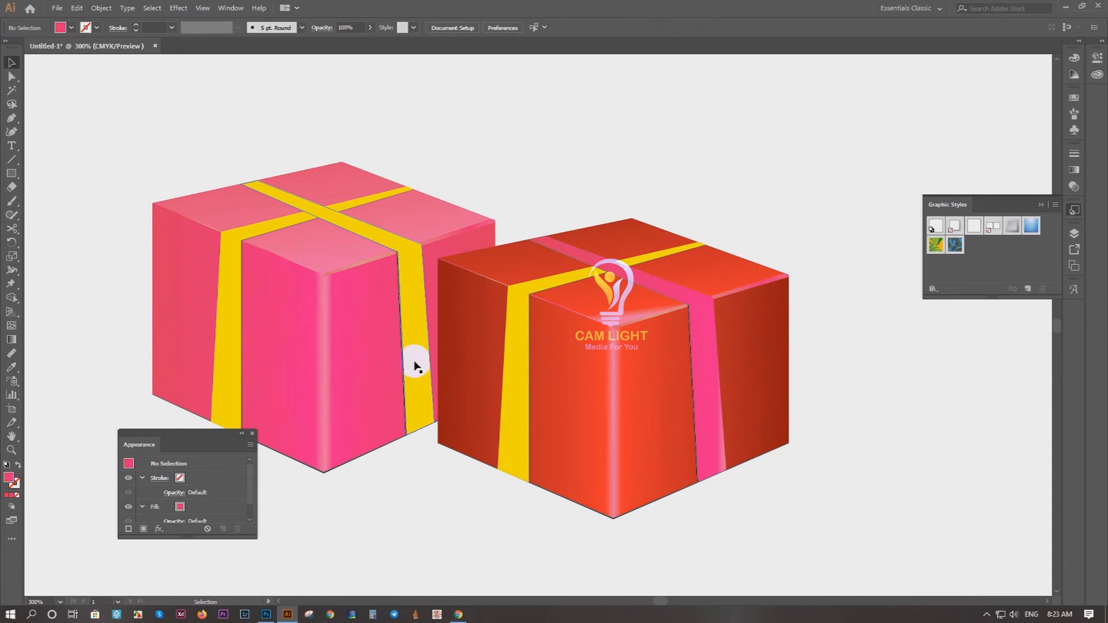
# Step: Try pulling the thin strip off the top edge of the first box's right face, and undo the move
pyautogui.moveTo(356, 271); pyautogui.dragTo(530, 172)
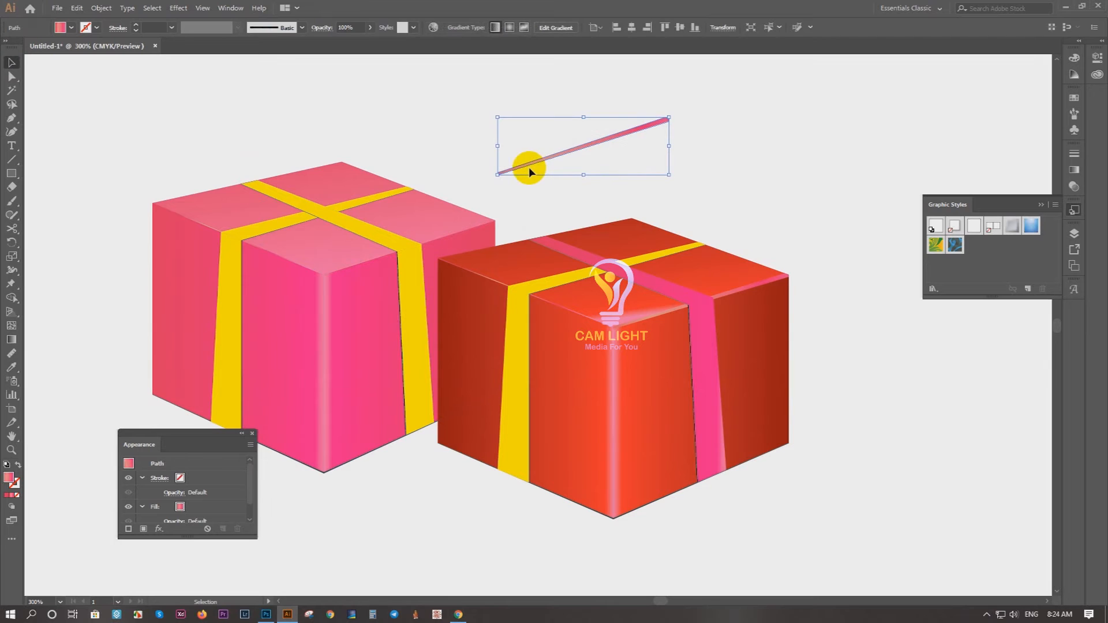
pyautogui.hotkey('ctrl', 'z')
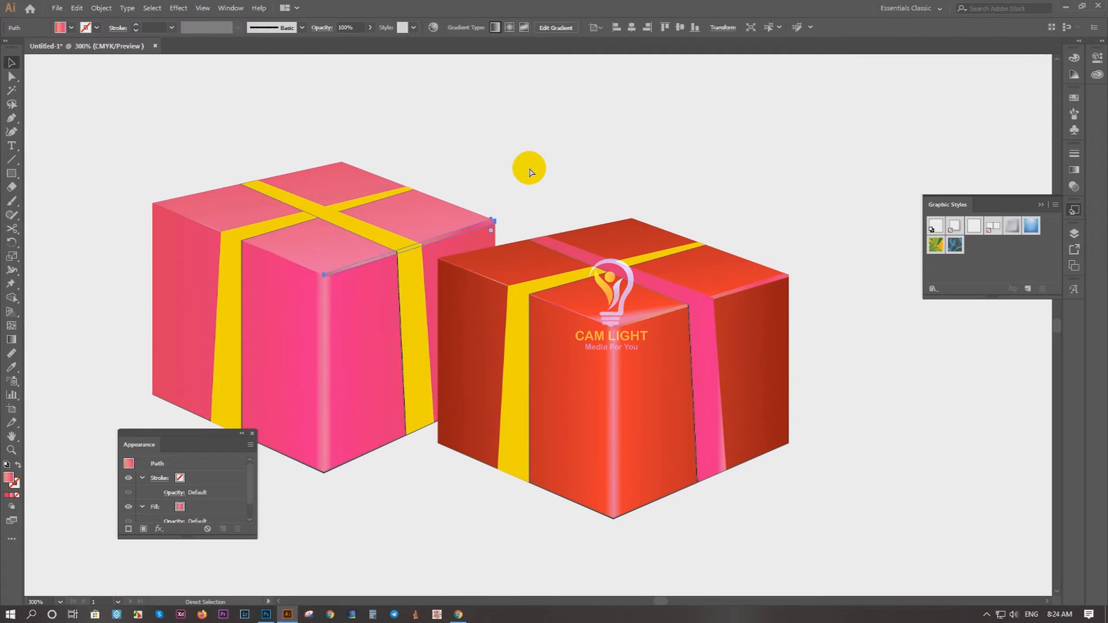
pyautogui.click(539, 171)
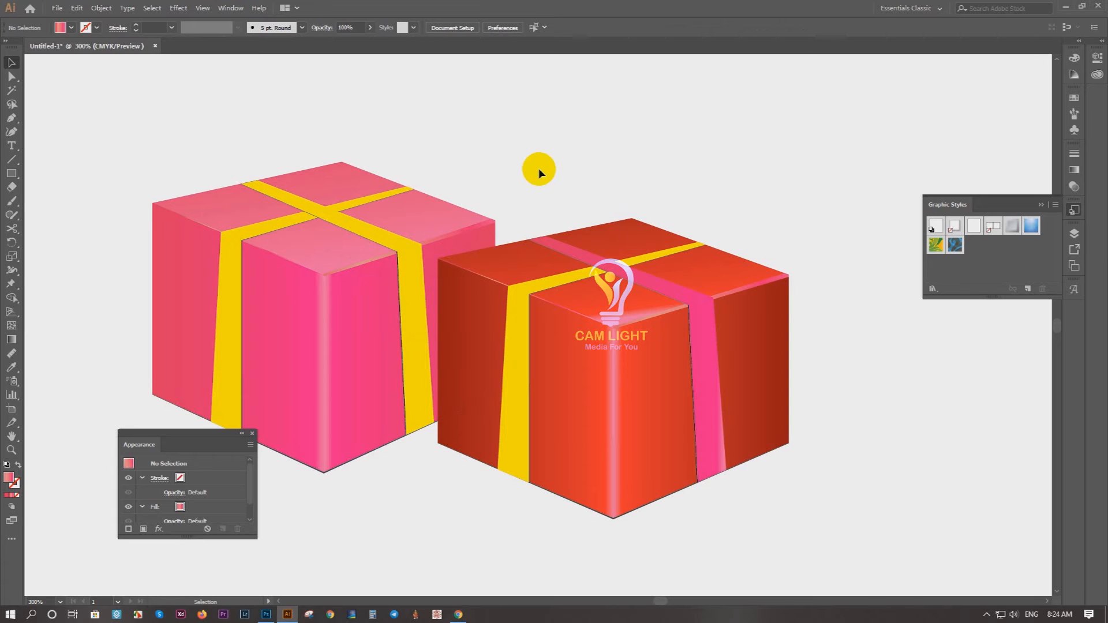
pyautogui.moveTo(626, 254); pyautogui.dragTo(453, 171)
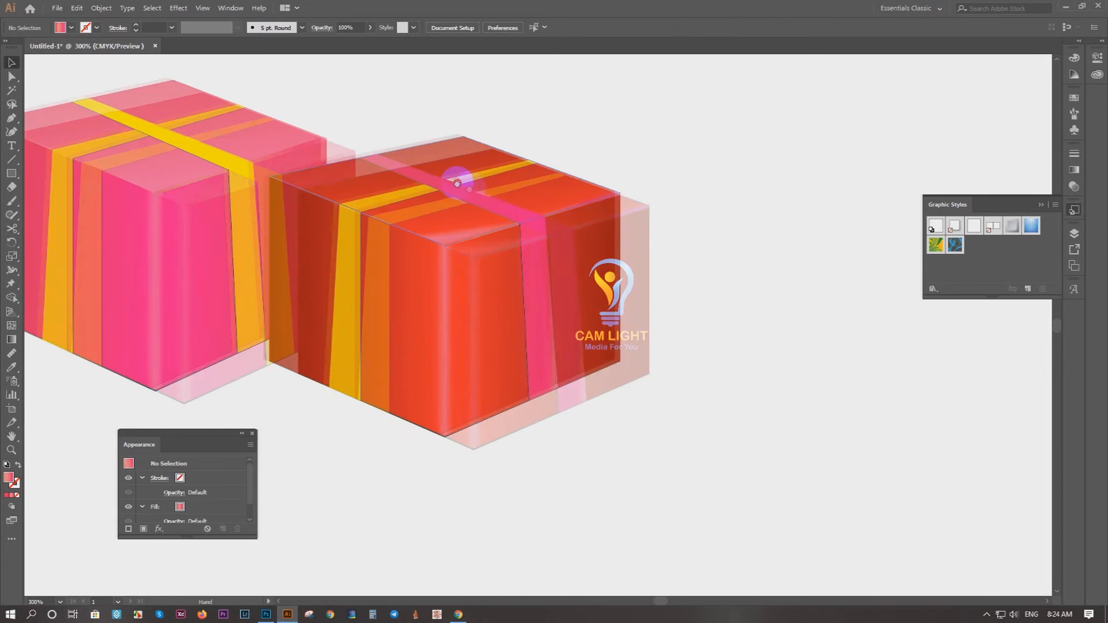
# Step: Adjust the gradient stops on the second box's top face to tighten the light highlight at its front corner
pyautogui.click(449, 243)
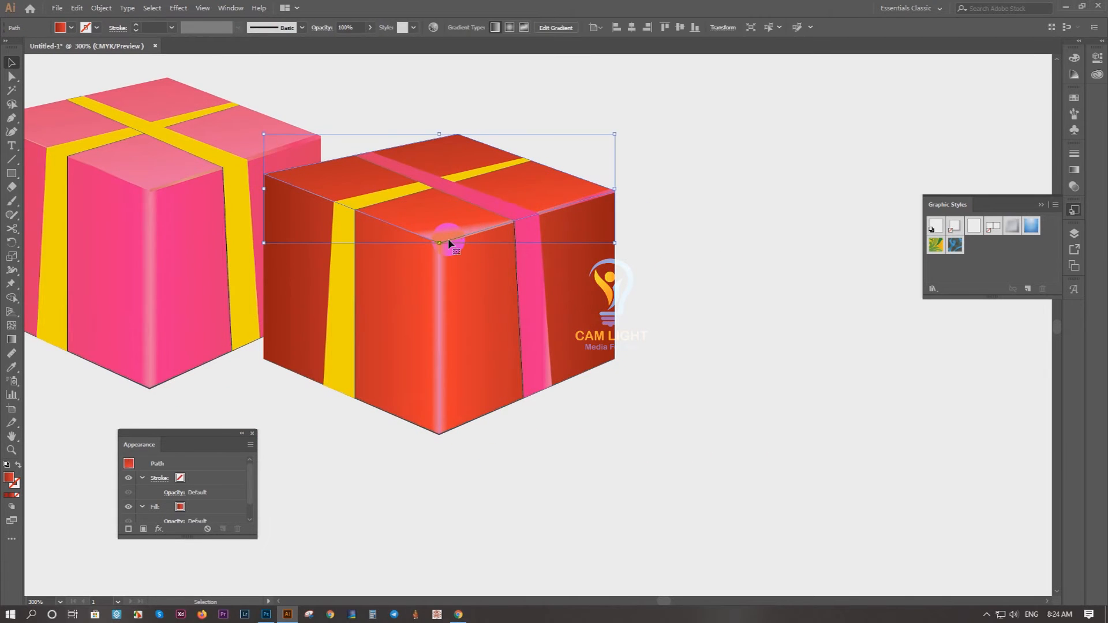
pyautogui.press('g')
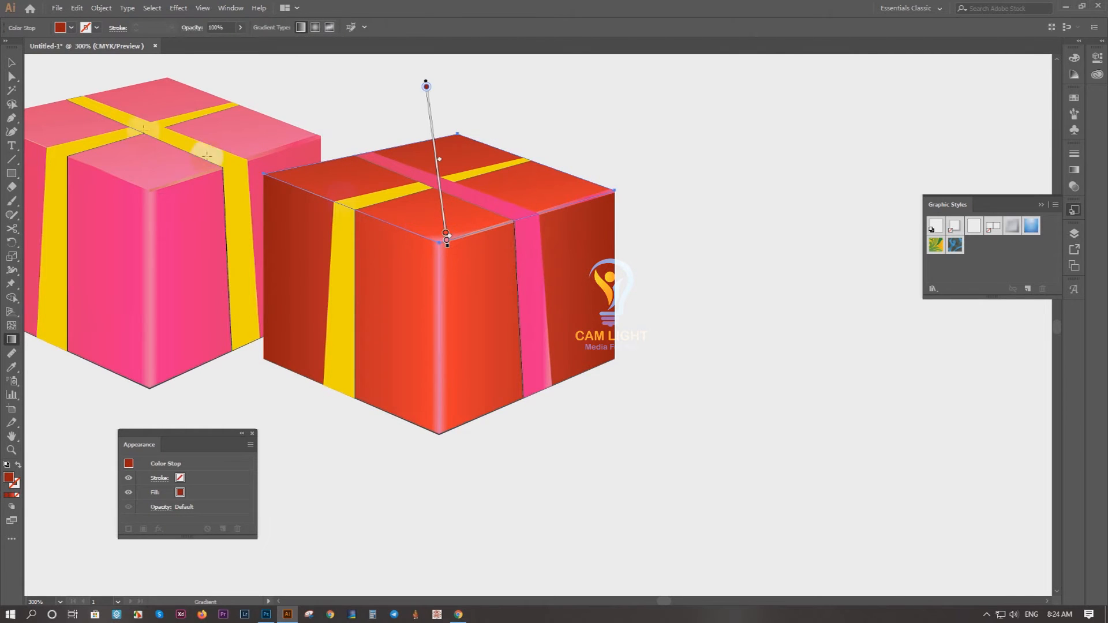
pyautogui.click(9, 62)
pyautogui.click(691, 205)
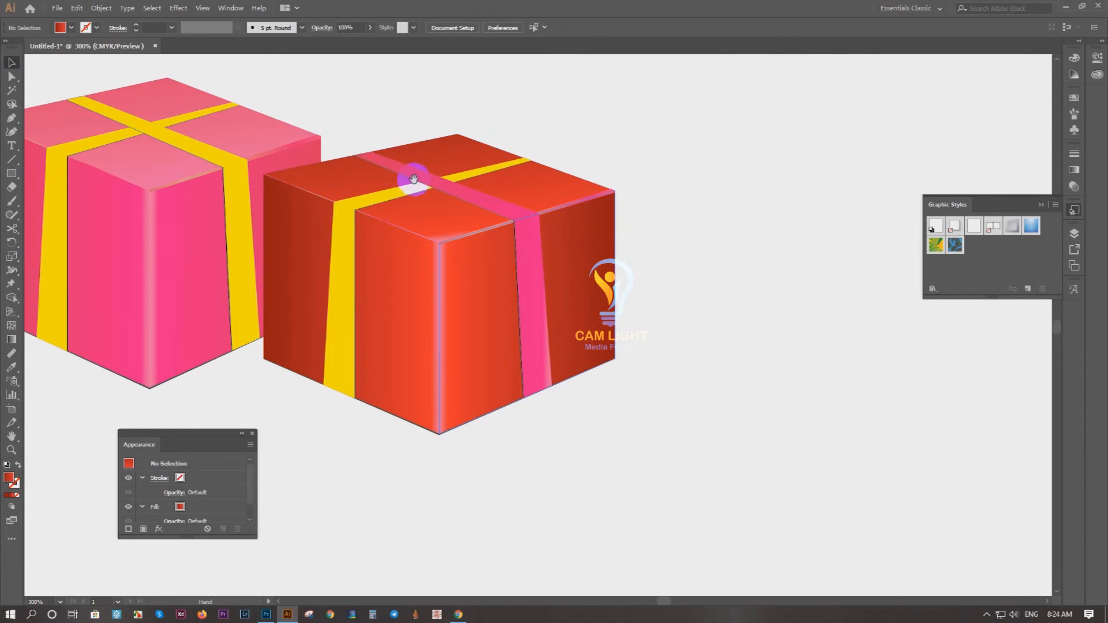
# Step: Recolour the second box's yellow left-hand ribbon pink with the Eyedropper
pyautogui.moveTo(412, 185); pyautogui.dragTo(517, 276)
pyautogui.click(466, 284)
pyautogui.press('i')
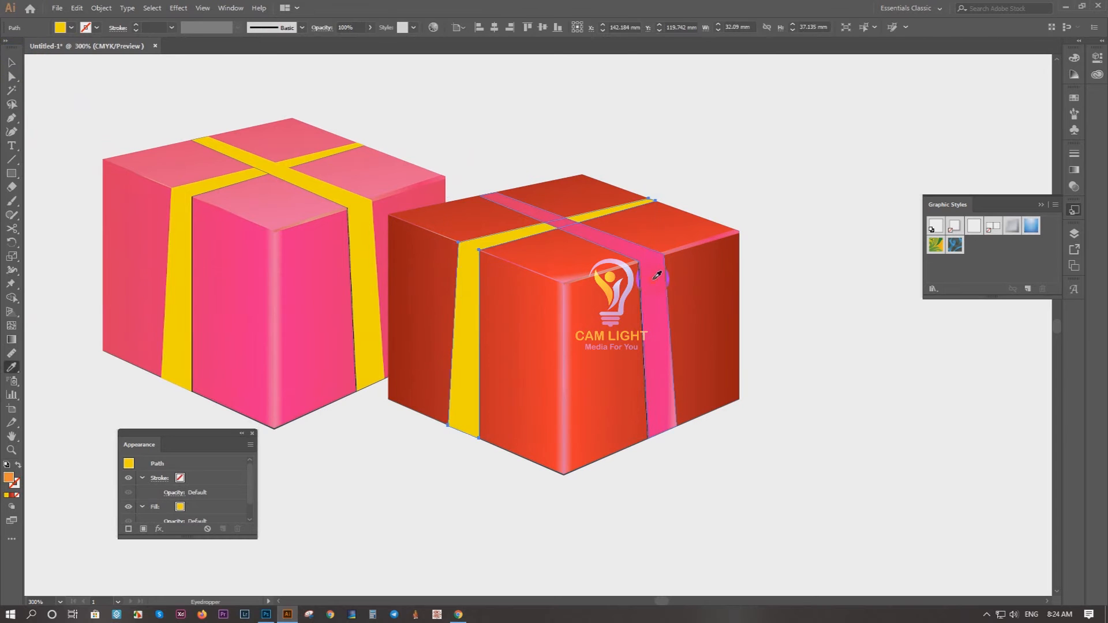
pyautogui.click(326, 186)
pyautogui.click(11, 62)
pyautogui.click(139, 108)
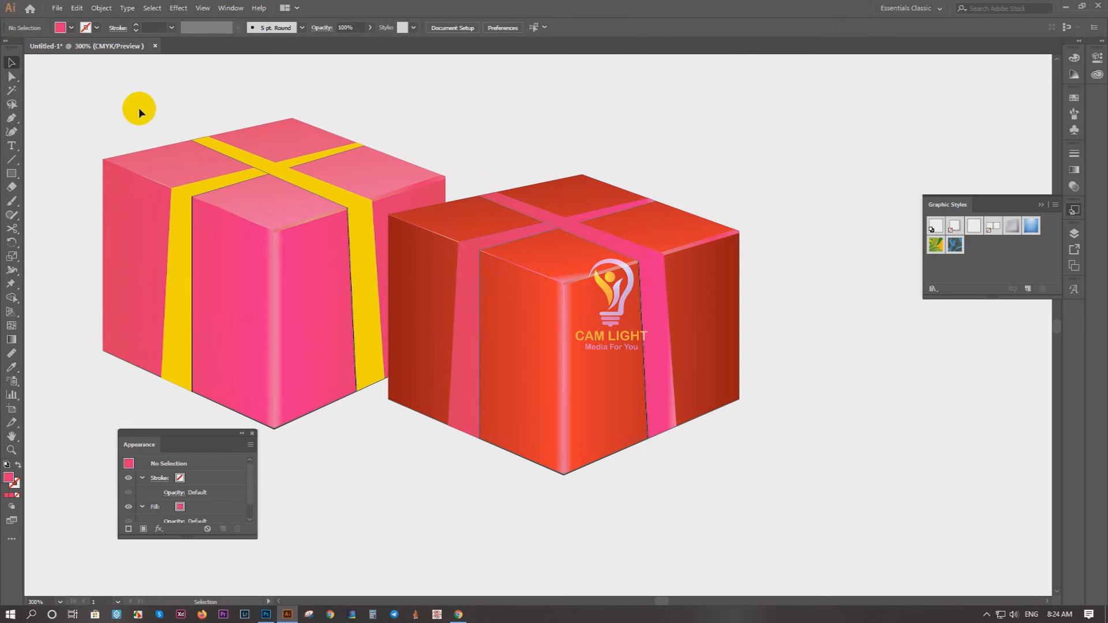
# Step: Draw a four-sided panel with the Pen tool over the part of the first box's right face beyond the yellow ribbon
pyautogui.moveTo(328, 114); pyautogui.dragTo(346, 144)
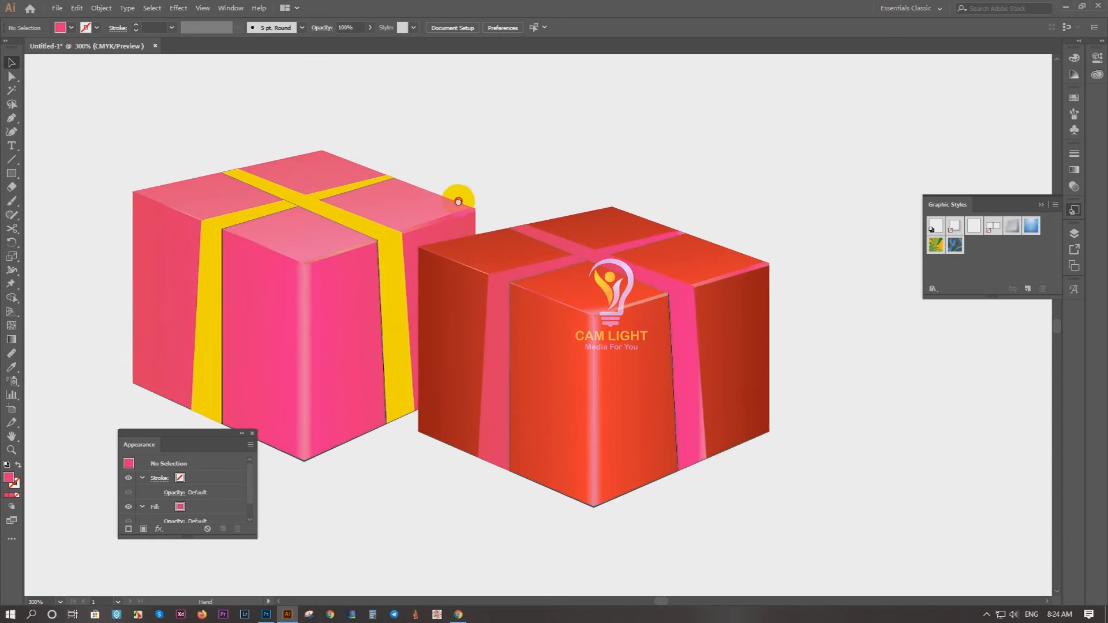
pyautogui.moveTo(452, 191); pyautogui.dragTo(578, 192)
pyautogui.click(568, 223)
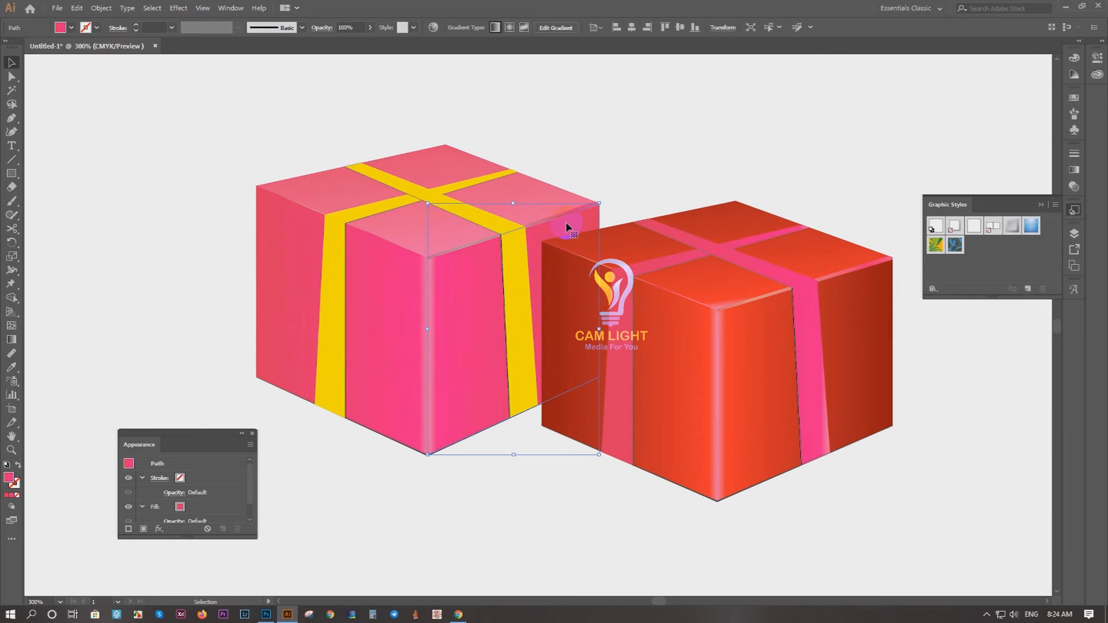
pyautogui.press('p')
pyautogui.click(577, 374)
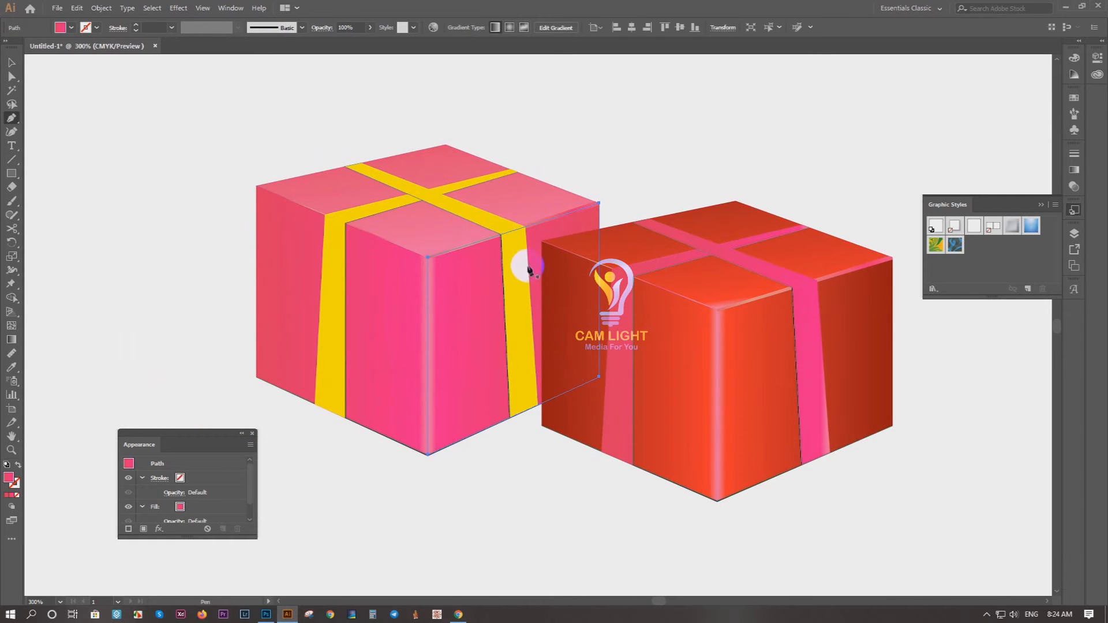
pyautogui.click(539, 404)
pyautogui.click(599, 376)
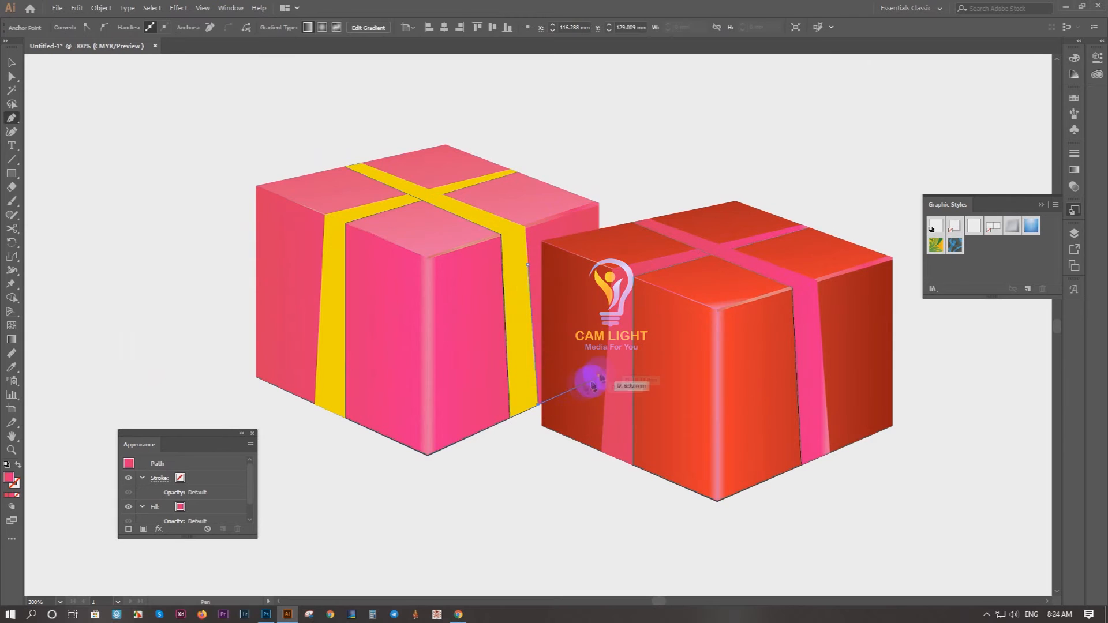
pyautogui.click(599, 205)
pyautogui.click(524, 232)
# Step: Fill the new panel with the second box's red gradient using the Eyedropper and send it behind the second box
pyautogui.press('i')
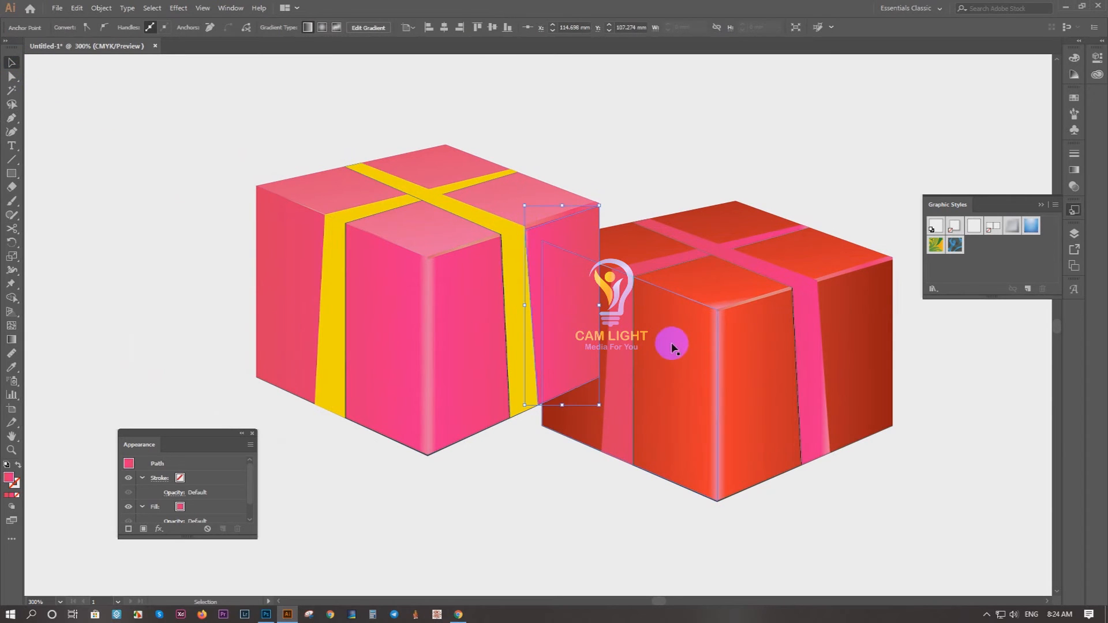
pyautogui.click(678, 350)
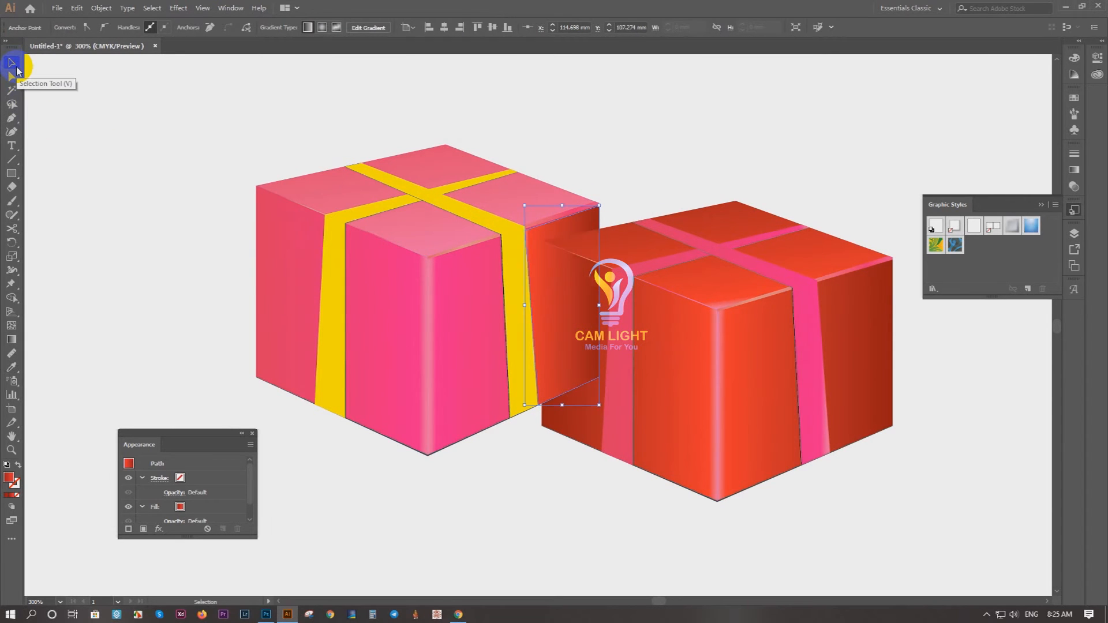
pyautogui.hotkey('ctrl', '[')
# Step: Remove the middle red stop from the panel's gradient and recolour its starting stop a stronger pink
pyautogui.scroll(2, 579, 230)
pyautogui.press('g')
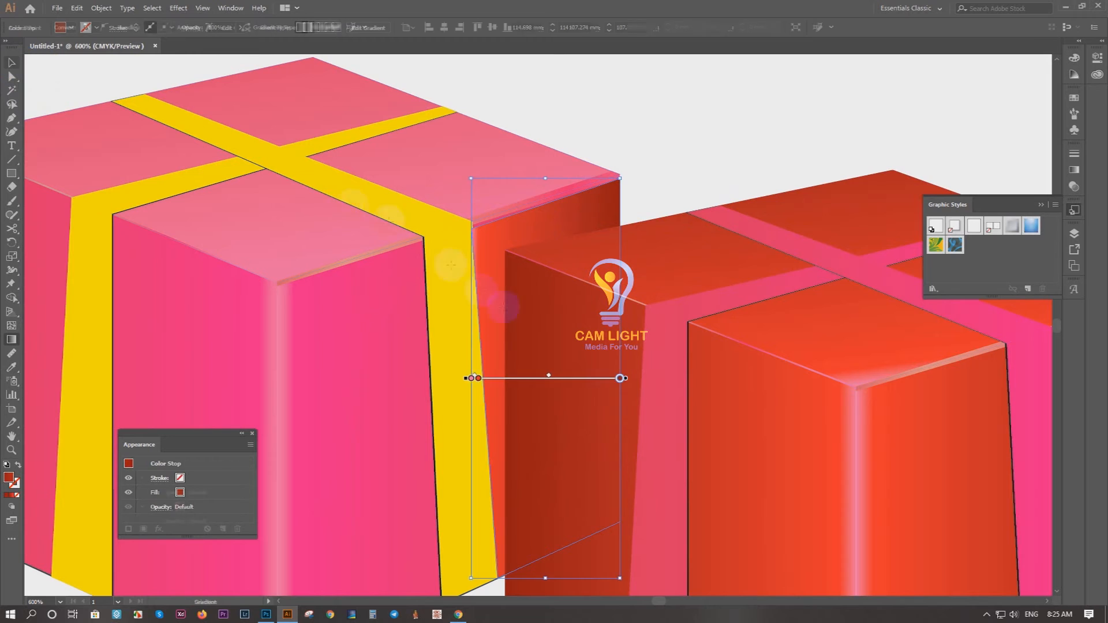
pyautogui.doubleClick(477, 378)
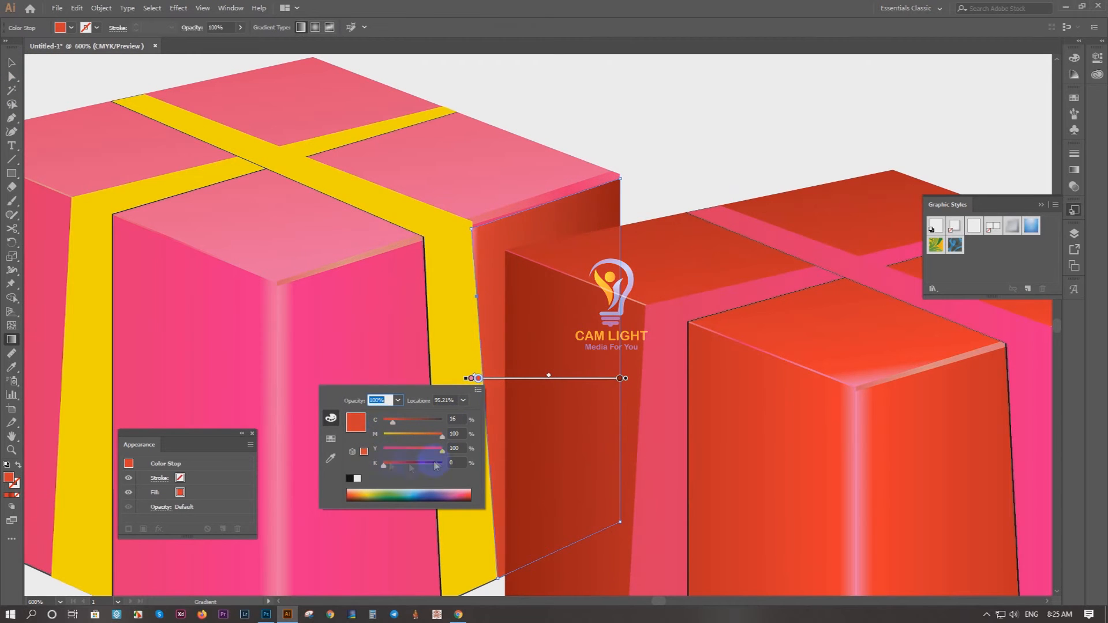
pyautogui.click(476, 379)
pyautogui.press('Delete')
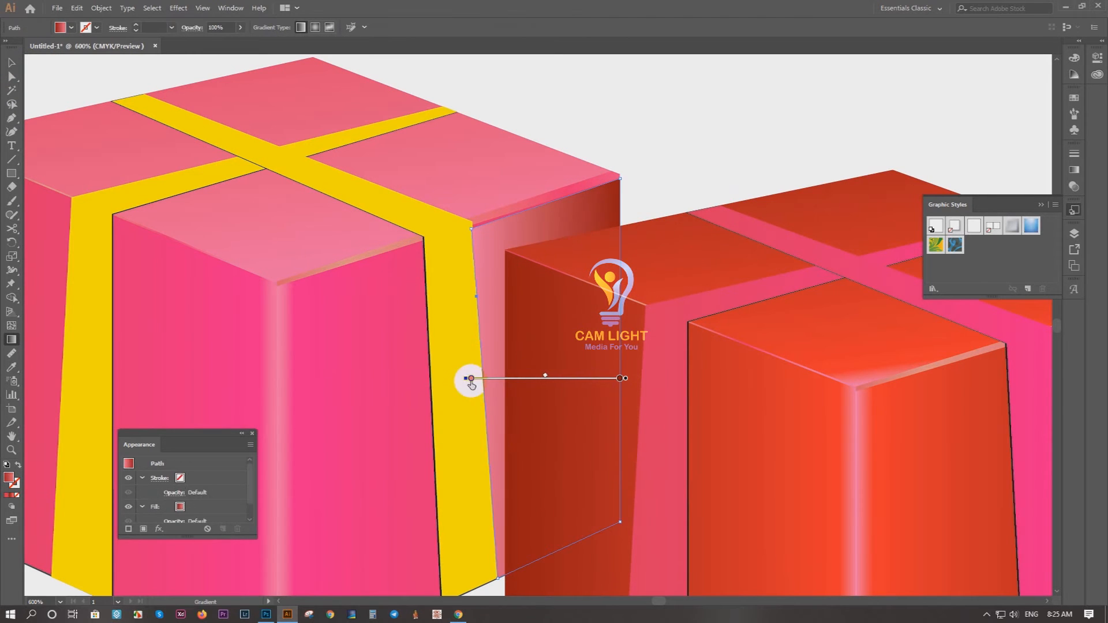
pyautogui.doubleClick(471, 379)
pyautogui.press('Escape')
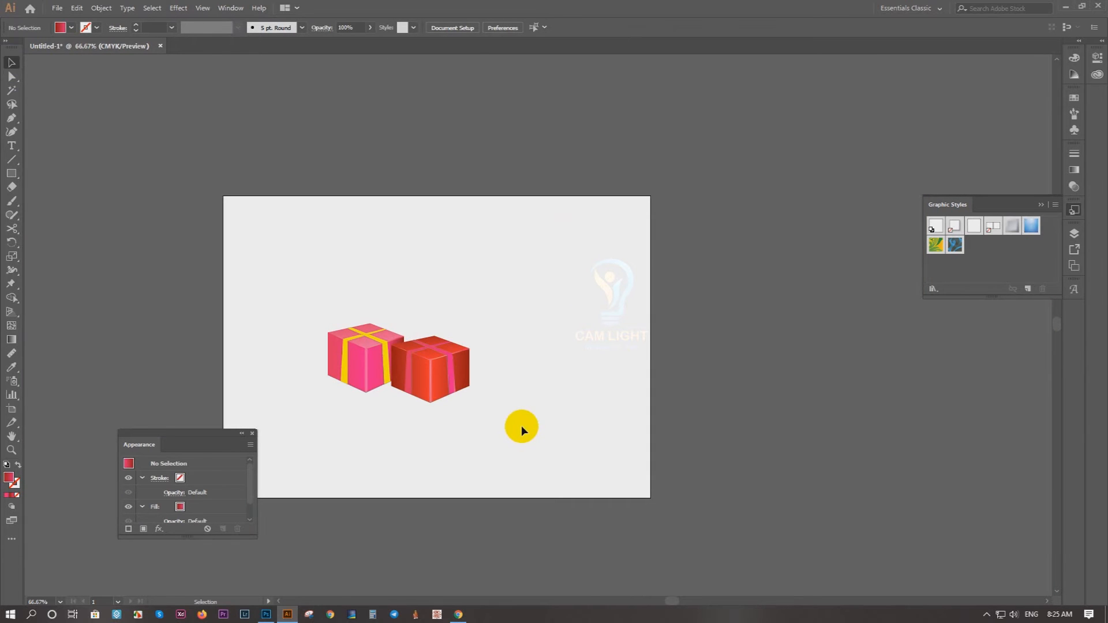
# Step: Draw the closed outline of a rounded left bow loop with the Pen tool where the second box's ribbons cross
pyautogui.scroll(2, 412, 340)
pyautogui.moveTo(381, 332); pyautogui.dragTo(497, 327)
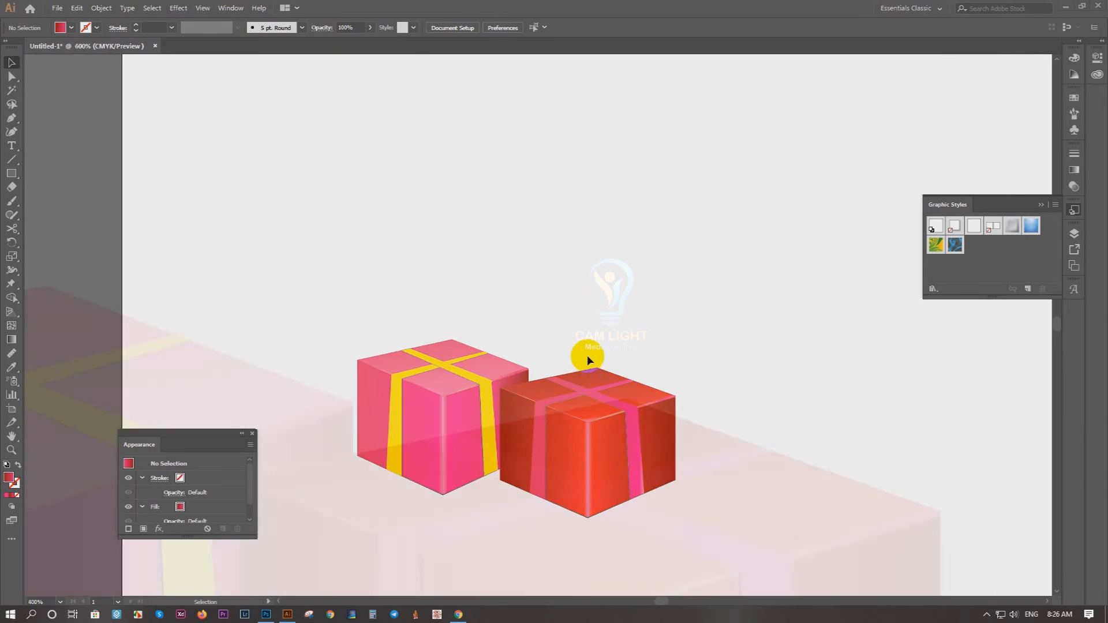
pyautogui.scroll(5, 593, 277)
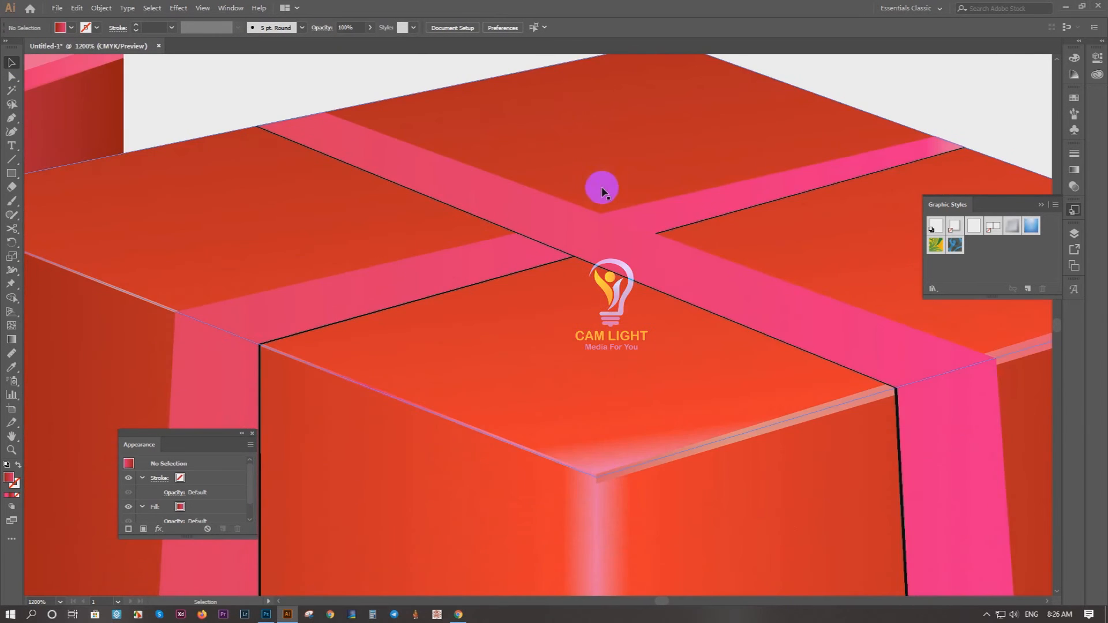
pyautogui.press('p')
pyautogui.click(573, 256)
pyautogui.moveTo(428, 231); pyautogui.dragTo(391, 177)
pyautogui.moveTo(501, 151); pyautogui.dragTo(560, 164)
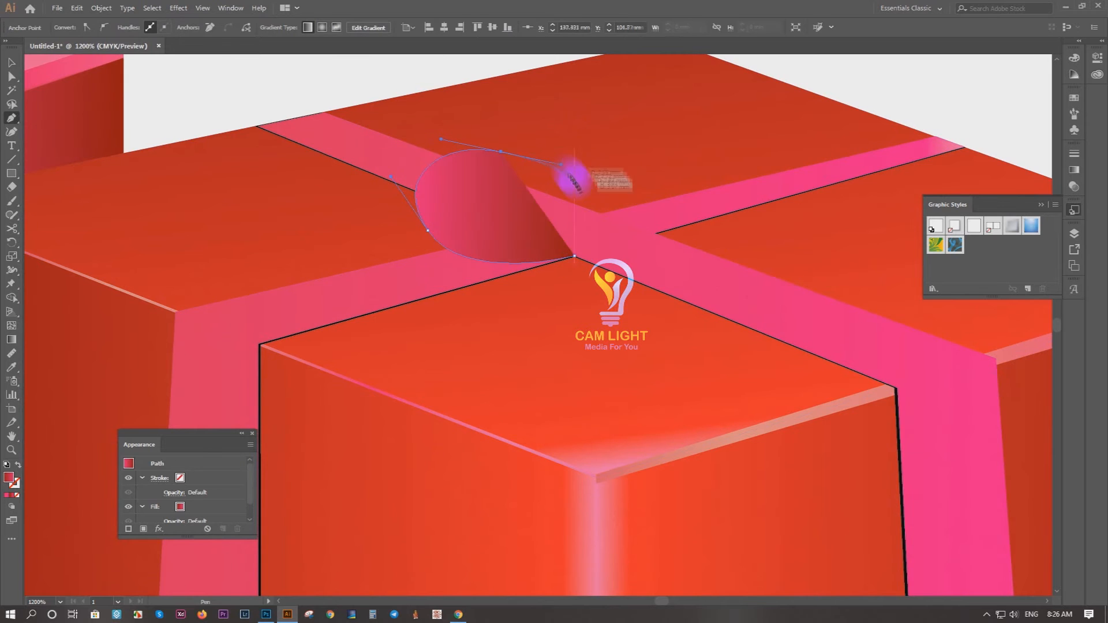
pyautogui.click(593, 212)
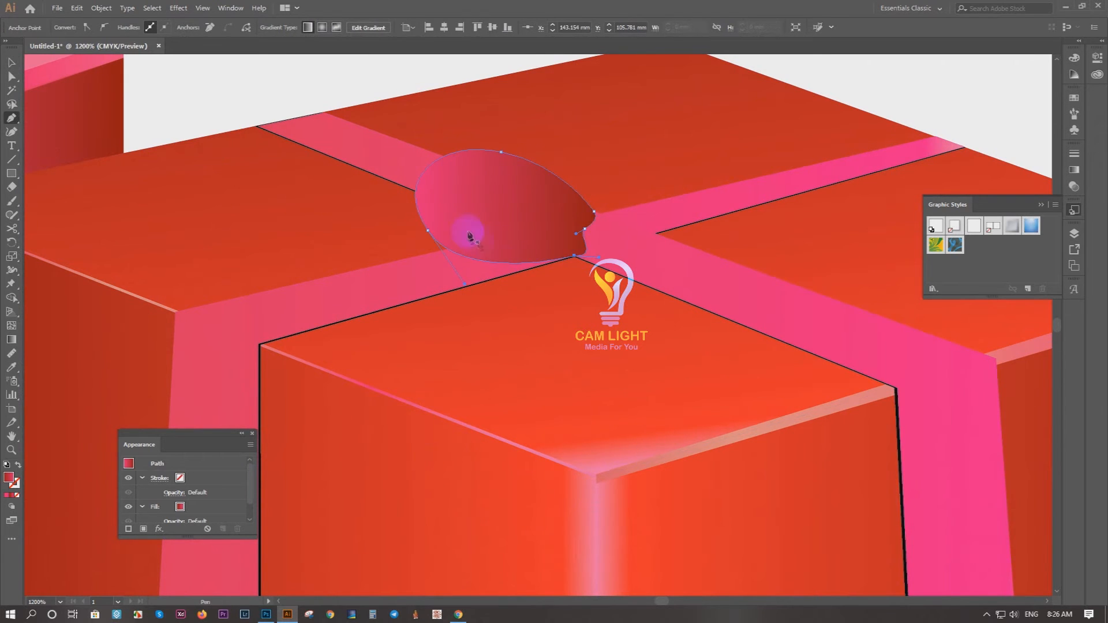
# Step: Trace the inner edge of a curved rim inside the left bow loop, from its upper side round to the knot
pyautogui.scroll(2, 470, 233)
pyautogui.click(392, 76)
pyautogui.moveTo(326, 206); pyautogui.dragTo(326, 207)
pyautogui.moveTo(439, 269); pyautogui.dragTo(473, 279)
pyautogui.moveTo(589, 281); pyautogui.dragTo(640, 300)
pyautogui.click(637, 231)
# Step: Close the rim shape by following the left bow loop's outer lower and left edges with the Pen tool
pyautogui.scroll(3, 639, 242)
pyautogui.moveTo(617, 363); pyautogui.dragTo(566, 377)
pyautogui.moveTo(313, 403); pyautogui.dragTo(212, 403)
pyautogui.moveTo(217, 354); pyautogui.dragTo(694, 378)
pyautogui.moveTo(305, 281); pyautogui.dragTo(166, 124)
pyautogui.moveTo(294, 182); pyautogui.dragTo(348, 370)
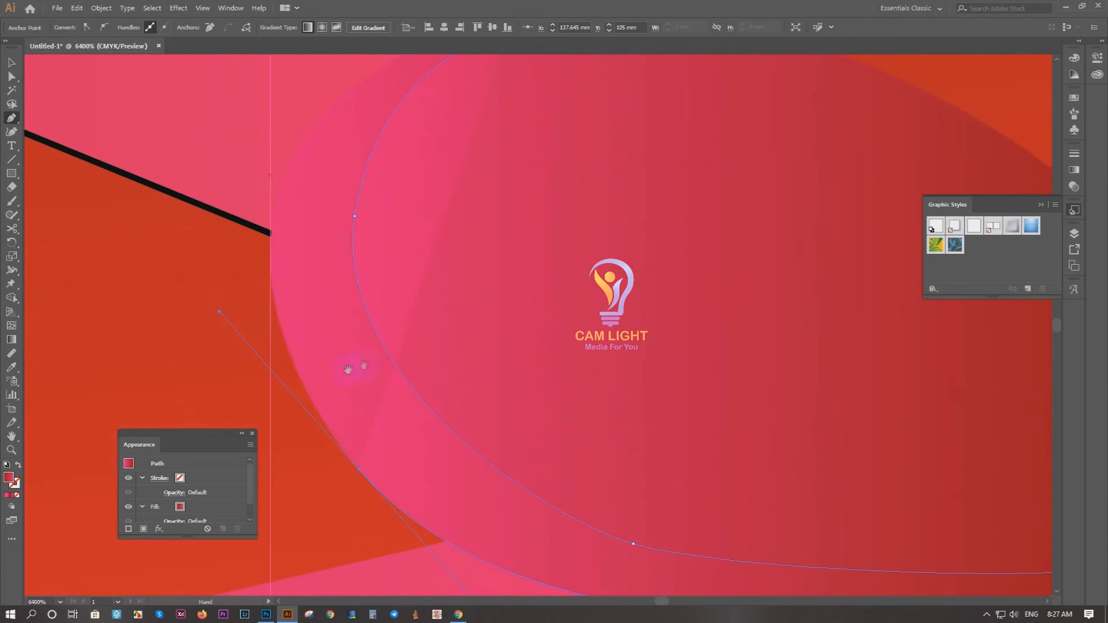
pyautogui.moveTo(299, 150); pyautogui.dragTo(315, 132)
pyautogui.moveTo(316, 131); pyautogui.dragTo(204, 291)
pyautogui.moveTo(554, 173); pyautogui.dragTo(686, 201)
pyautogui.click(396, 191)
pyautogui.scroll(-2, 393, 189)
pyautogui.press('v')
pyautogui.scroll(-4, 229, 185)
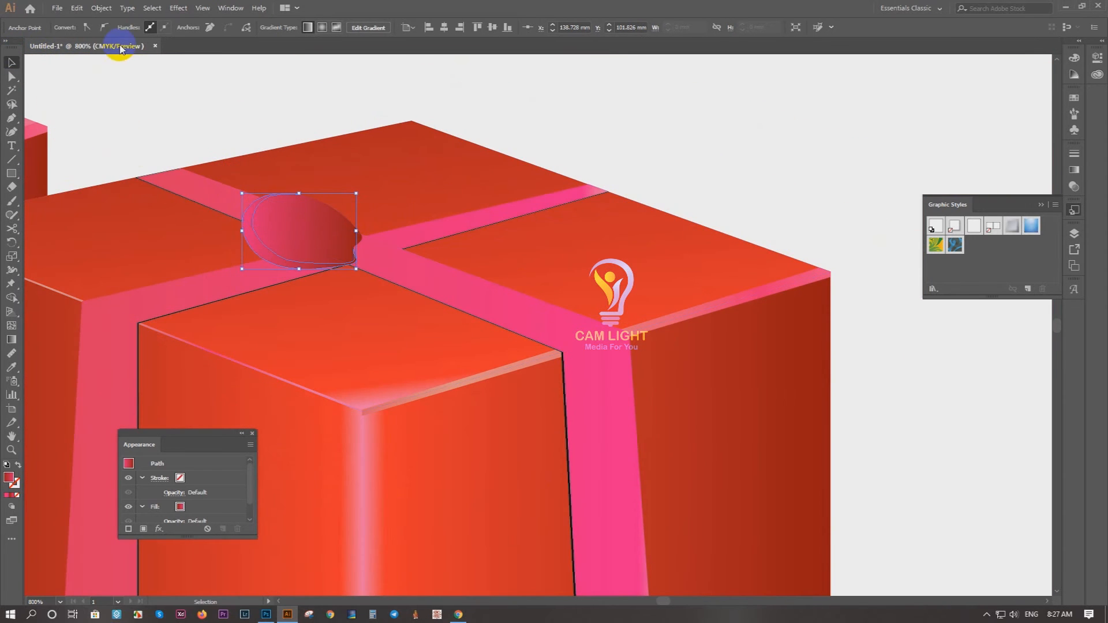
pyautogui.press('v')
pyautogui.click(614, 111)
pyautogui.scroll(-5, 354, 168)
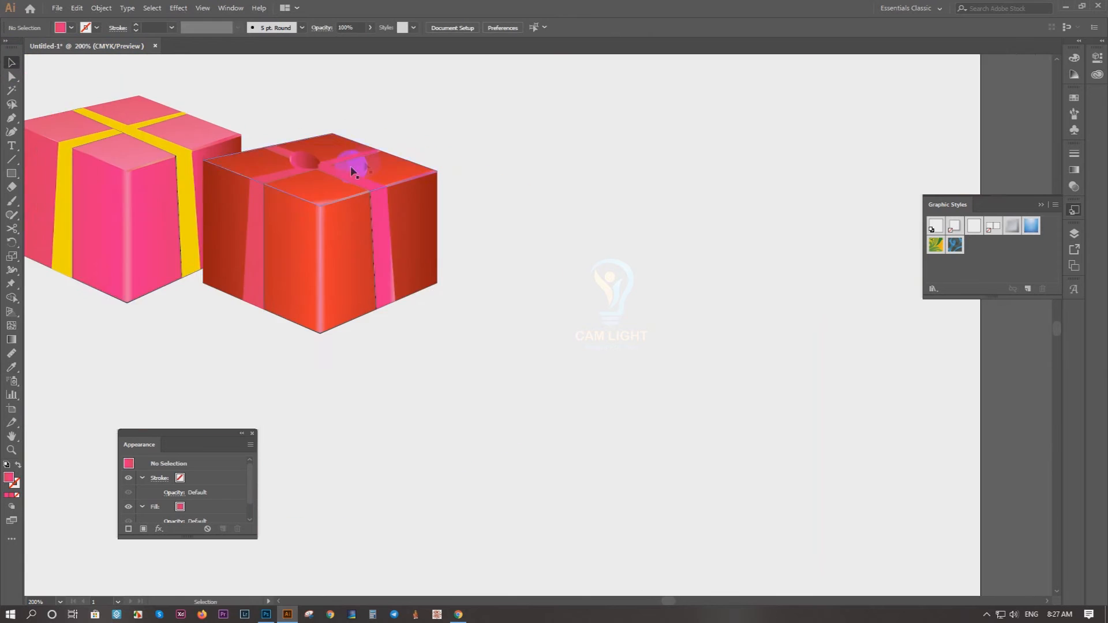
# Step: Draw the loop's inner opening with the Pen tool as a smaller closed shape following the left bow loop's outline
pyautogui.scroll(7, 346, 321)
pyautogui.scroll(1, 407, 350)
pyautogui.click(441, 389)
pyautogui.press('p')
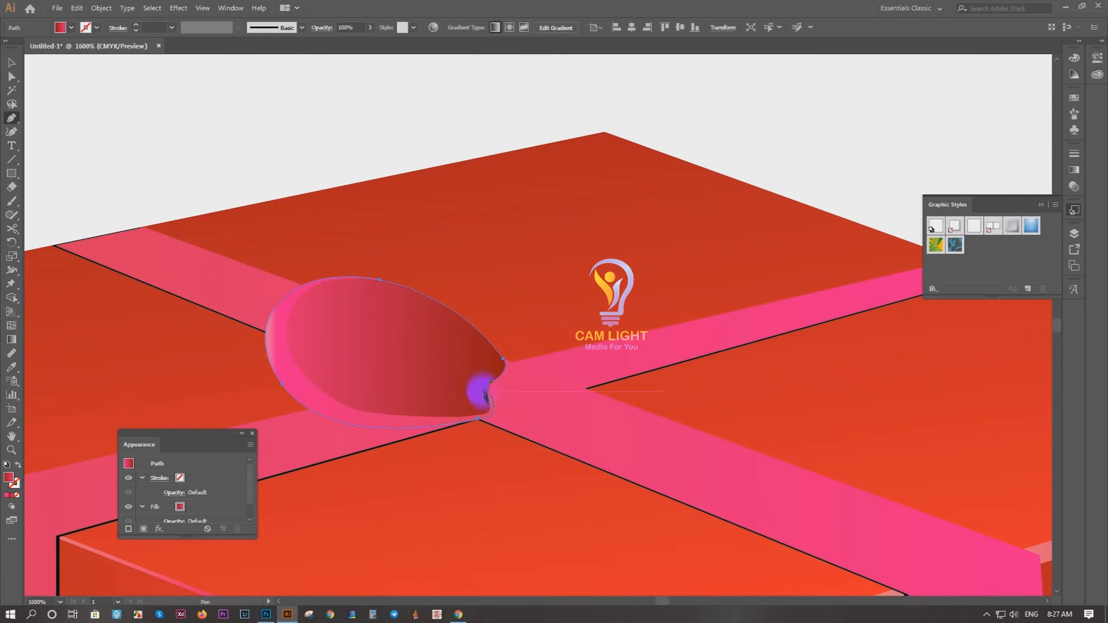
pyautogui.click(468, 410)
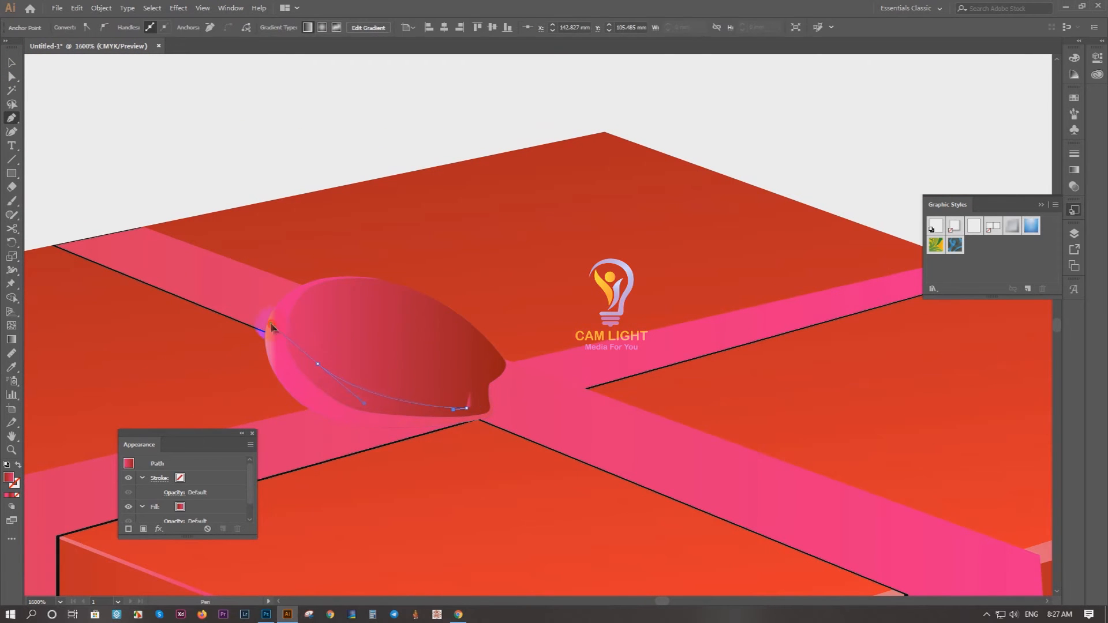
pyautogui.moveTo(365, 287); pyautogui.dragTo(373, 285)
pyautogui.moveTo(445, 318); pyautogui.dragTo(471, 344)
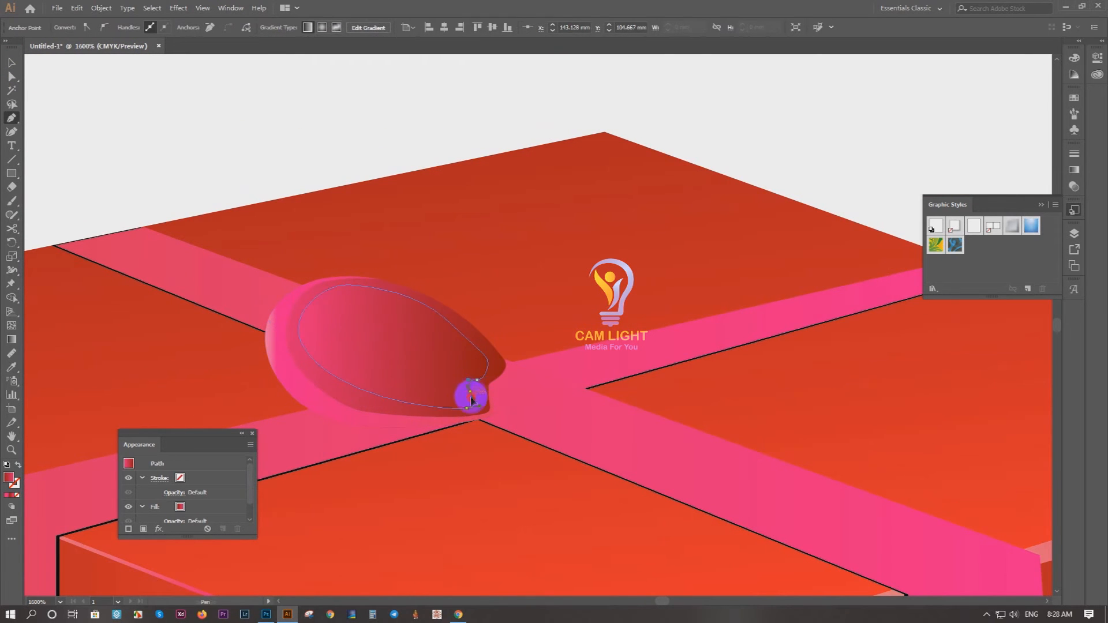
# Step: Cut the inner opening out of the left bow loop with the Shape Builder tool
pyautogui.keyDown('shift'); pyautogui.click(390, 413); pyautogui.keyUp('shift')
pyautogui.hotkey('shift', 'm')
pyautogui.keyDown('alt'); pyautogui.click(413, 368); pyautogui.keyUp('alt')
pyautogui.click(12, 62)
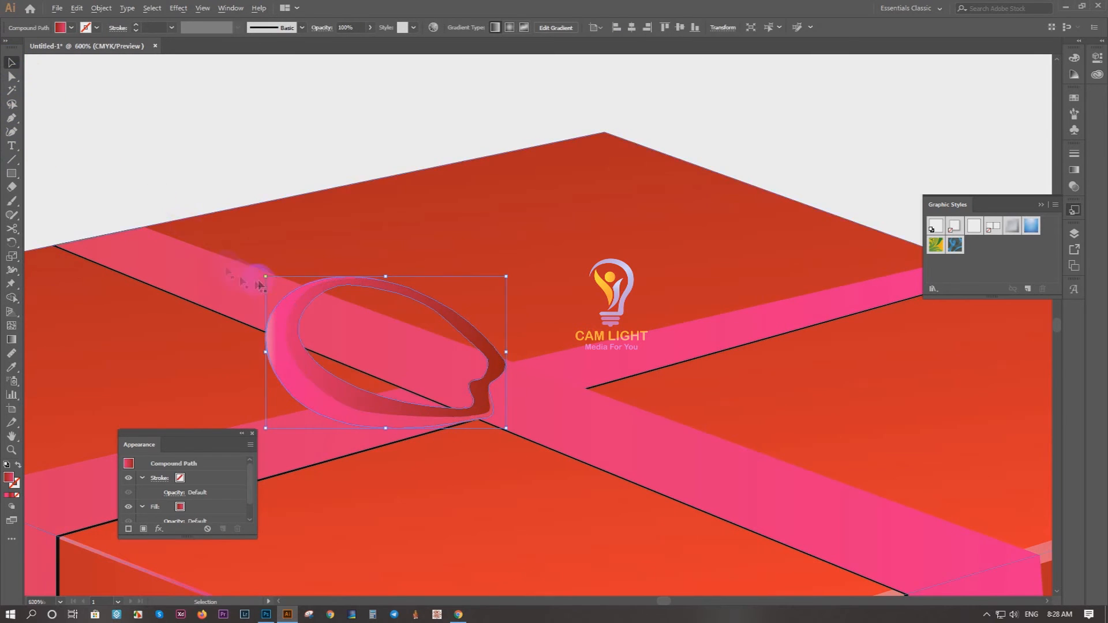
pyautogui.scroll(-3, 218, 254)
pyautogui.click(591, 175)
pyautogui.scroll(-1, 592, 176)
pyautogui.scroll(1, 557, 175)
pyautogui.moveTo(323, 422); pyautogui.dragTo(418, 268)
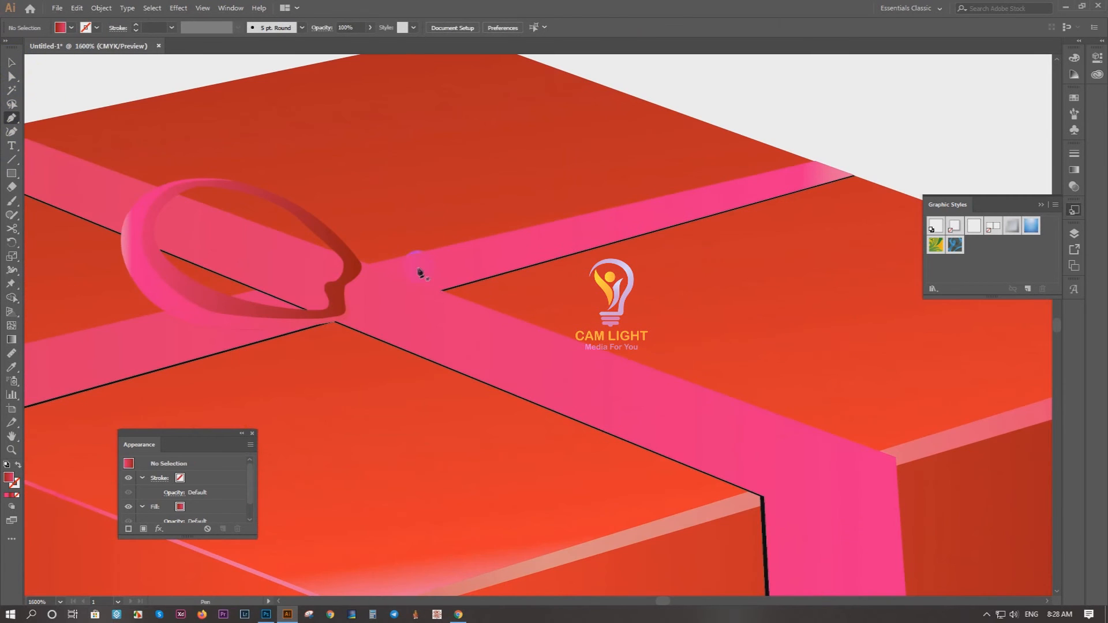
pyautogui.click(359, 260)
pyautogui.moveTo(399, 186); pyautogui.dragTo(425, 148)
pyautogui.moveTo(493, 150); pyautogui.dragTo(519, 174)
pyautogui.moveTo(503, 233); pyautogui.dragTo(467, 266)
pyautogui.hotkey('ctrl', 'z')
pyautogui.moveTo(387, 271); pyautogui.dragTo(345, 294)
pyautogui.click(11, 62)
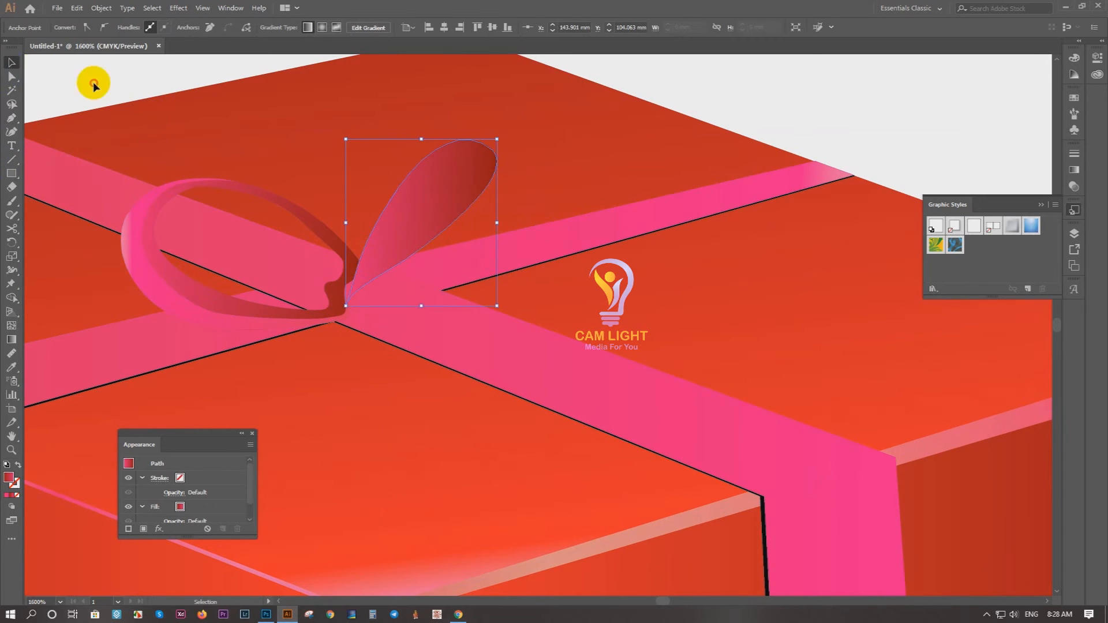
pyautogui.click(94, 84)
pyautogui.scroll(-5, 354, 144)
pyautogui.scroll(4, 360, 178)
pyautogui.moveTo(354, 185); pyautogui.dragTo(495, 157)
pyautogui.scroll(1, 348, 351)
pyautogui.click(393, 313)
pyautogui.press('Delete')
# Step: Draw a closed upright bow loop with the Pen tool, widening upwards from the knot on the second box
pyautogui.press('p')
pyautogui.click(310, 345)
pyautogui.moveTo(276, 235); pyautogui.dragTo(286, 200)
pyautogui.moveTo(371, 210); pyautogui.dragTo(405, 231)
pyautogui.moveTo(411, 269); pyautogui.dragTo(400, 311)
pyautogui.click(368, 361)
pyautogui.moveTo(345, 344); pyautogui.dragTo(338, 344)
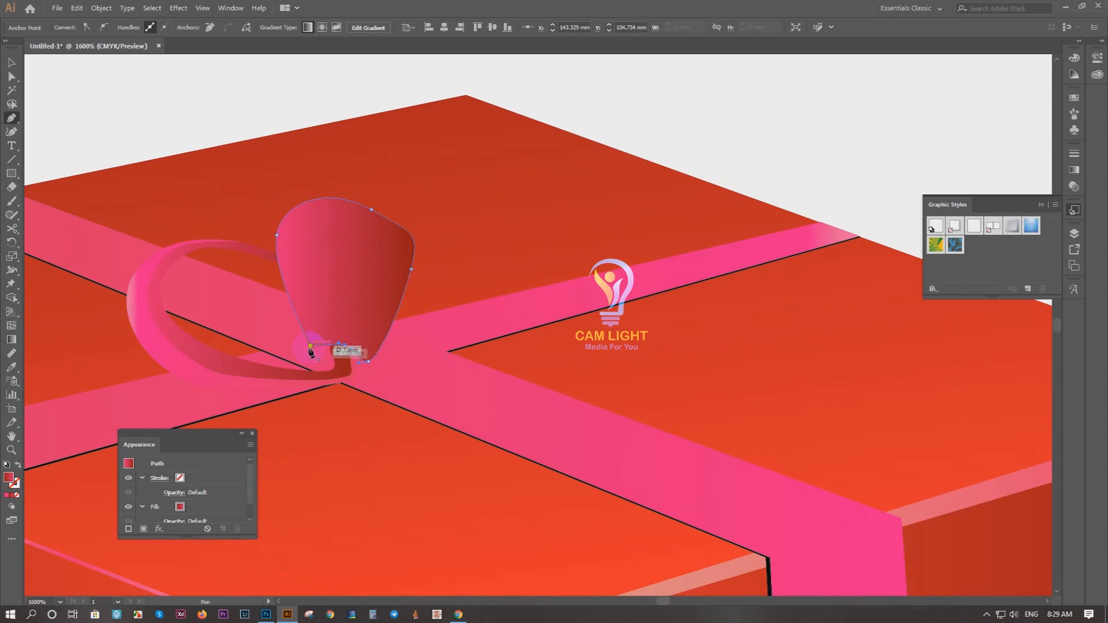
# Step: Trace the inner edge of a rim on the upright bow loop, from its lower left over the crown to the lower right
pyautogui.scroll(3, 331, 311)
pyautogui.click(289, 424)
pyautogui.moveTo(224, 246); pyautogui.dragTo(204, 161)
pyautogui.scroll(2, 205, 164)
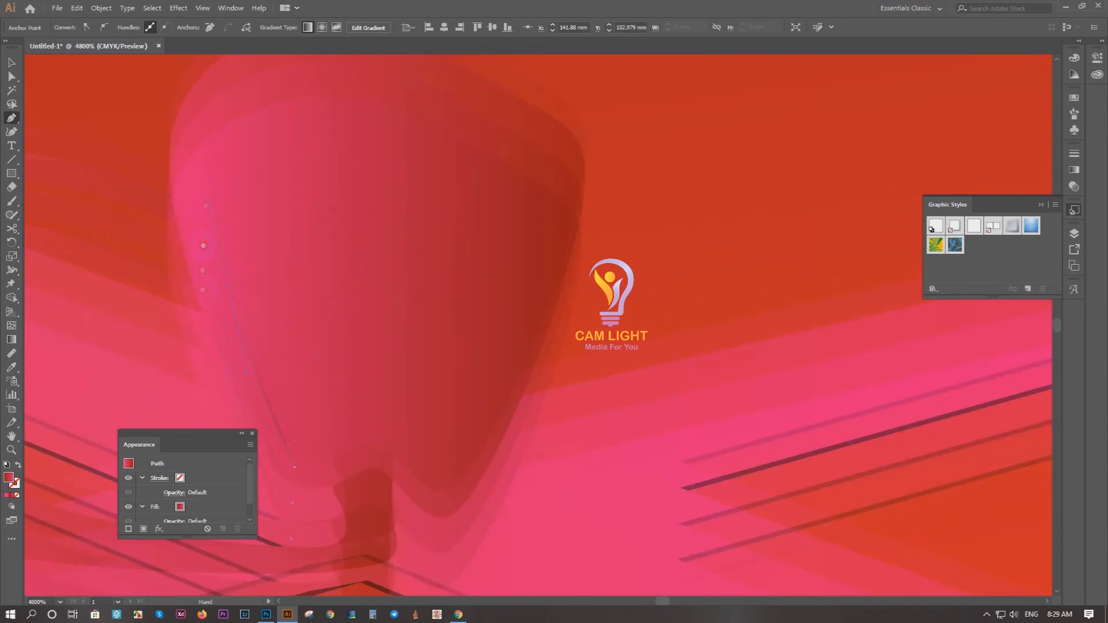
pyautogui.moveTo(304, 167); pyautogui.dragTo(400, 160)
pyautogui.moveTo(457, 205); pyautogui.dragTo(473, 218)
pyautogui.moveTo(548, 264); pyautogui.dragTo(561, 288)
pyautogui.moveTo(566, 329); pyautogui.dragTo(579, 231)
pyautogui.moveTo(564, 295); pyautogui.dragTo(554, 330)
pyautogui.click(543, 371)
# Step: Close the rim by tracing back around the upright bow loop's outer edge to the starting point
pyautogui.moveTo(593, 173); pyautogui.dragTo(575, 226)
pyautogui.moveTo(463, 183); pyautogui.dragTo(430, 170)
pyautogui.moveTo(283, 152); pyautogui.dragTo(204, 173)
pyautogui.moveTo(155, 287); pyautogui.dragTo(174, 238)
pyautogui.moveTo(180, 245); pyautogui.dragTo(182, 321)
pyautogui.moveTo(231, 409); pyautogui.dragTo(219, 295)
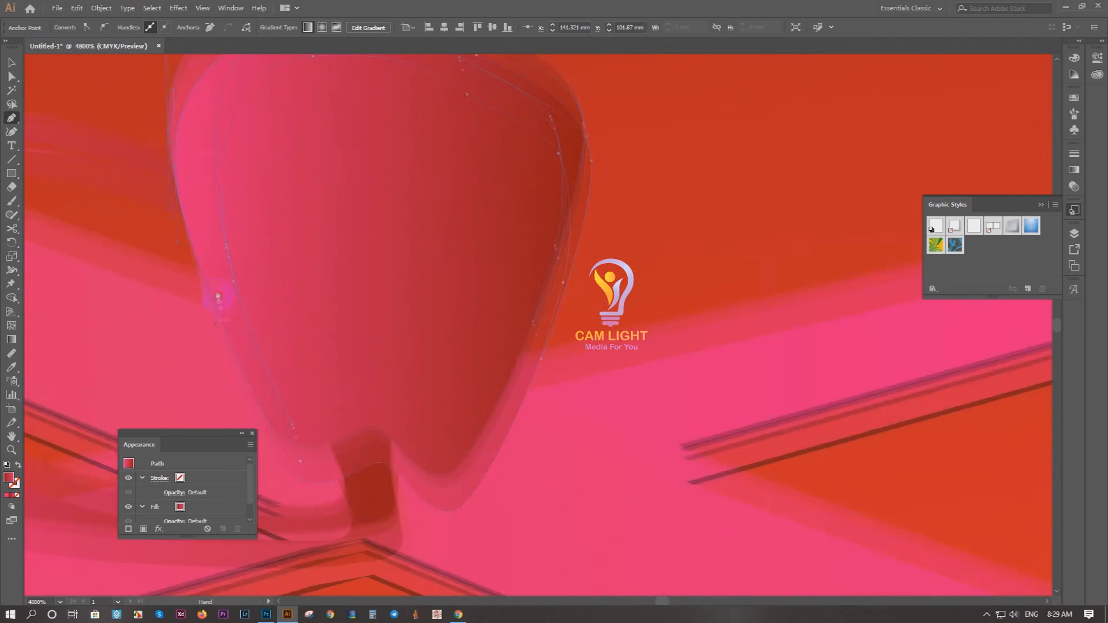
pyautogui.moveTo(236, 353); pyautogui.dragTo(257, 397)
pyautogui.moveTo(302, 444)
pyautogui.mouseDown()
pyautogui.moveTo(340, 454)
pyautogui.moveTo(292, 425)
pyautogui.mouseUp()
pyautogui.click(375, 425)
# Step: Colour the upright bow loop's rim pink by sampling the ribbon colour with the Eyedropper
pyautogui.hotkey('ctrl', '-')
pyautogui.press('i')
pyautogui.click(185, 101)
pyautogui.click(513, 387)
pyautogui.click(11, 61)
pyautogui.click(126, 115)
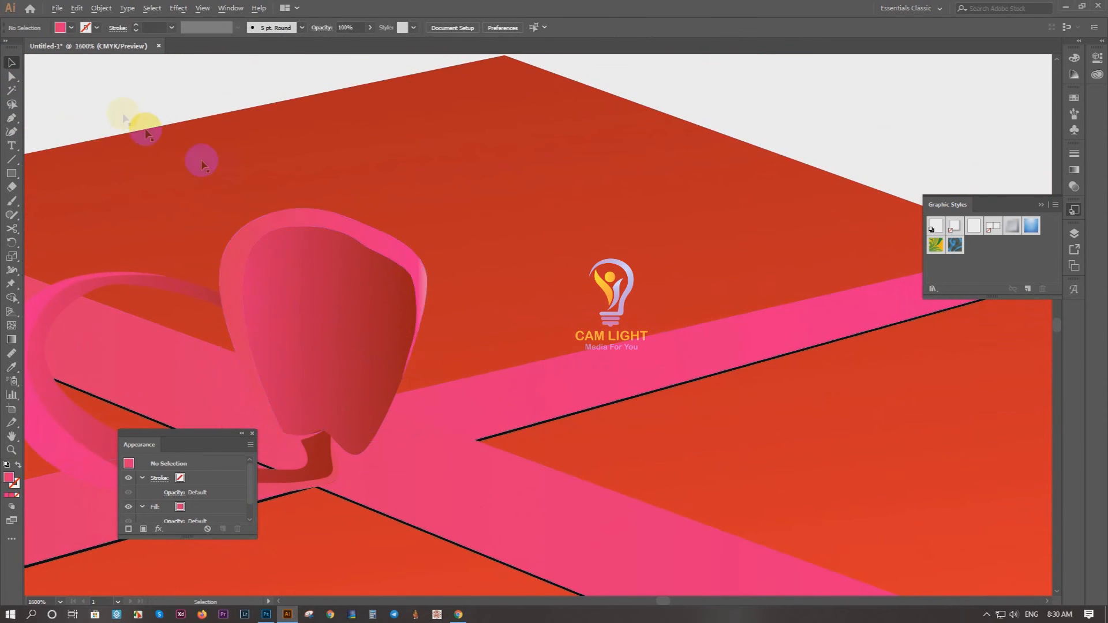
# Step: Group the upright bow loop with its rim and move it behind the left bow loop
pyautogui.scroll(-6, 202, 163)
pyautogui.scroll(3, 372, 234)
pyautogui.click(372, 234)
pyautogui.press('a')
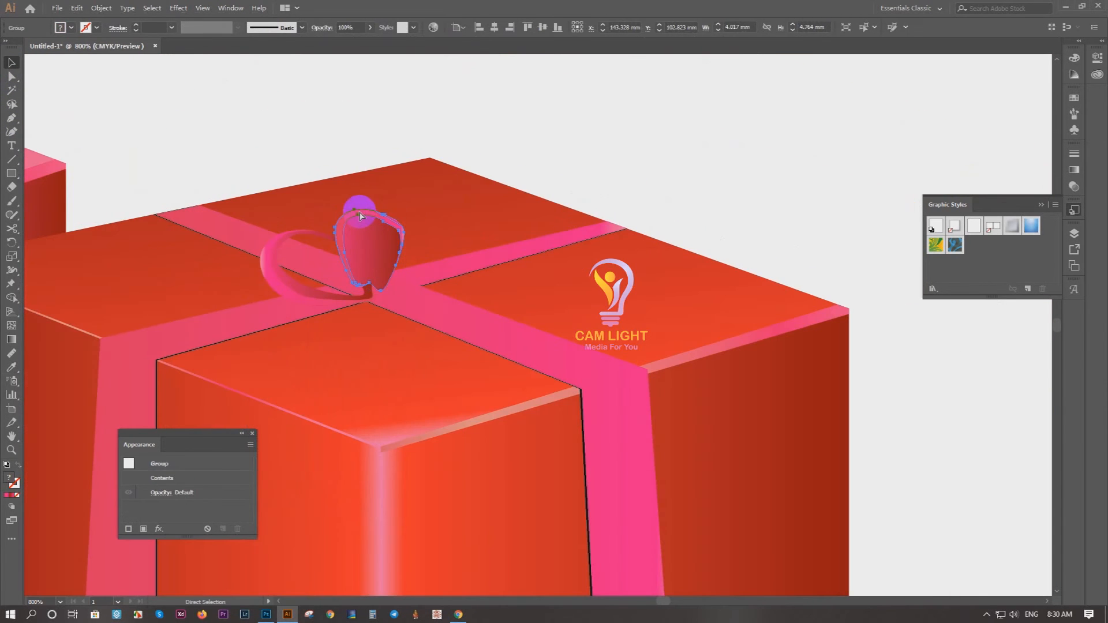
pyautogui.click(650, 170)
pyautogui.scroll(-3, 650, 169)
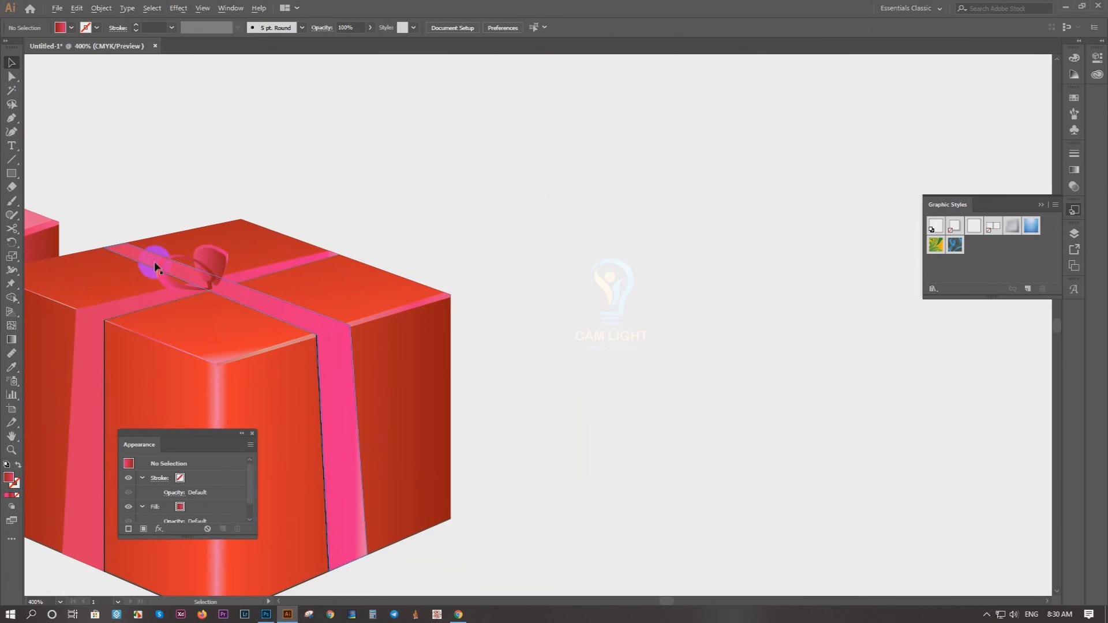
# Step: Trace a closed opening shape inside the upright bow loop with the Pen tool, within its darker inner face
pyautogui.scroll(5, 157, 265)
pyautogui.click(354, 398)
pyautogui.moveTo(313, 309); pyautogui.dragTo(311, 250)
pyautogui.moveTo(346, 229); pyautogui.dragTo(366, 232)
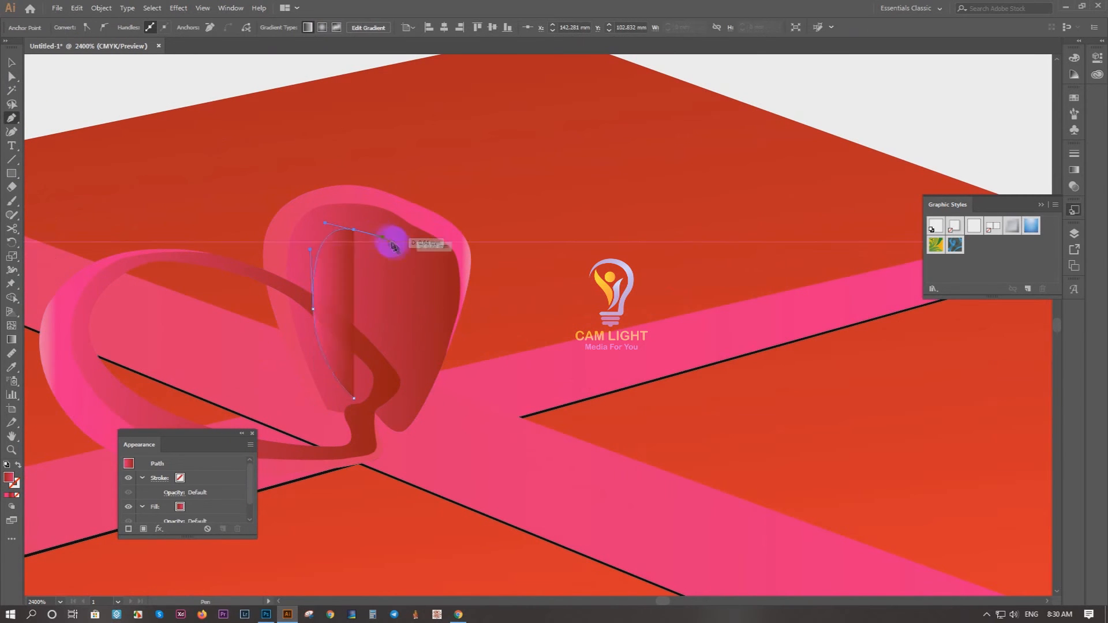
pyautogui.moveTo(430, 259); pyautogui.dragTo(437, 284)
pyautogui.moveTo(408, 380); pyautogui.dragTo(398, 396)
pyautogui.click(354, 399)
# Step: Select the upright bow loop's shapes and cut the inner shape out of them with Shape Builder
pyautogui.click(11, 63)
pyautogui.keyDown('shift'); pyautogui.click(453, 286); pyautogui.keyUp('shift')
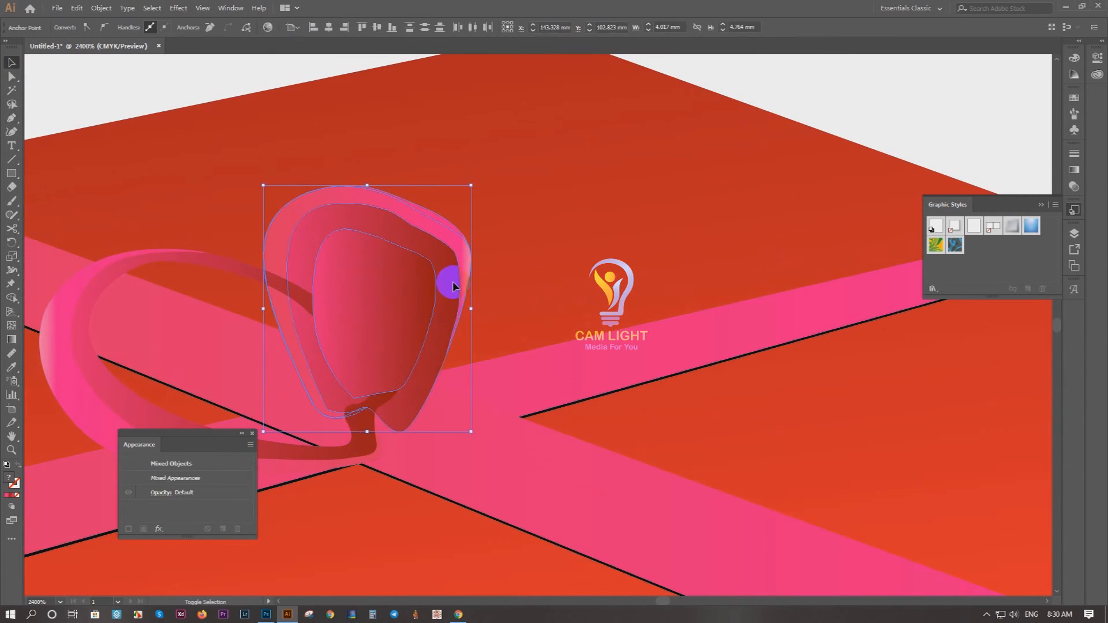
pyautogui.hotkey('shift', 'm')
pyautogui.keyDown('alt'); pyautogui.click(403, 302); pyautogui.keyUp('alt')
pyautogui.click(11, 63)
pyautogui.click(153, 75)
# Step: Start a balloon outline with the Pen tool at its lower tip, in the empty area above the pink gift box
pyautogui.scroll(-5, 319, 174)
pyautogui.scroll(-2, 552, 153)
pyautogui.moveTo(606, 147); pyautogui.dragTo(654, 365)
pyautogui.press('p')
pyautogui.moveTo(351, 263)
pyautogui.mouseDown()
pyautogui.moveTo(448, 285)
pyautogui.moveTo(448, 353)
pyautogui.mouseUp()
pyautogui.click(447, 362)
pyautogui.moveTo(409, 248); pyautogui.dragTo(412, 182)
pyautogui.moveTo(473, 164); pyautogui.dragTo(502, 166)
pyautogui.hotkey('ctrl', 'z')
pyautogui.hotkey('ctrl', 'z')
# Step: Curve the balloon outline up over a rounded crown and close it at the lower tip
pyautogui.moveTo(424, 275); pyautogui.dragTo(438, 240)
pyautogui.moveTo(478, 244); pyautogui.dragTo(491, 248)
pyautogui.moveTo(500, 302); pyautogui.dragTo(493, 335)
pyautogui.click(447, 363)
pyautogui.press('v')
pyautogui.click(132, 255)
# Step: Paint a wavy string hanging from the pink balloon's tip with the Paintbrush
pyautogui.moveTo(133, 255); pyautogui.dragTo(121, 184)
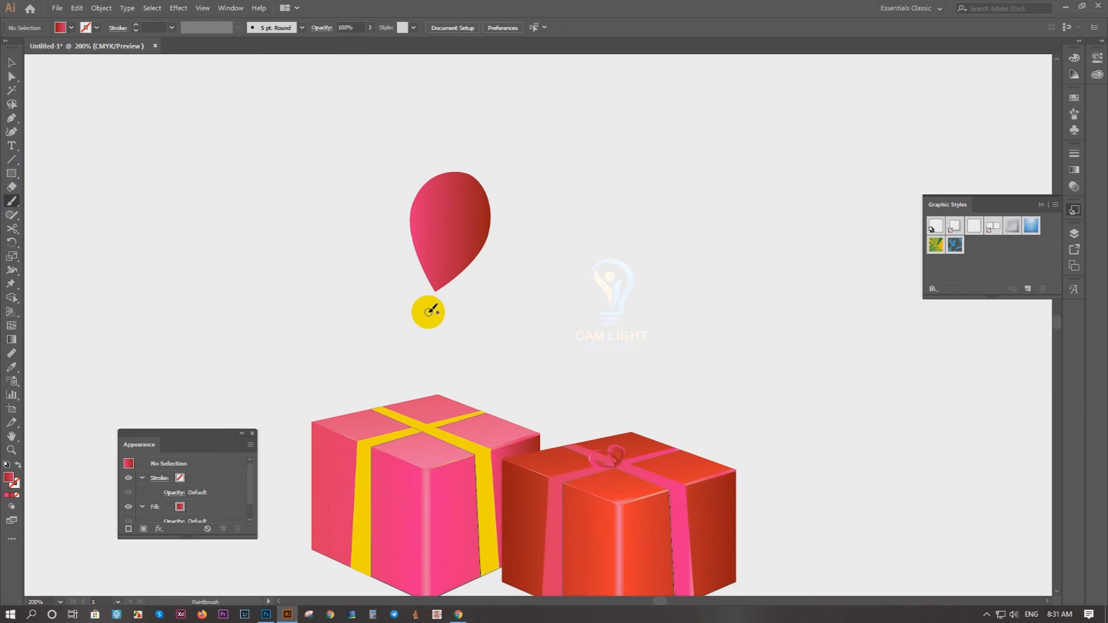
pyautogui.scroll(4, 427, 302)
pyautogui.moveTo(451, 183)
pyautogui.mouseDown()
pyautogui.moveTo(471, 326)
pyautogui.moveTo(427, 442)
pyautogui.moveTo(470, 494)
pyautogui.mouseUp()
pyautogui.scroll(-5, 447, 391)
# Step: Paint curly streamers above the red box, beside the pink box and on the ground around both boxes
pyautogui.scroll(3, 482, 334)
pyautogui.moveTo(447, 353)
pyautogui.mouseDown()
pyautogui.moveTo(485, 284)
pyautogui.moveTo(604, 276)
pyautogui.mouseUp()
pyautogui.moveTo(531, 388)
pyautogui.mouseDown()
pyautogui.moveTo(449, 271)
pyautogui.moveTo(403, 168)
pyautogui.mouseUp()
pyautogui.moveTo(606, 341); pyautogui.dragTo(451, 394)
pyautogui.moveTo(452, 353); pyautogui.dragTo(663, 366)
pyautogui.moveTo(376, 391)
pyautogui.mouseDown()
pyautogui.moveTo(469, 396)
pyautogui.moveTo(483, 441)
pyautogui.mouseUp()
pyautogui.scroll(-4, 484, 441)
pyautogui.scroll(1, 486, 440)
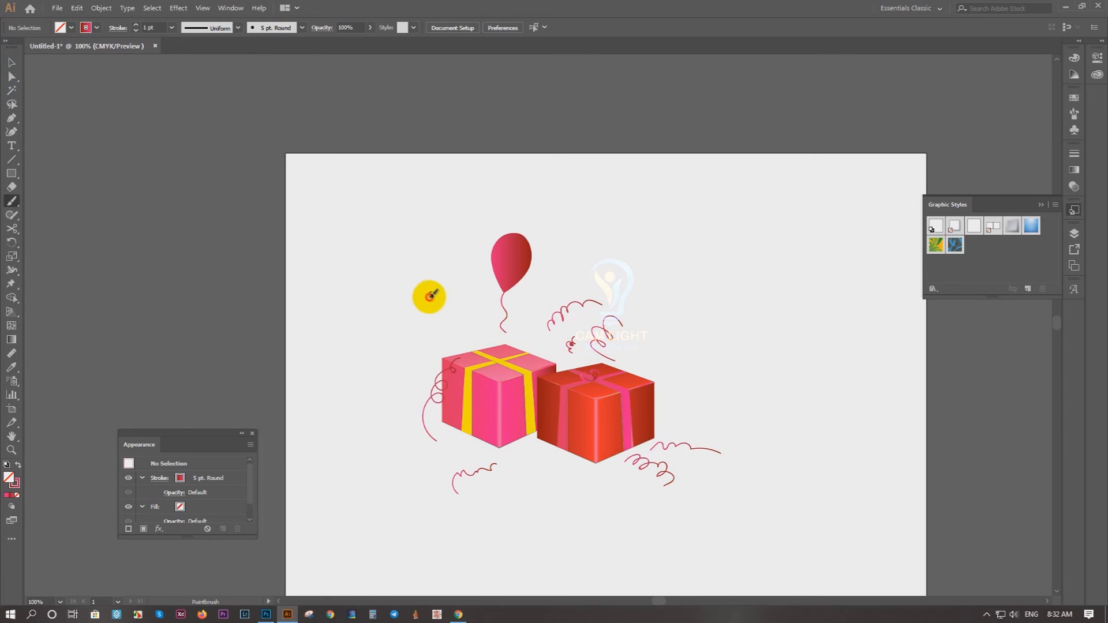
# Step: Paint a string rising from the pink box's left corner and draw a balloon outline about 15 mm wide and 24 mm tall on top
pyautogui.moveTo(442, 335); pyautogui.dragTo(441, 356)
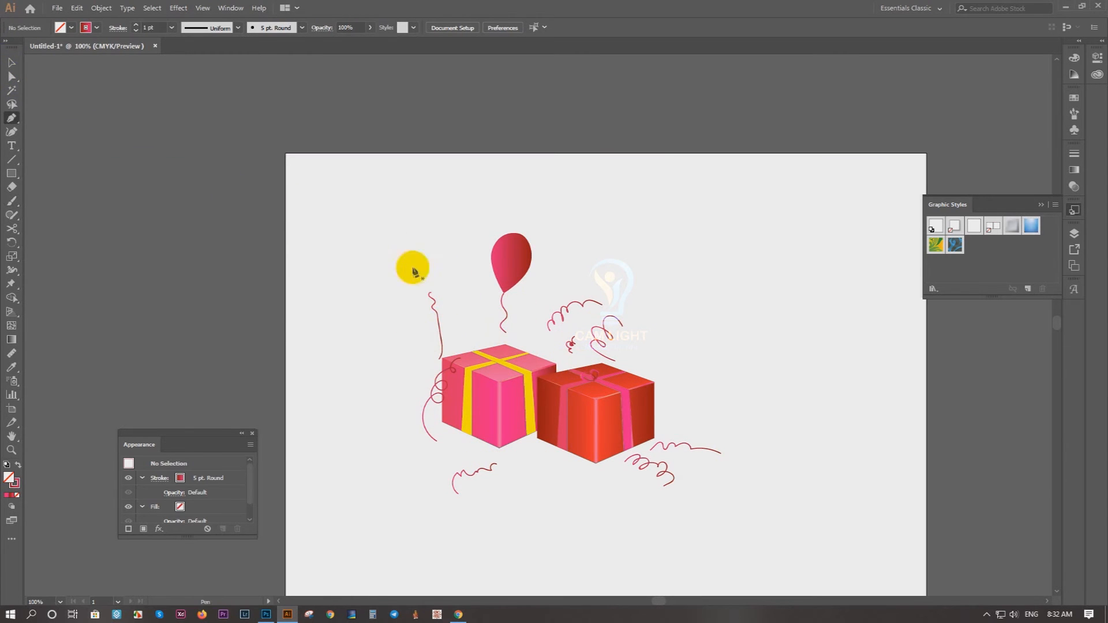
pyautogui.scroll(5, 428, 293)
pyautogui.click(445, 294)
pyautogui.moveTo(412, 231); pyautogui.dragTo(389, 355)
pyautogui.moveTo(408, 178); pyautogui.dragTo(474, 110)
pyautogui.moveTo(561, 261); pyautogui.dragTo(569, 339)
pyautogui.moveTo(421, 461); pyautogui.dragTo(336, 461)
pyautogui.click(11, 62)
pyautogui.moveTo(422, 165); pyautogui.dragTo(418, 157)
pyautogui.click(347, 177)
pyautogui.scroll(-3, 347, 176)
# Step: Fill the left balloon with the orange-red gradient sampled from the red box's front face with the Eyedropper
pyautogui.click(417, 197)
pyautogui.press('i')
pyautogui.click(685, 502)
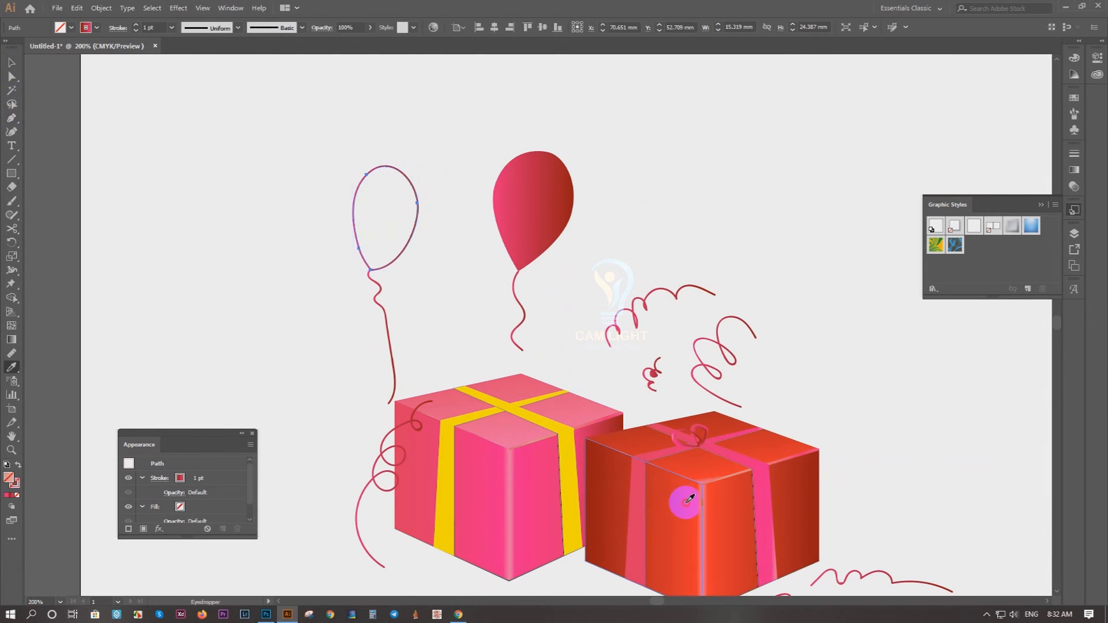
pyautogui.click(11, 62)
pyautogui.click(424, 225)
pyautogui.moveTo(424, 225); pyautogui.dragTo(281, 239)
# Step: Draw a left-tilted balloon with the Pen tool between the two existing balloons, its tip beside the pink balloon's string
pyautogui.press('p')
pyautogui.scroll(2, 329, 285)
pyautogui.click(400, 308)
pyautogui.moveTo(315, 282); pyautogui.dragTo(272, 254)
pyautogui.moveTo(293, 171); pyautogui.dragTo(323, 139)
pyautogui.moveTo(399, 225); pyautogui.dragTo(408, 267)
pyautogui.click(408, 309)
pyautogui.click(399, 308)
# Step: Colour the tilted balloon yellow by sampling the pink box's ribbon with the Eyedropper
pyautogui.click(12, 62)
pyautogui.press('i')
pyautogui.click(359, 534)
pyautogui.click(11, 62)
pyautogui.click(103, 276)
# Step: Swap fill and stroke and paint a wavy yellow string from the tilted balloon's tip
pyautogui.hotkey('shift', 'x')
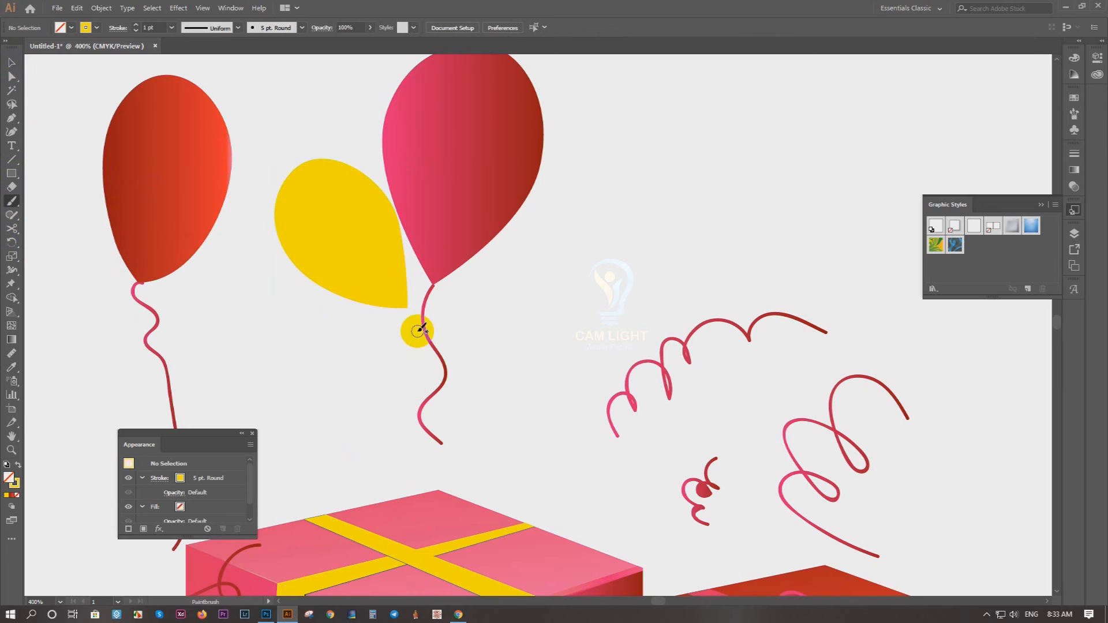
pyautogui.moveTo(410, 306); pyautogui.dragTo(497, 468)
pyautogui.hotkey('ctrl', '1')
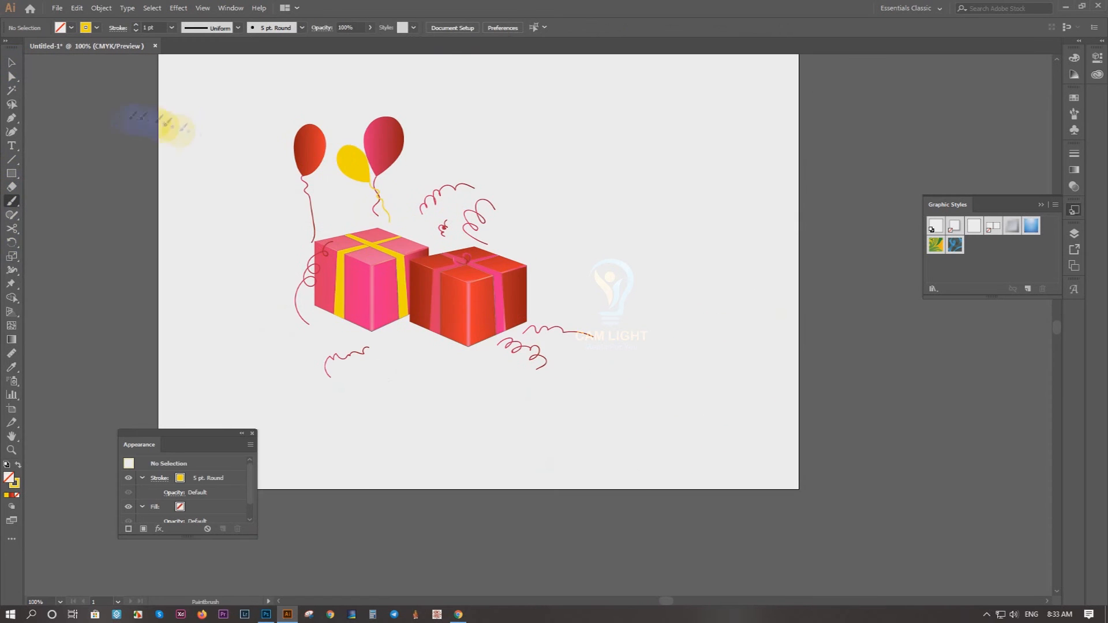
pyautogui.moveTo(205, 210); pyautogui.dragTo(341, 291)
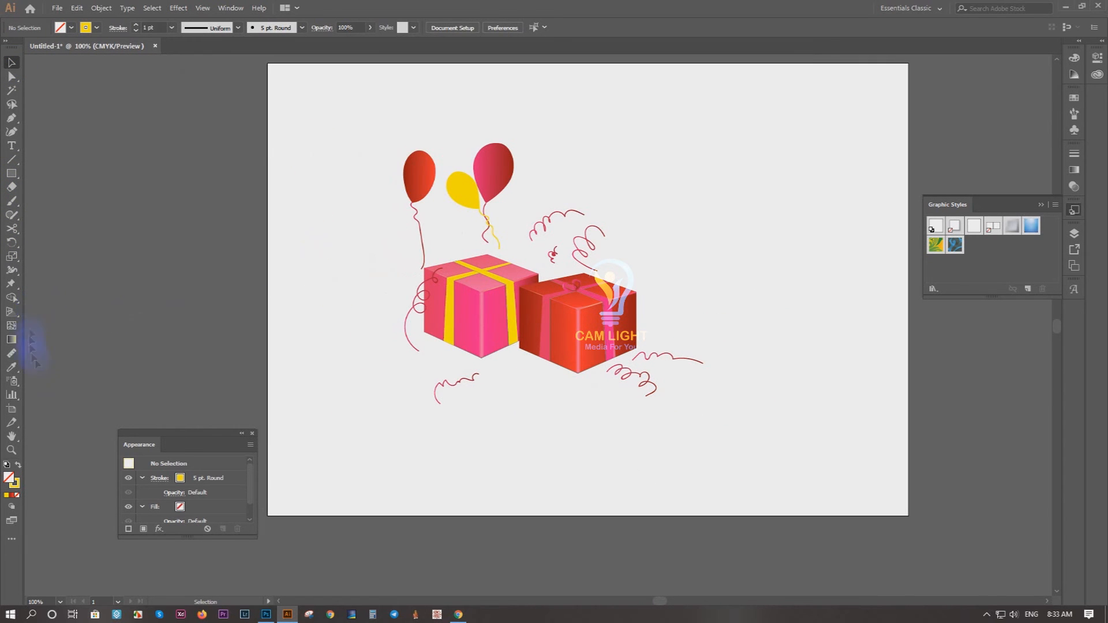
# Step: Add the text "Gift for you!!!!" below the gift boxes and enlarge it to about 29 pt
pyautogui.scroll(1, 537, 394)
pyautogui.moveTo(443, 374); pyautogui.dragTo(411, 348)
pyautogui.click(502, 415)
pyautogui.moveTo(580, 396); pyautogui.dragTo(601, 420)
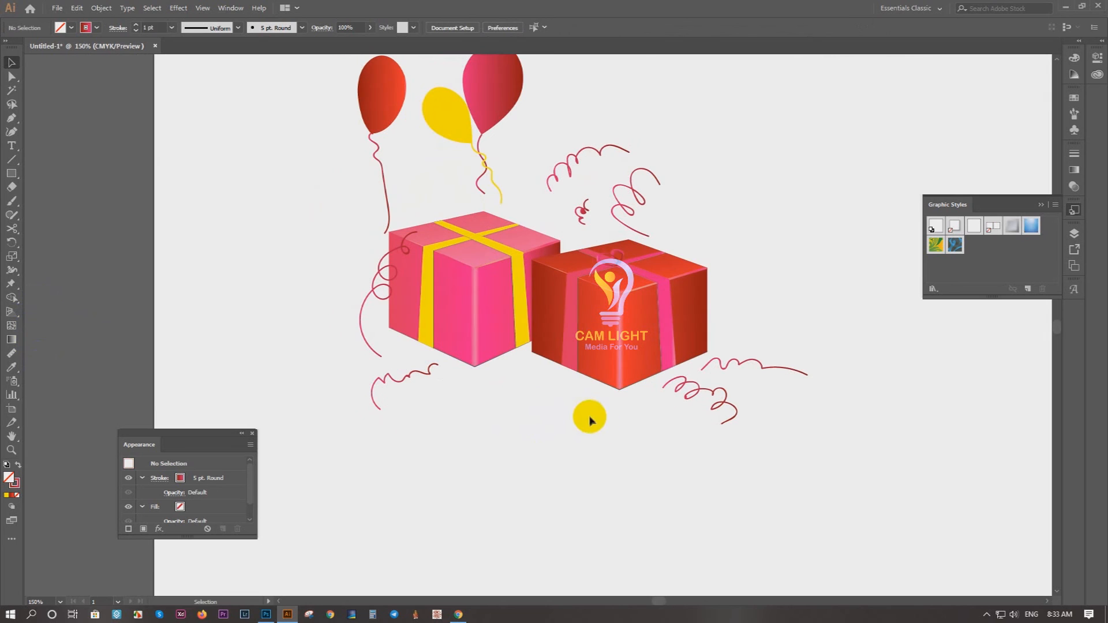
pyautogui.press('t')
pyautogui.click(435, 417)
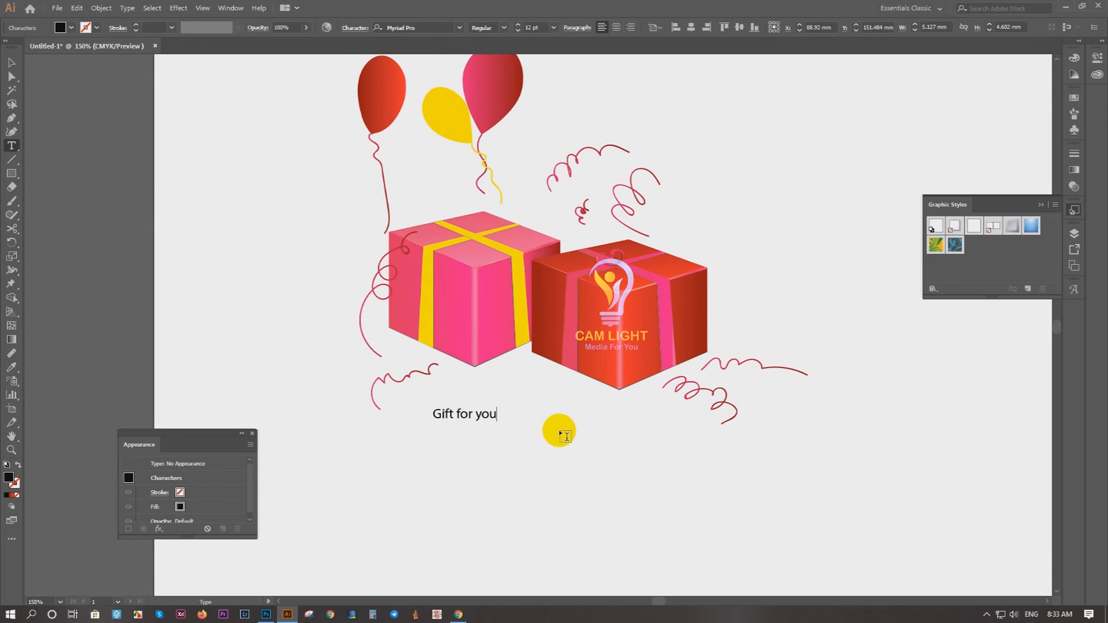
pyautogui.click(12, 62)
pyautogui.moveTo(512, 423); pyautogui.dragTo(618, 443)
pyautogui.click(601, 465)
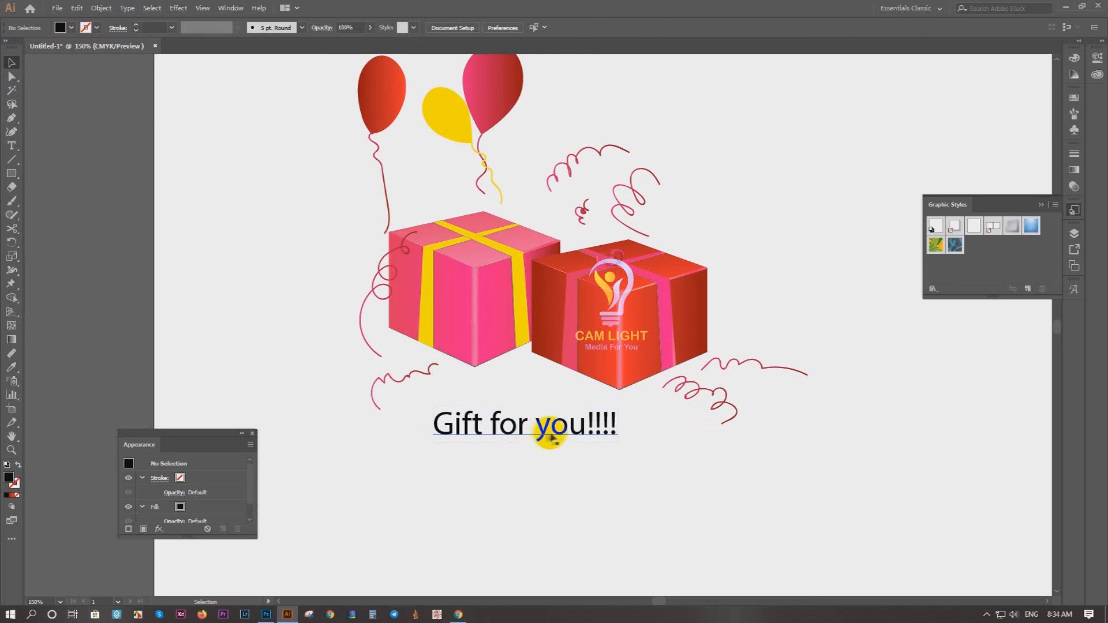
# Step: Colour the "Gift for you!!!!" text orange-red
pyautogui.scroll(1, 541, 432)
pyautogui.click(521, 424)
pyautogui.click(12, 367)
pyautogui.click(604, 277)
pyautogui.click(11, 62)
pyautogui.click(63, 28)
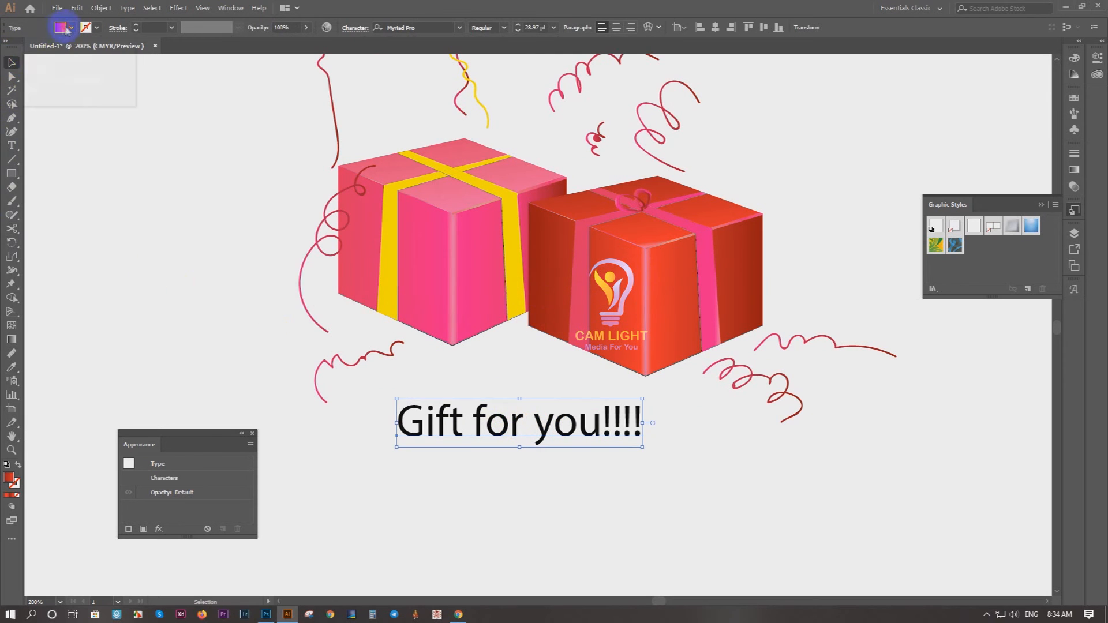
pyautogui.click(89, 47)
pyautogui.click(16, 89)
pyautogui.click(556, 476)
# Step: Shrink the "Gift for you!!!!" text to less than half its size and place it below the two boxes
pyautogui.moveTo(558, 474); pyautogui.dragTo(584, 386)
pyautogui.scroll(2, 583, 369)
pyautogui.click(663, 334)
pyautogui.moveTo(754, 268); pyautogui.dragTo(477, 317)
pyautogui.moveTo(361, 346); pyautogui.dragTo(457, 277)
pyautogui.click(427, 354)
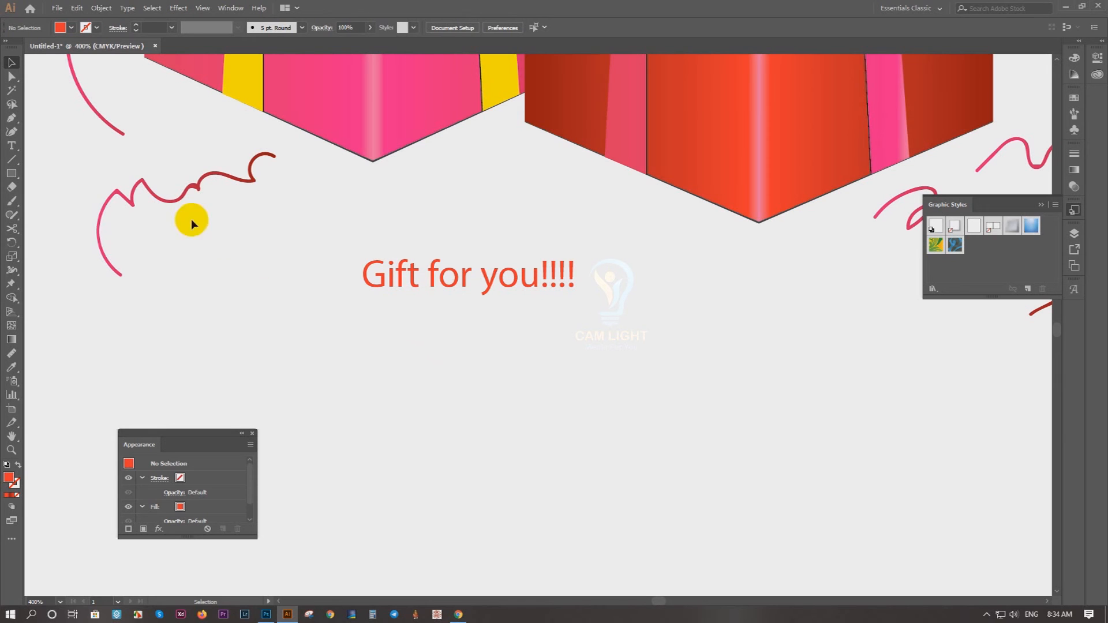
# Step: Draw a closed, irregular wavy blob around the "Gift for you!!!!" text with the Pen tool
pyautogui.press('p')
pyautogui.click(481, 321)
pyautogui.moveTo(459, 315); pyautogui.dragTo(383, 307)
pyautogui.moveTo(351, 303); pyautogui.dragTo(320, 257)
pyautogui.moveTo(328, 248); pyautogui.dragTo(371, 231)
pyautogui.moveTo(388, 217); pyautogui.dragTo(449, 214)
pyautogui.moveTo(493, 215)
pyautogui.mouseDown()
pyautogui.moveTo(481, 225)
pyautogui.moveTo(488, 232)
pyautogui.mouseUp()
pyautogui.moveTo(523, 233); pyautogui.dragTo(529, 237)
pyautogui.moveTo(561, 240); pyautogui.dragTo(590, 274)
pyautogui.moveTo(591, 294); pyautogui.dragTo(558, 301)
pyautogui.moveTo(502, 302); pyautogui.dragTo(457, 324)
# Step: Colour the blob pink by sampling the pink gift box with the Eyedropper
pyautogui.click(11, 65)
pyautogui.scroll(3, 279, 217)
pyautogui.press('i')
pyautogui.click(282, 190)
pyautogui.click(12, 65)
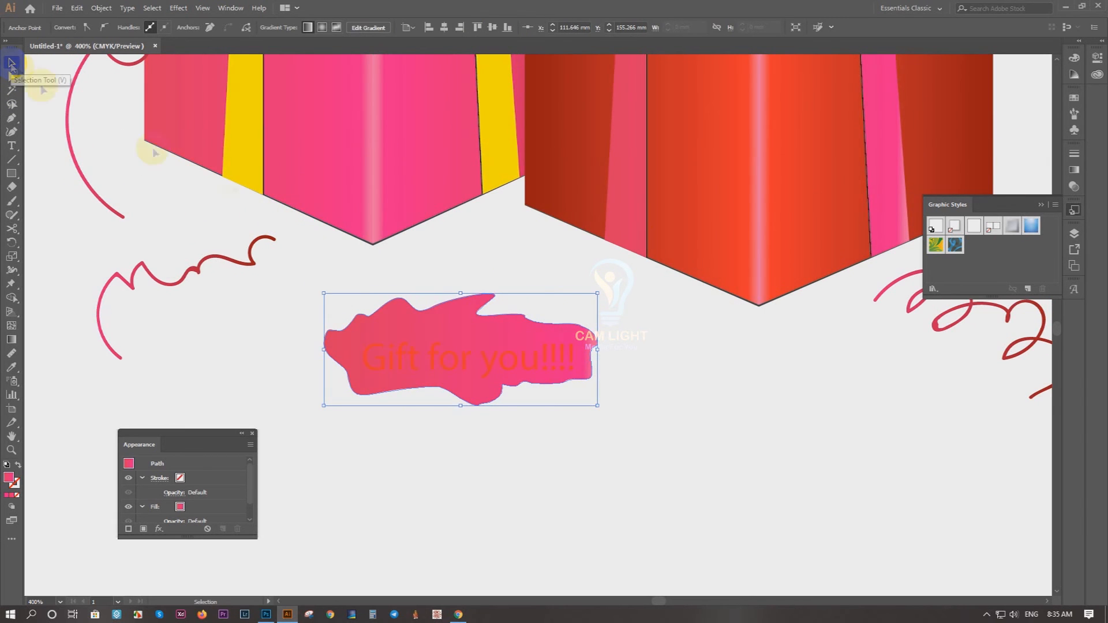
# Step: Recolour the blob behind the text yellow by sampling the box ribbon with the Eyedropper
pyautogui.scroll(-3, 372, 362)
pyautogui.scroll(1, 208, 288)
pyautogui.click(443, 459)
pyautogui.click(425, 400)
pyautogui.press('i')
pyautogui.click(361, 219)
pyautogui.click(12, 61)
pyautogui.click(604, 495)
# Step: Lower the opacity of the yellow blob behind the text
pyautogui.click(483, 400)
pyautogui.click(370, 27)
pyautogui.moveTo(369, 42); pyautogui.dragTo(347, 42)
pyautogui.click(189, 114)
# Step: Draw a yellow balloon with a pointed base above the red box, about 22 mm wide and 28 mm tall
pyautogui.scroll(-2, 193, 132)
pyautogui.moveTo(472, 172); pyautogui.dragTo(552, 303)
pyautogui.moveTo(659, 155); pyautogui.dragTo(276, 442)
pyautogui.moveTo(427, 318); pyautogui.dragTo(489, 327)
pyautogui.click(581, 436)
pyautogui.scroll(1, 617, 273)
pyautogui.click(532, 179)
pyautogui.moveTo(531, 101); pyautogui.dragTo(595, 101)
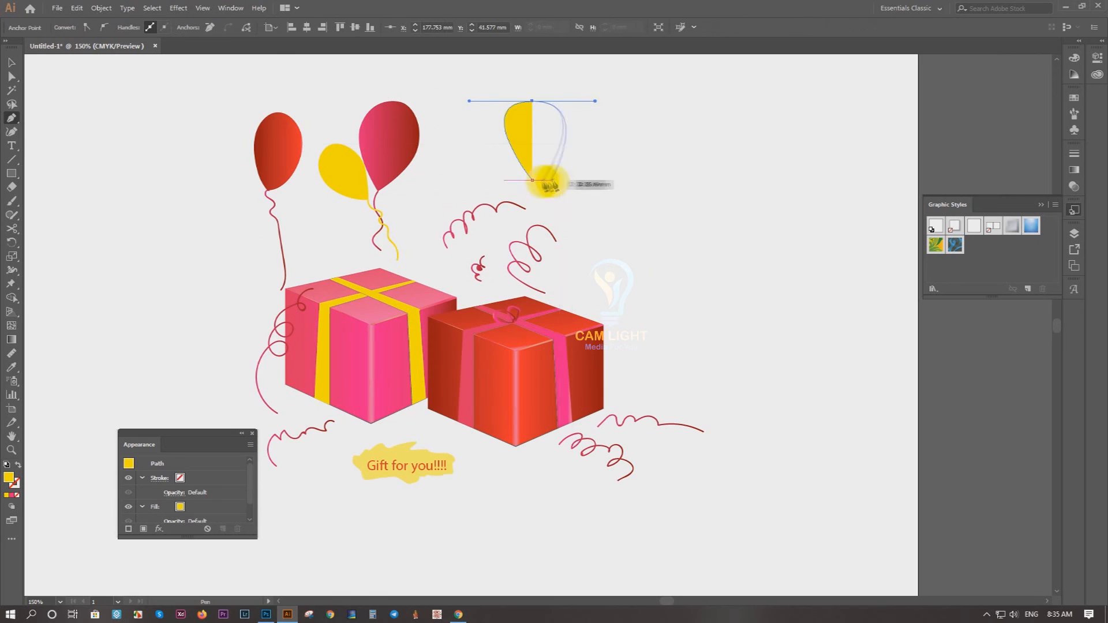
pyautogui.click(545, 181)
pyautogui.click(11, 61)
pyautogui.click(629, 144)
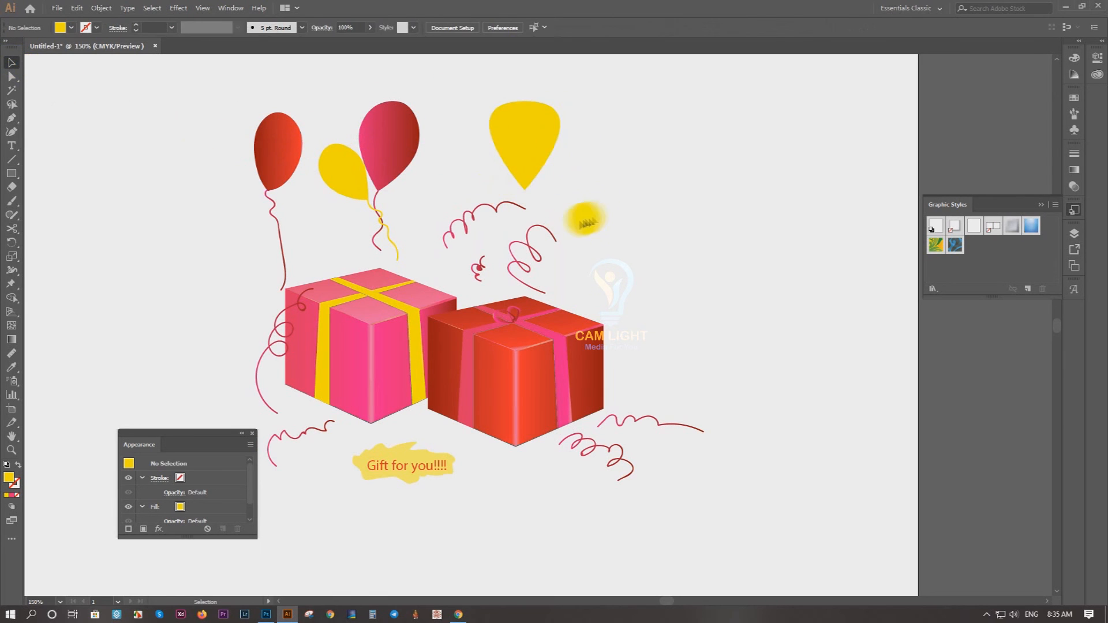
# Step: Add two yellow ellipse balloons beside the pointed one: a circle to its lower right and a smaller oval to its left
pyautogui.press('l')
pyautogui.moveTo(546, 175); pyautogui.dragTo(605, 234)
pyautogui.moveTo(457, 172); pyautogui.dragTo(480, 194)
pyautogui.click(11, 61)
pyautogui.click(92, 125)
# Step: Paint yellow strings from the oval, pointed and round balloons down to the bow on the red box
pyautogui.scroll(3, 383, 211)
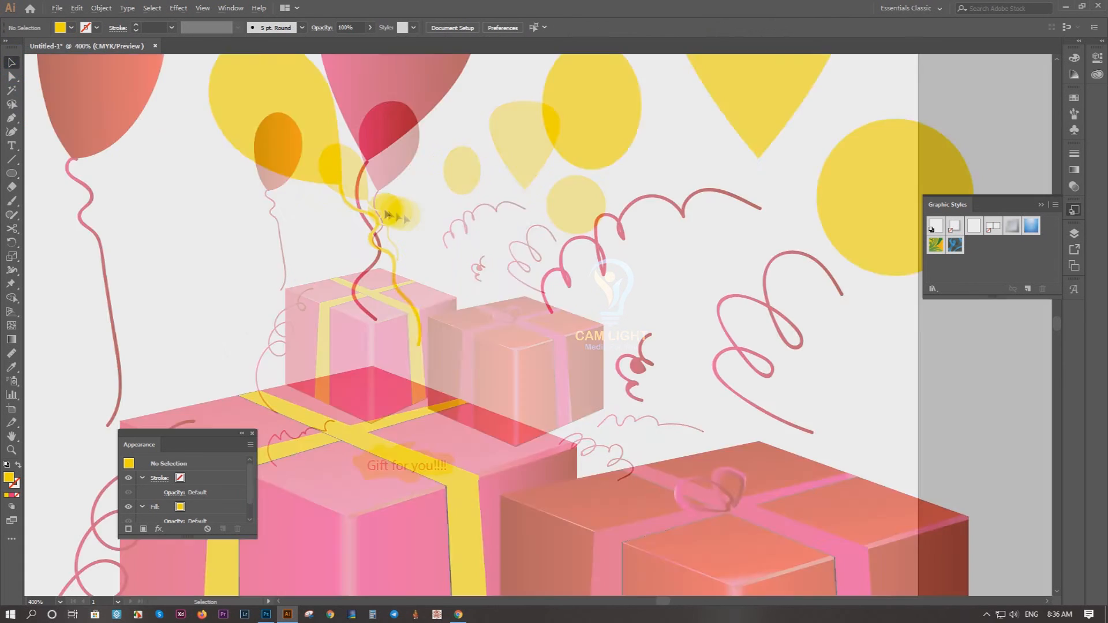
pyautogui.moveTo(686, 218); pyautogui.dragTo(354, 195)
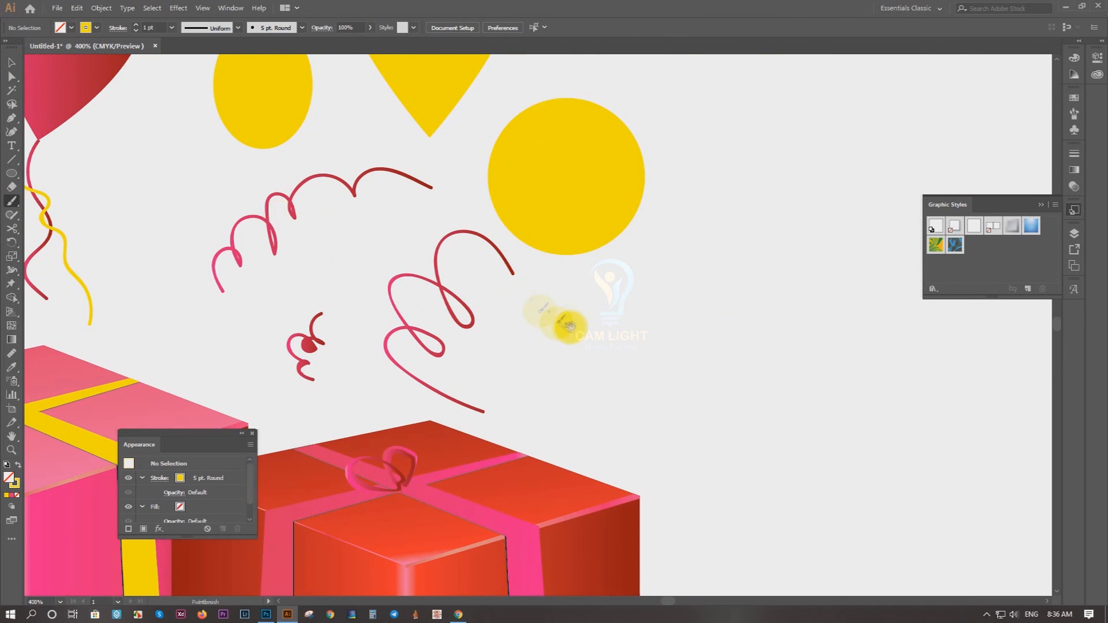
pyautogui.moveTo(569, 325); pyautogui.dragTo(592, 252)
pyautogui.moveTo(586, 184)
pyautogui.mouseDown()
pyautogui.moveTo(559, 257)
pyautogui.moveTo(433, 389)
pyautogui.mouseUp()
pyautogui.moveTo(450, 64)
pyautogui.mouseDown()
pyautogui.moveTo(482, 154)
pyautogui.moveTo(474, 488)
pyautogui.mouseUp()
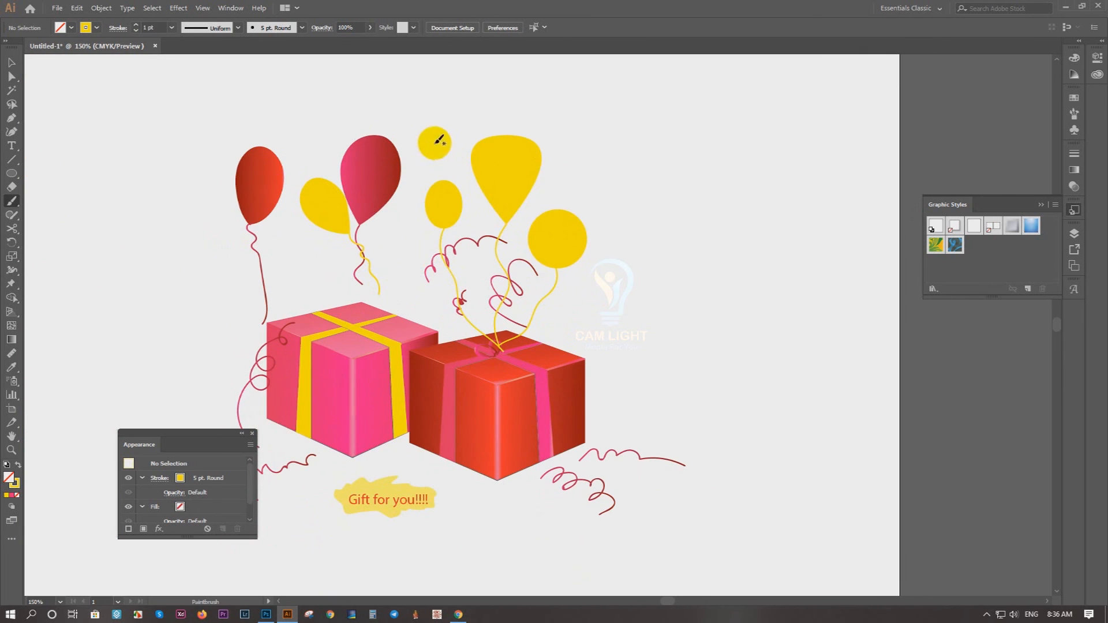
# Step: Change the pointed balloon's fill from the swatches to orange-red
pyautogui.click(8, 60)
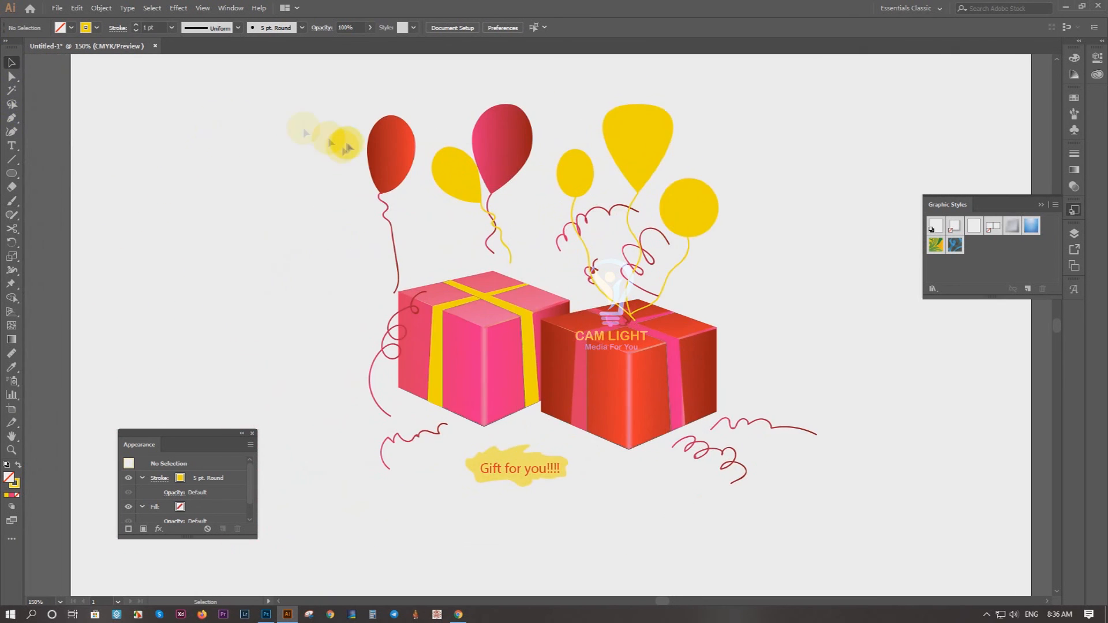
pyautogui.click(548, 188)
pyautogui.click(71, 27)
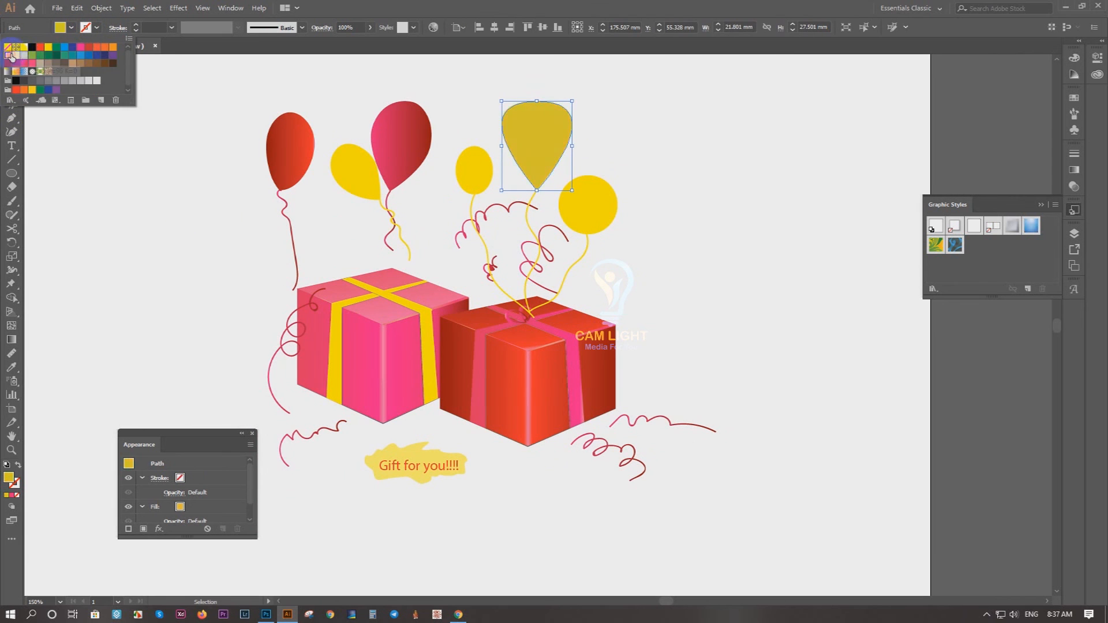
pyautogui.click(97, 47)
pyautogui.click(623, 168)
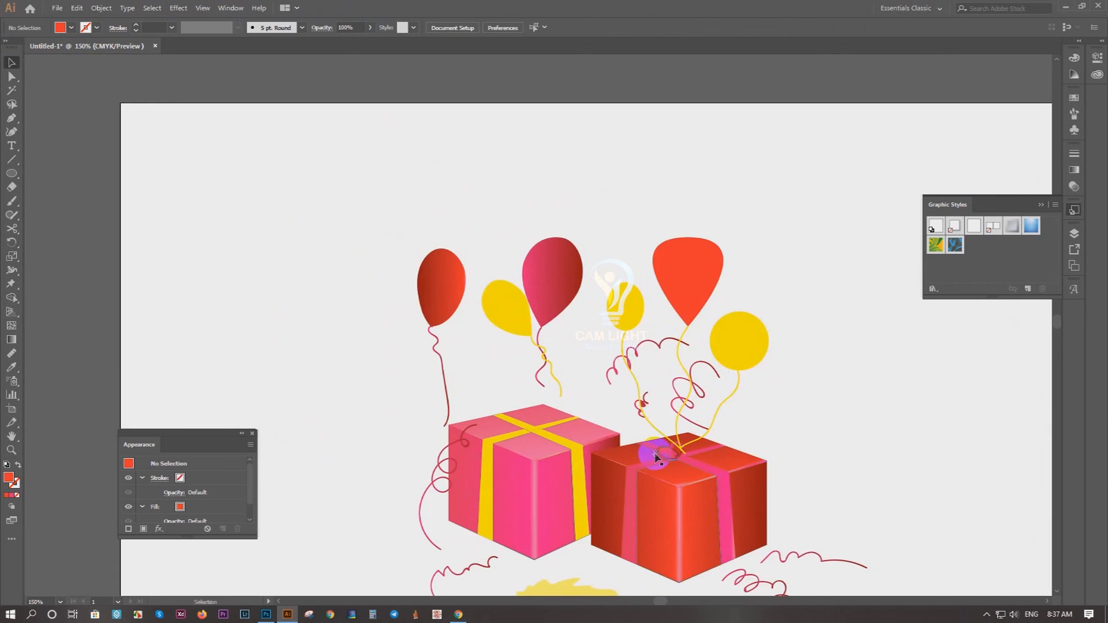
pyautogui.moveTo(796, 396); pyautogui.dragTo(717, 375)
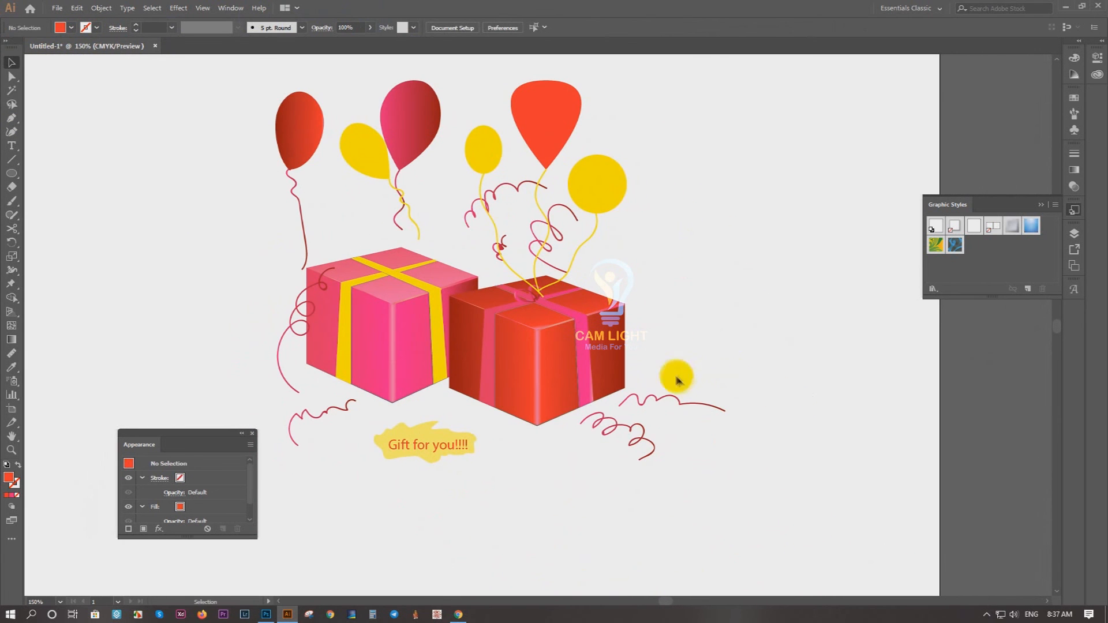
# Step: Draw an orange-red ellipse about 142 mm wide and 54 mm tall around the gift boxes' base and send it to the back
pyautogui.press('l')
pyautogui.moveTo(237, 277)
pyautogui.mouseDown()
pyautogui.moveTo(703, 448)
pyautogui.moveTo(683, 453)
pyautogui.mouseUp()
pyautogui.rightClick(434, 397)
pyautogui.hotkey('ctrl', 'shift', '[')
pyautogui.click(8, 63)
pyautogui.click(69, 29)
pyautogui.click(494, 424)
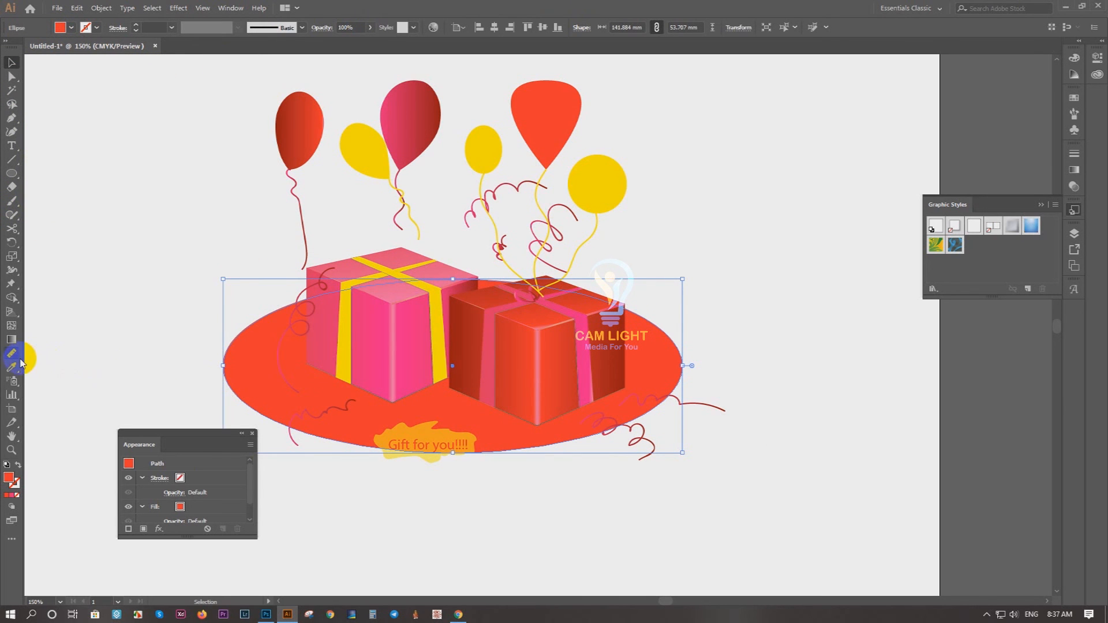
# Step: Apply a radial gradient to the ellipse with a black centre, and remove its middle colour stop
pyautogui.click(13, 341)
pyautogui.click(443, 401)
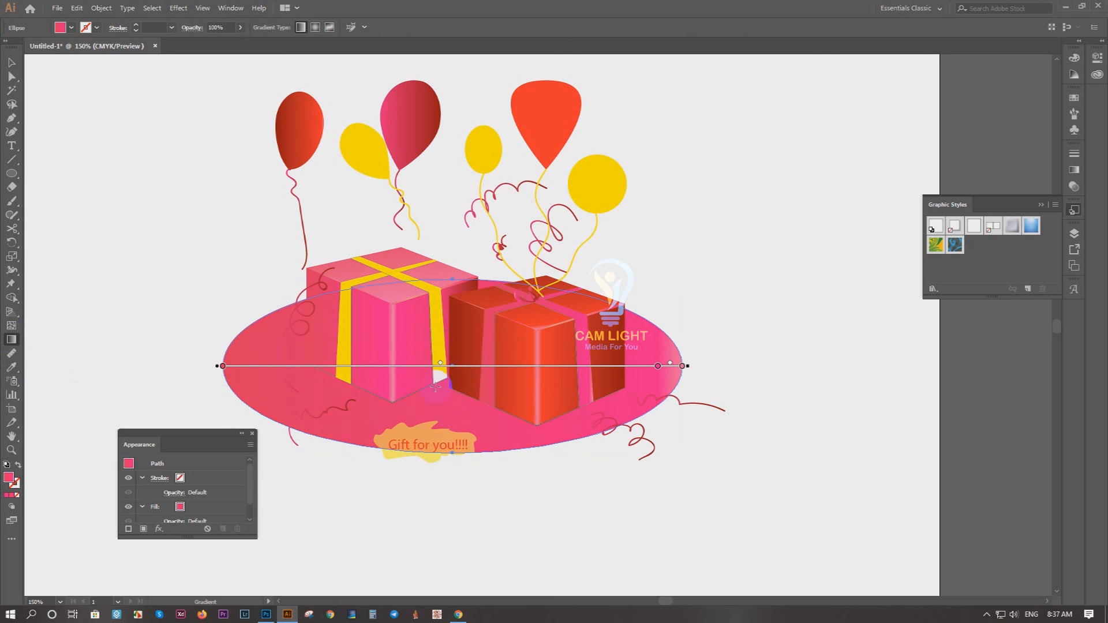
pyautogui.click(314, 28)
pyautogui.moveTo(617, 367)
pyautogui.mouseDown()
pyautogui.moveTo(504, 371)
pyautogui.moveTo(531, 370)
pyautogui.mouseUp()
pyautogui.doubleClick(452, 367)
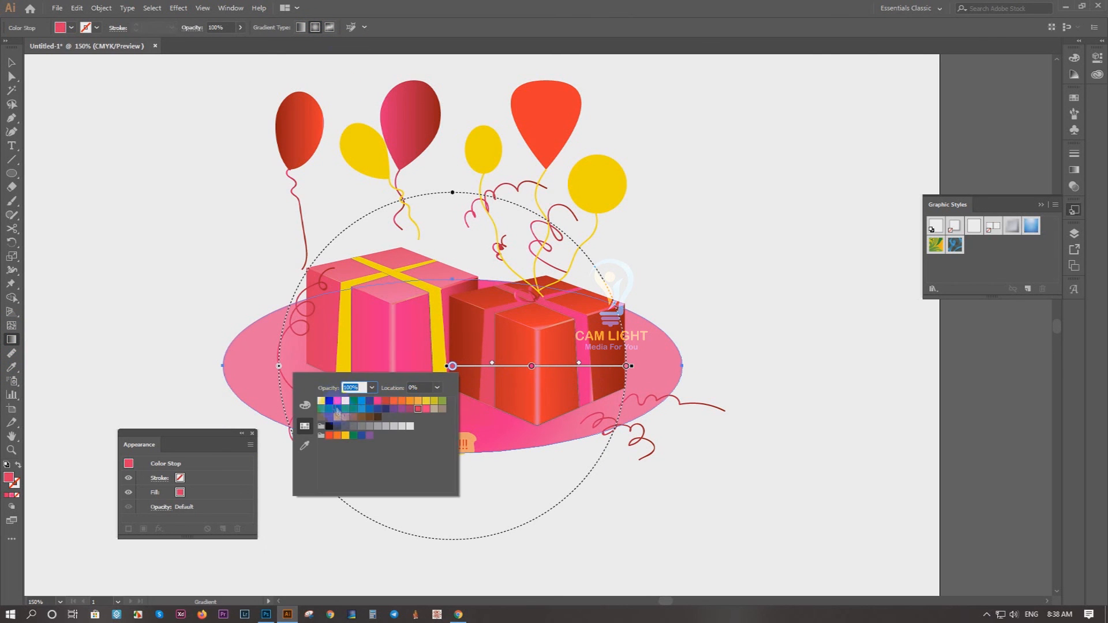
pyautogui.click(628, 367)
pyautogui.click(531, 366)
pyautogui.press('Delete')
# Step: Recolour the ellipse's gradient from dark red (C 0, M 100, Y 100, K 72) at the centre to orange-red outside, and extend it beyond the ellipse
pyautogui.doubleClick(626, 366)
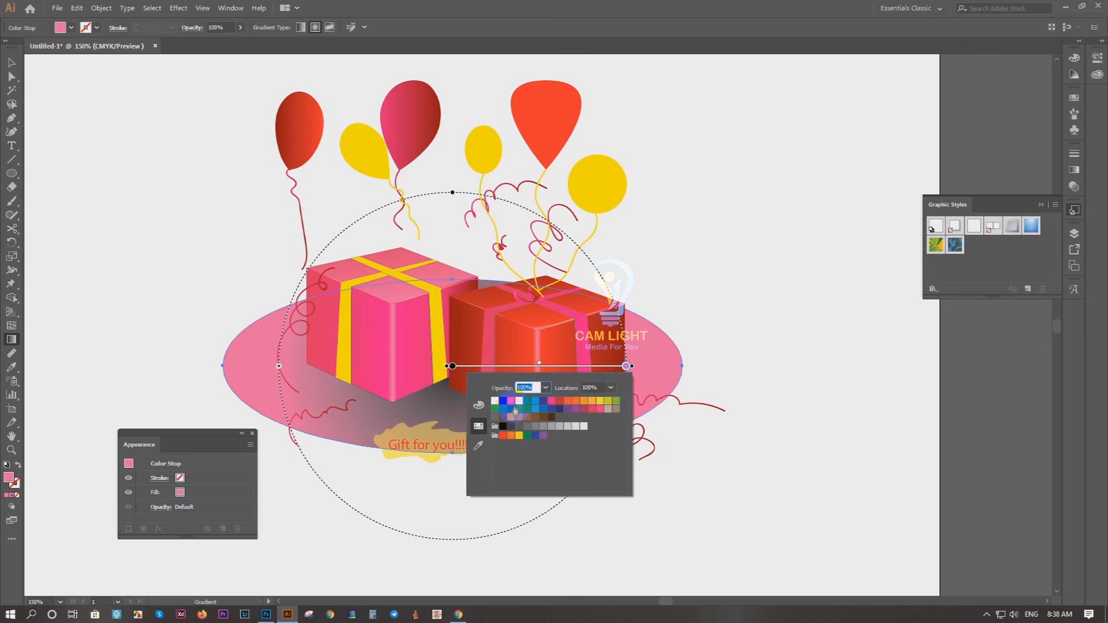
pyautogui.click(510, 401)
pyautogui.doubleClick(453, 367)
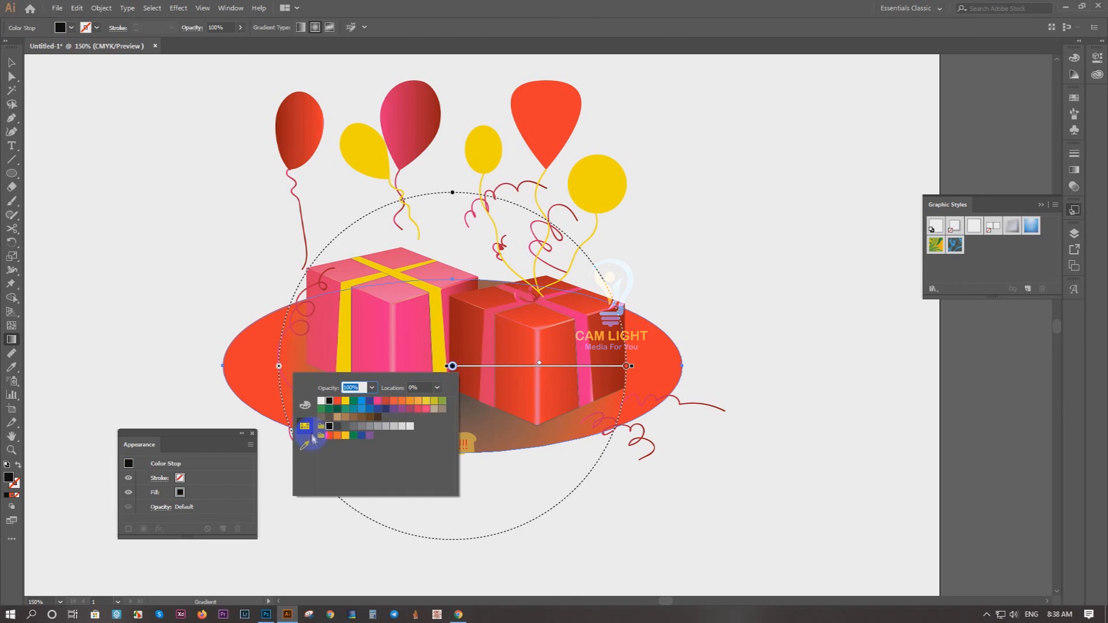
pyautogui.click(330, 436)
pyautogui.click(305, 406)
pyautogui.moveTo(372, 457); pyautogui.dragTo(378, 458)
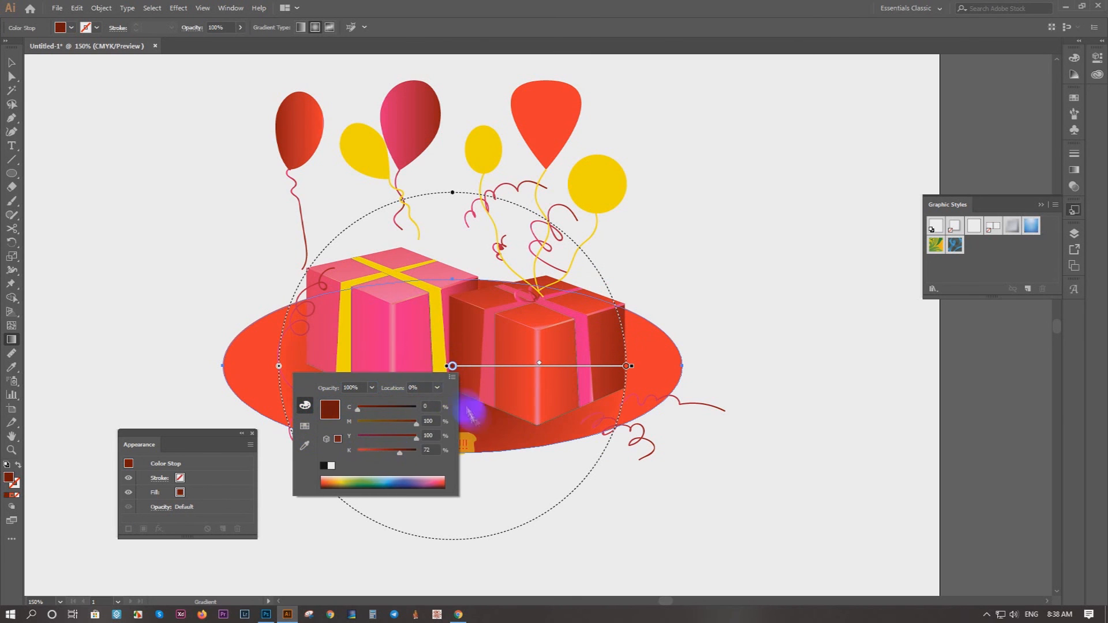
pyautogui.moveTo(626, 366); pyautogui.dragTo(731, 367)
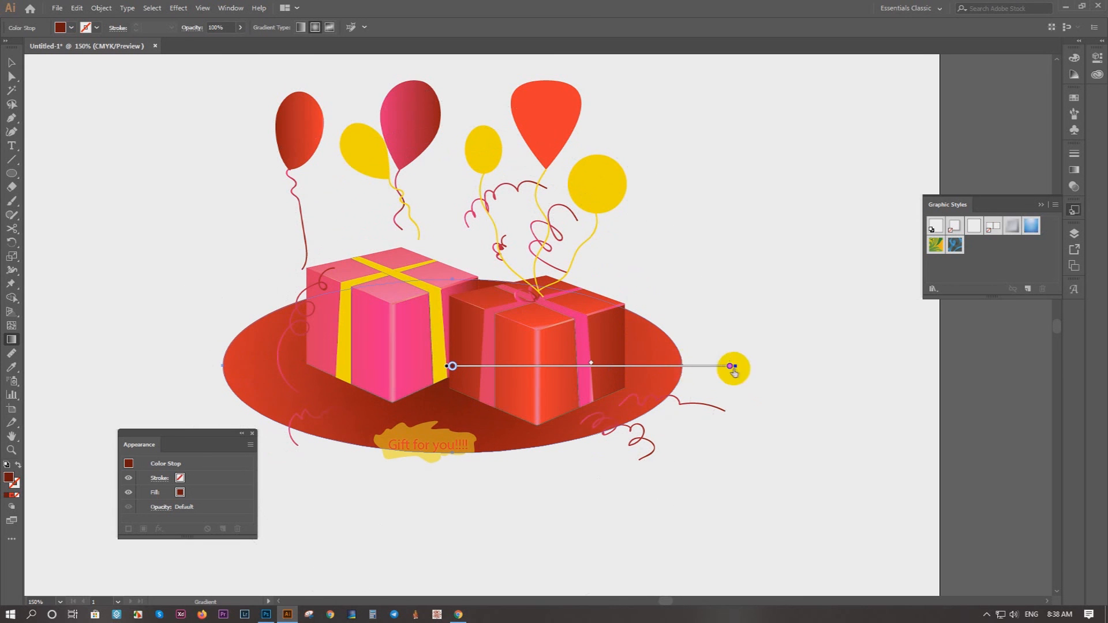
# Step: Move the gradient ellipse down so the gift boxes stand on its upper part and the label lies fully within it
pyautogui.click(12, 63)
pyautogui.click(196, 335)
pyautogui.moveTo(229, 418); pyautogui.dragTo(309, 346)
pyautogui.moveTo(626, 238); pyautogui.dragTo(521, 304)
pyautogui.click(620, 317)
pyautogui.moveTo(429, 268); pyautogui.dragTo(428, 302)
pyautogui.moveTo(418, 446); pyautogui.dragTo(418, 471)
# Step: Raise the opacity of the yellow shape behind the "Gift for you!!!!" label to 100%
pyautogui.click(404, 430)
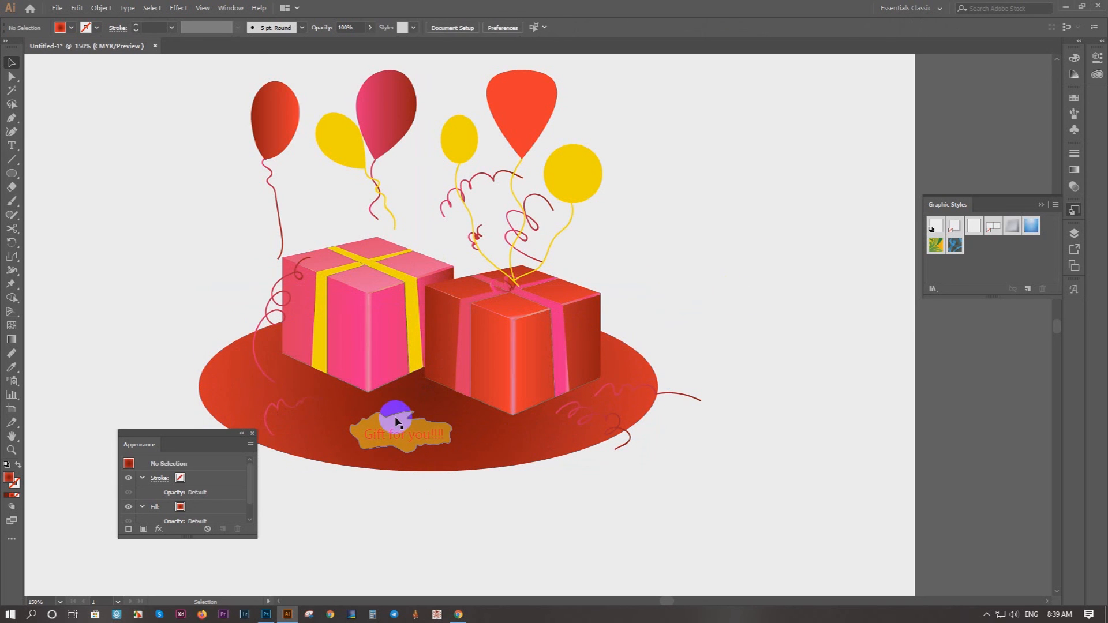
pyautogui.click(396, 422)
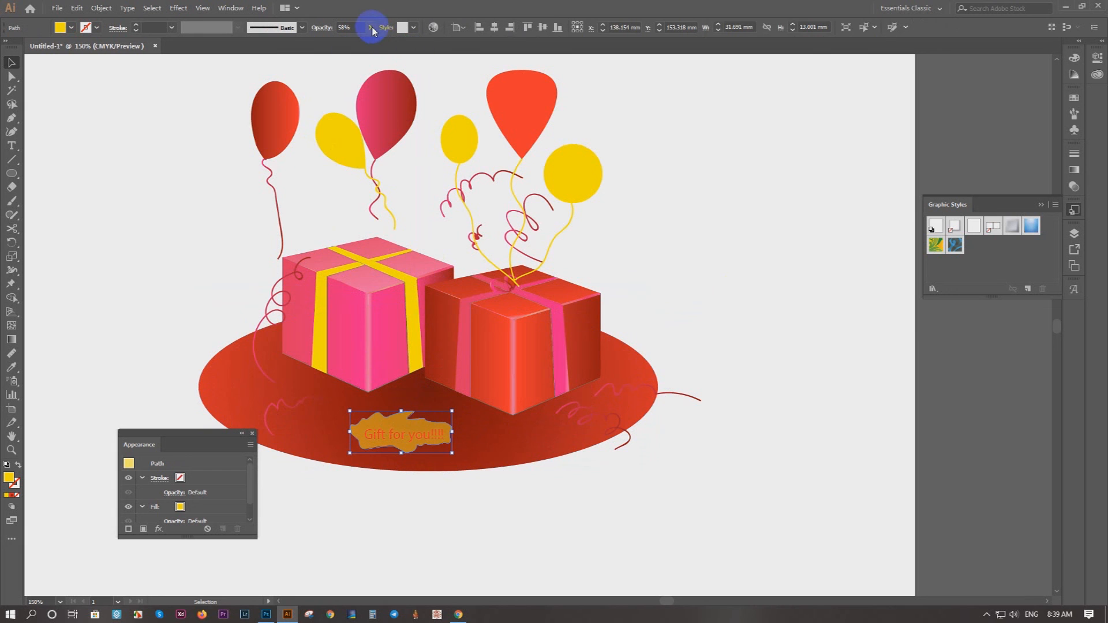
pyautogui.moveTo(356, 45); pyautogui.dragTo(788, 142)
pyautogui.click(684, 143)
pyautogui.moveTo(728, 177); pyautogui.dragTo(752, 180)
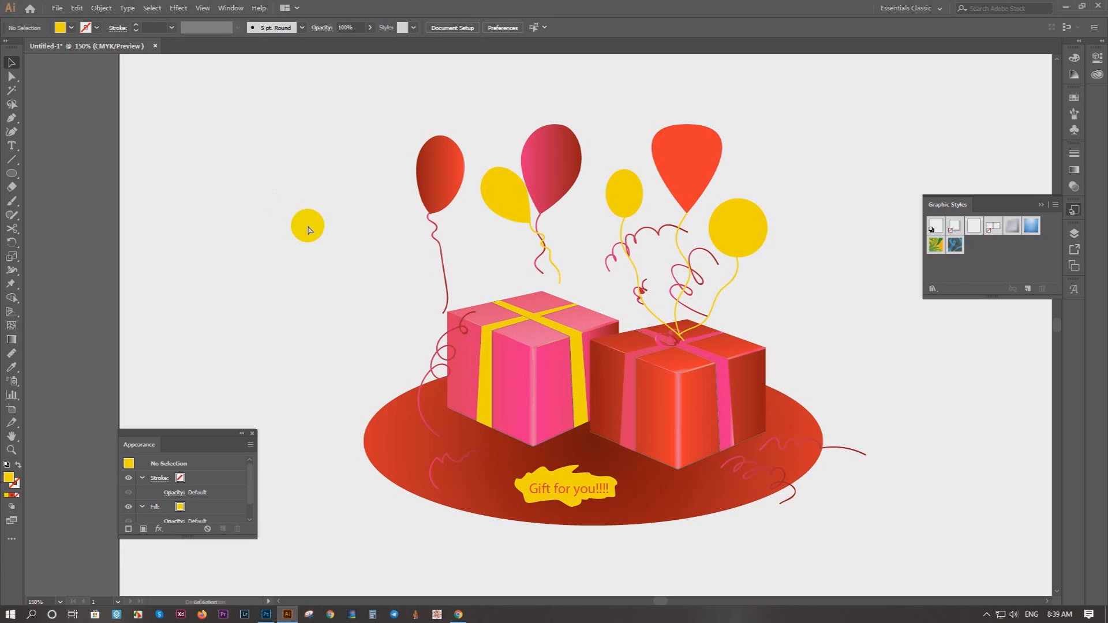
# Step: Preview the finished illustration full screen, and return to the normal view with the whole artboard shown
pyautogui.press('v')
pyautogui.hotkey('shift', 'f')
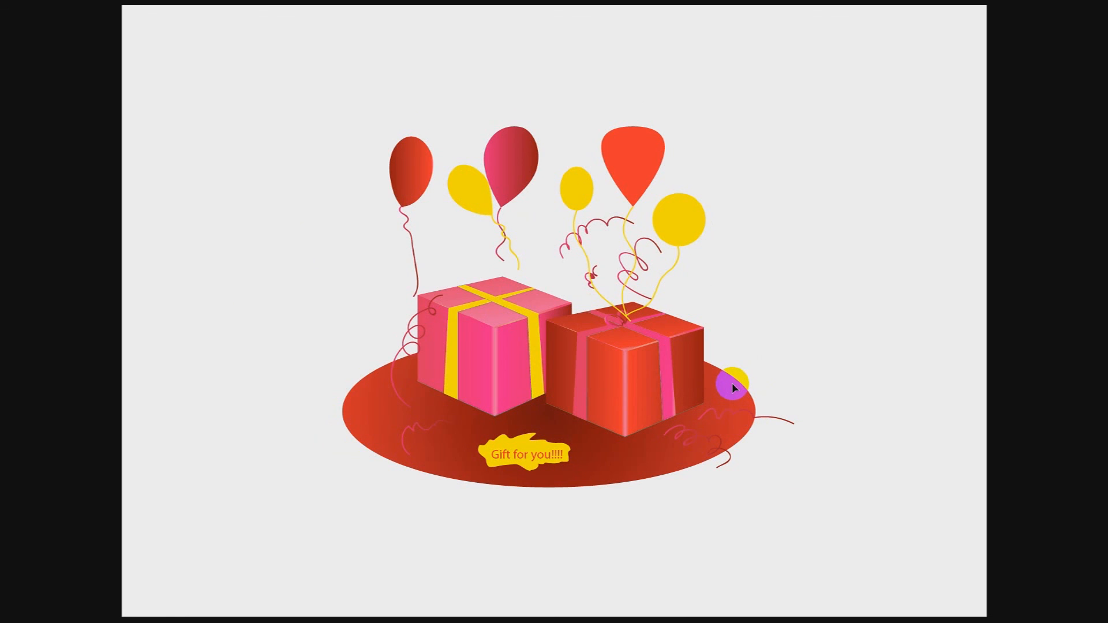
pyautogui.press('Escape')
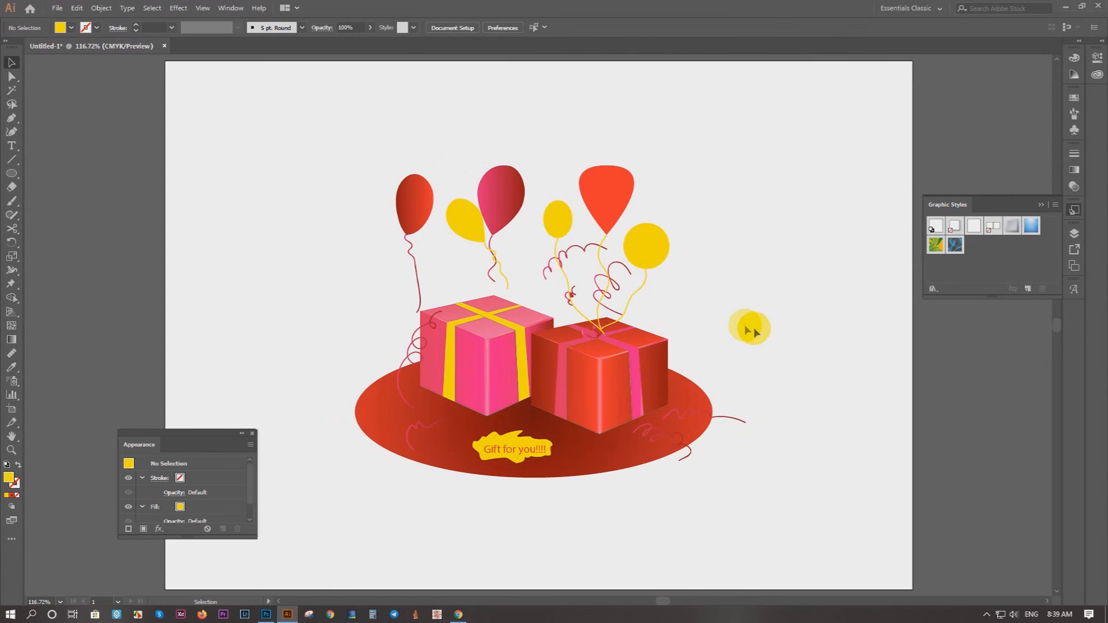
pyautogui.moveTo(756, 375); pyautogui.dragTo(734, 329)
pyautogui.keyDown('alt'); pyautogui.scroll(-1, 720, 340); pyautogui.keyUp('alt')
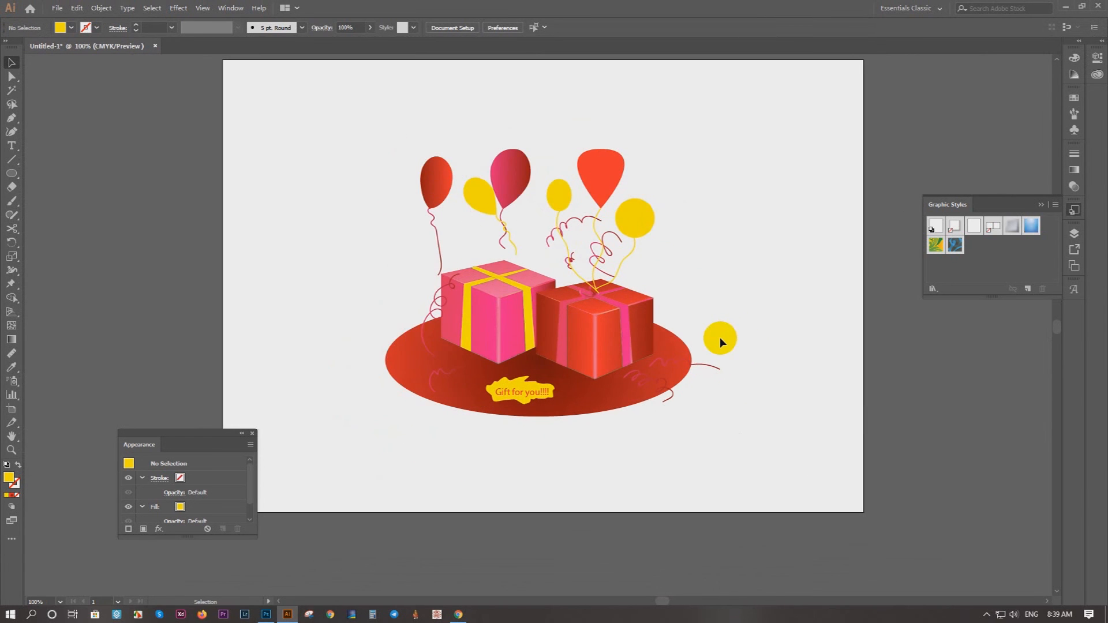